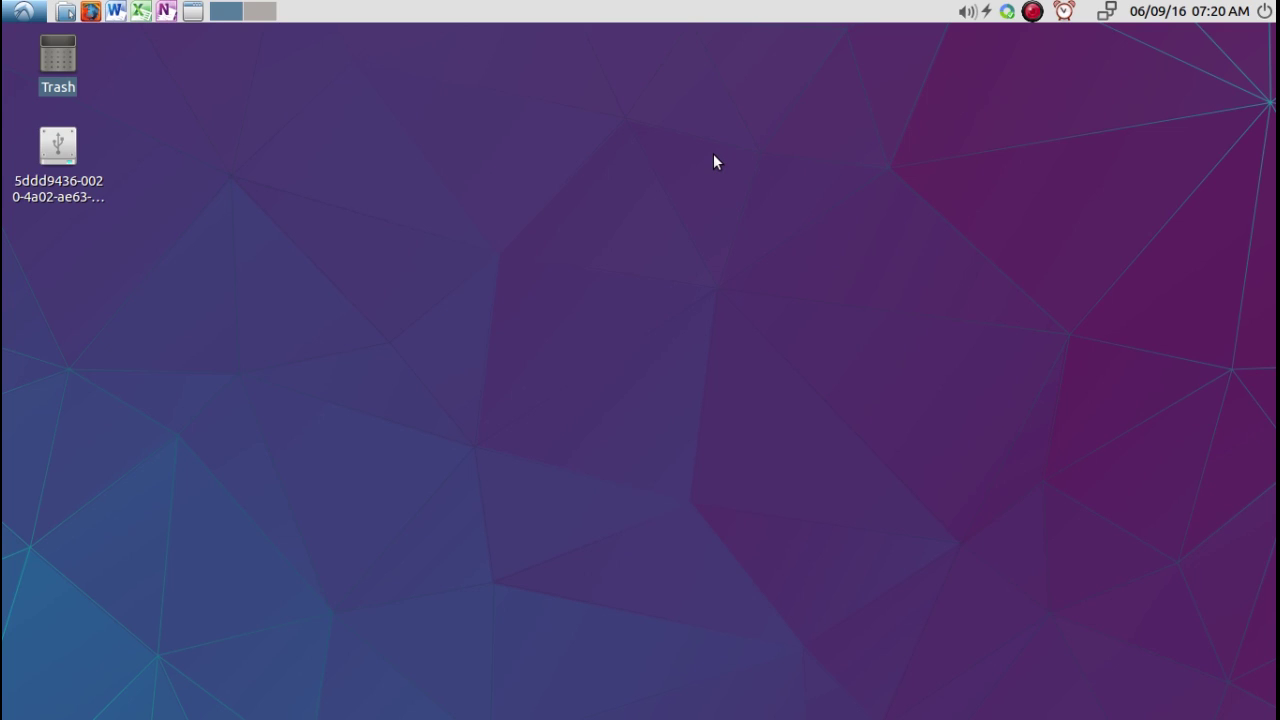
Launch Customize Look and Feel from the main menu's Preferences submenu.
left_click(41, 19)
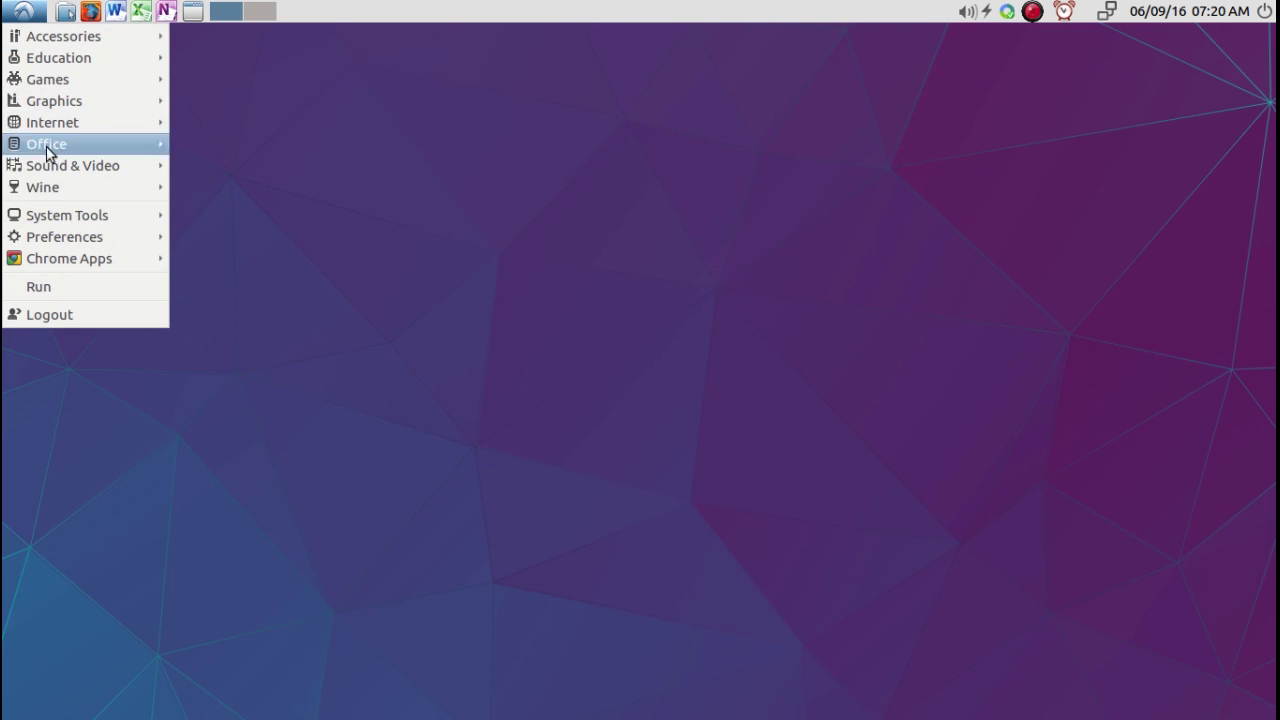
mouse_move(66, 220)
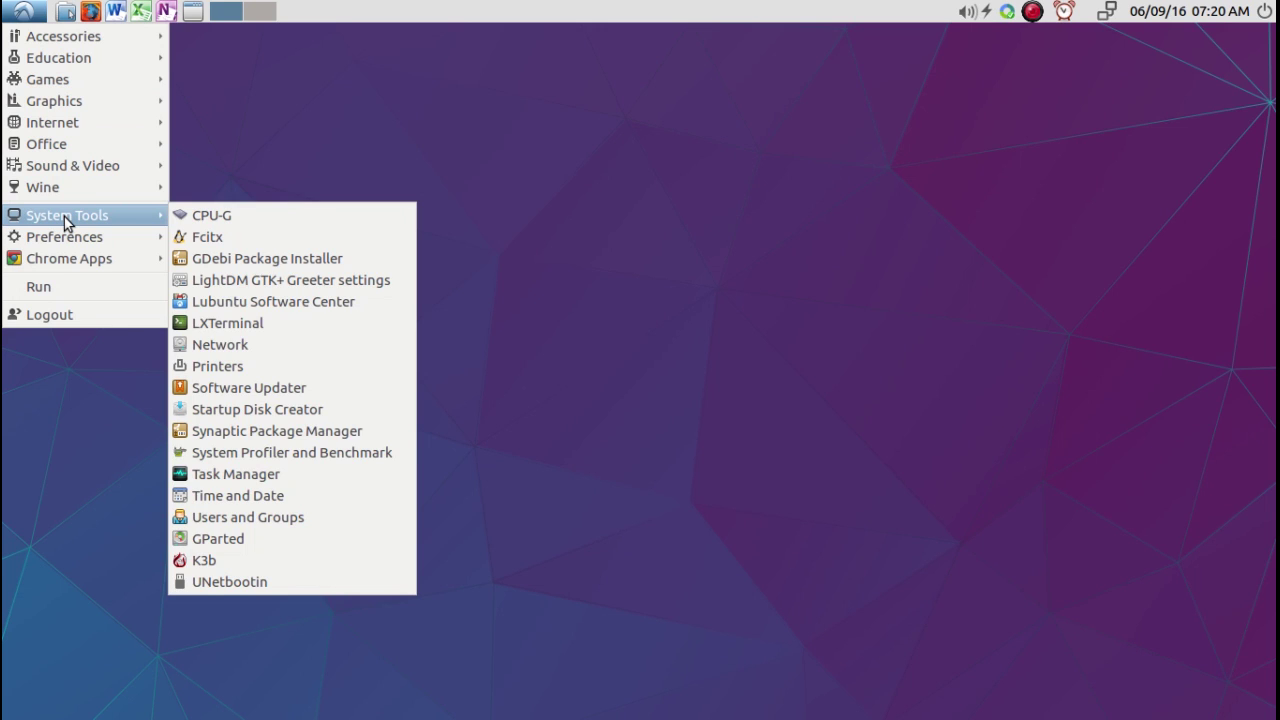
mouse_move(57, 244)
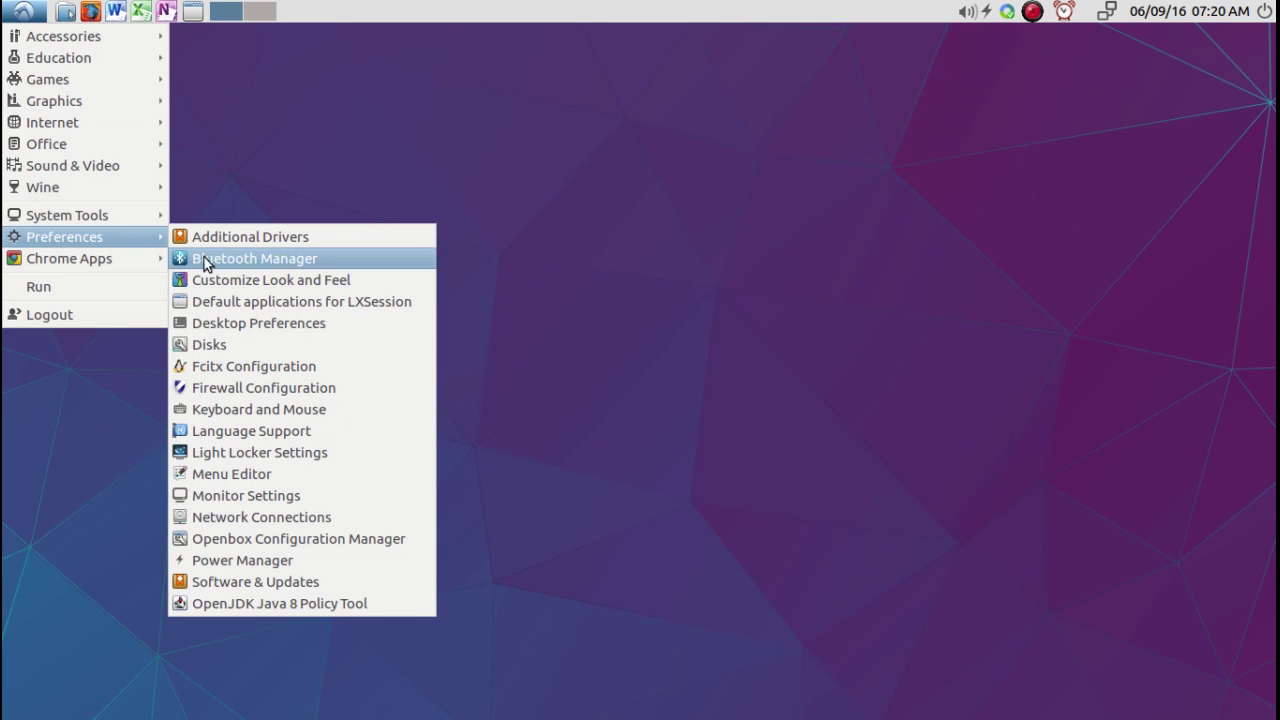
left_click(251, 282)
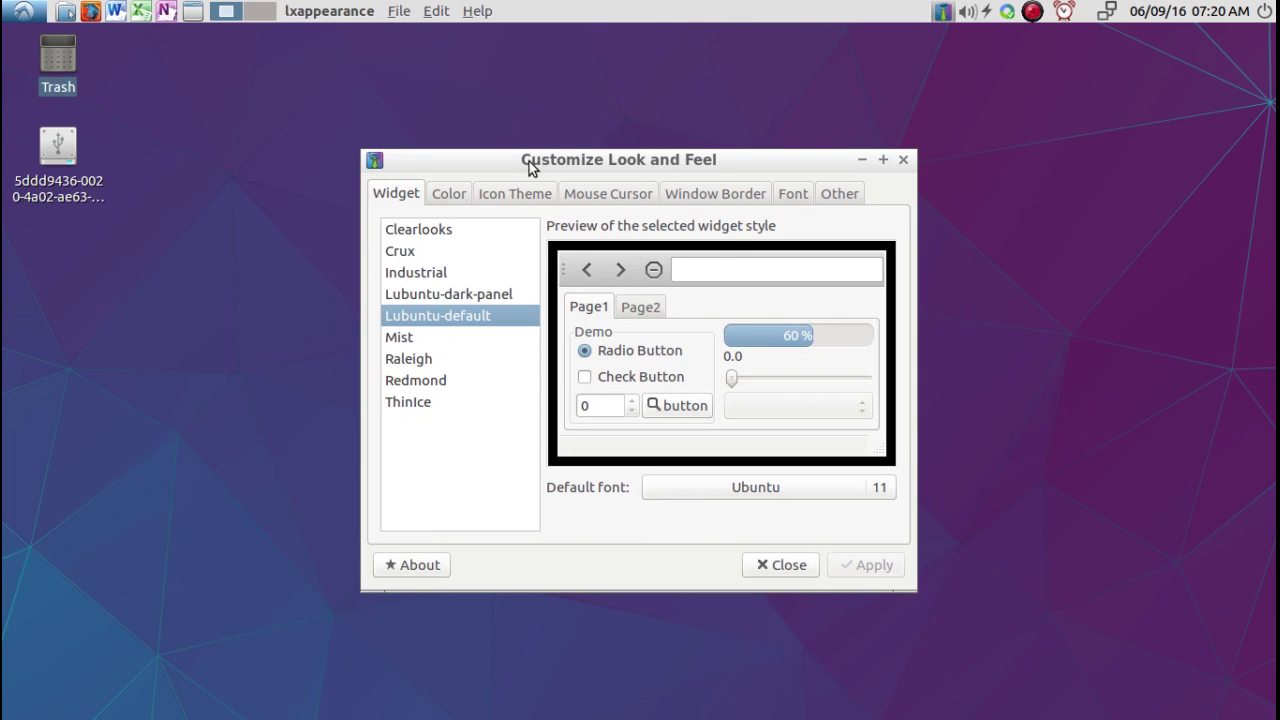
Move the appearance window right, apply the Redmond widget theme, and open the home folder.
left_click_drag(529, 168, 841, 140)
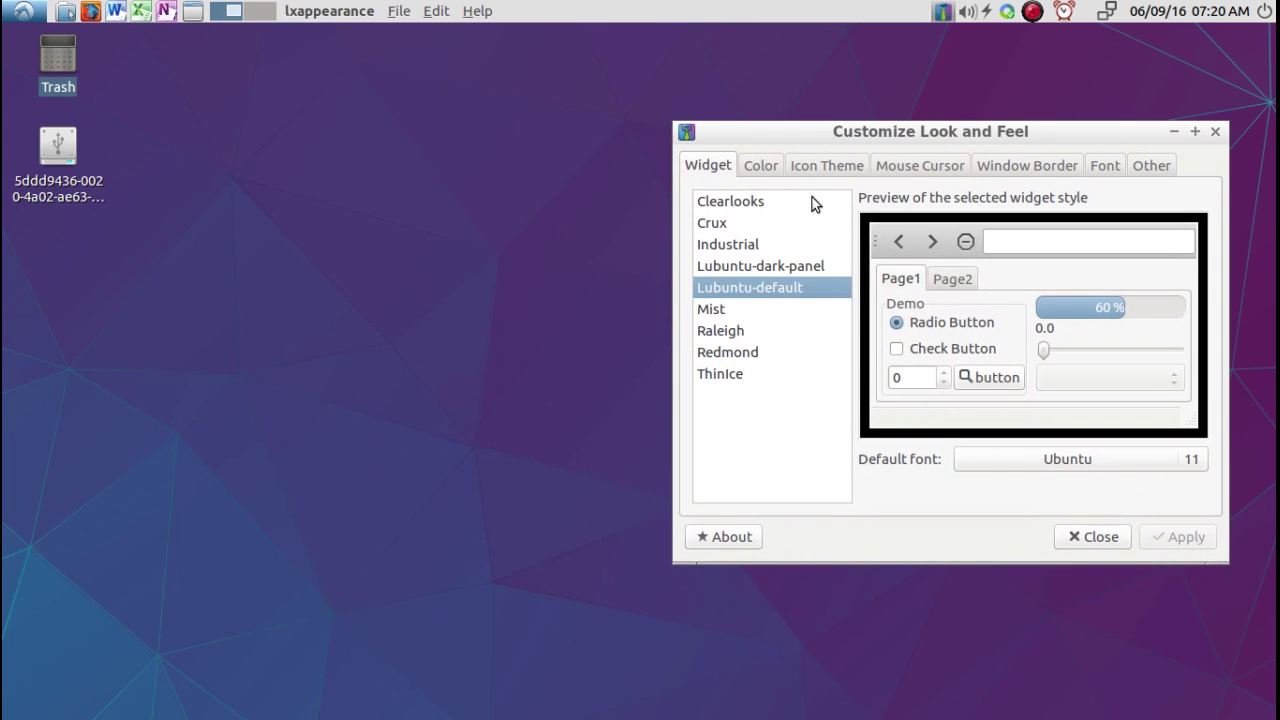
left_click(740, 353)
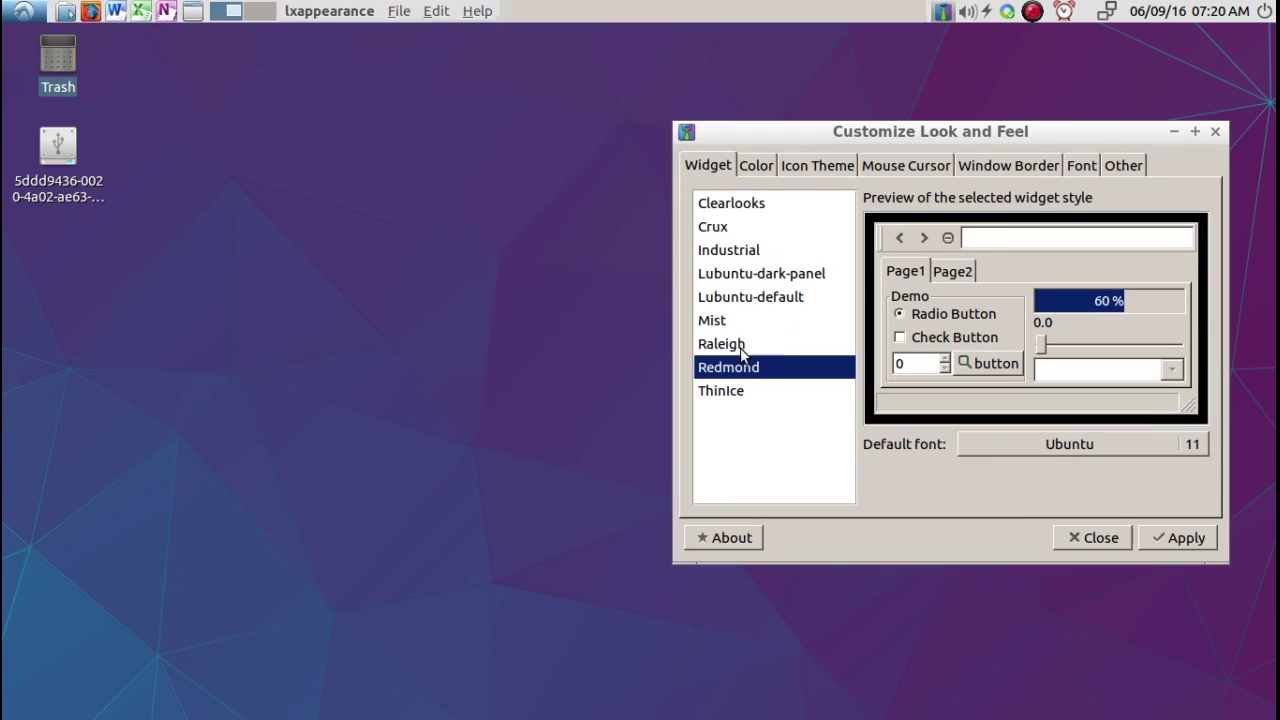
left_click(1180, 538)
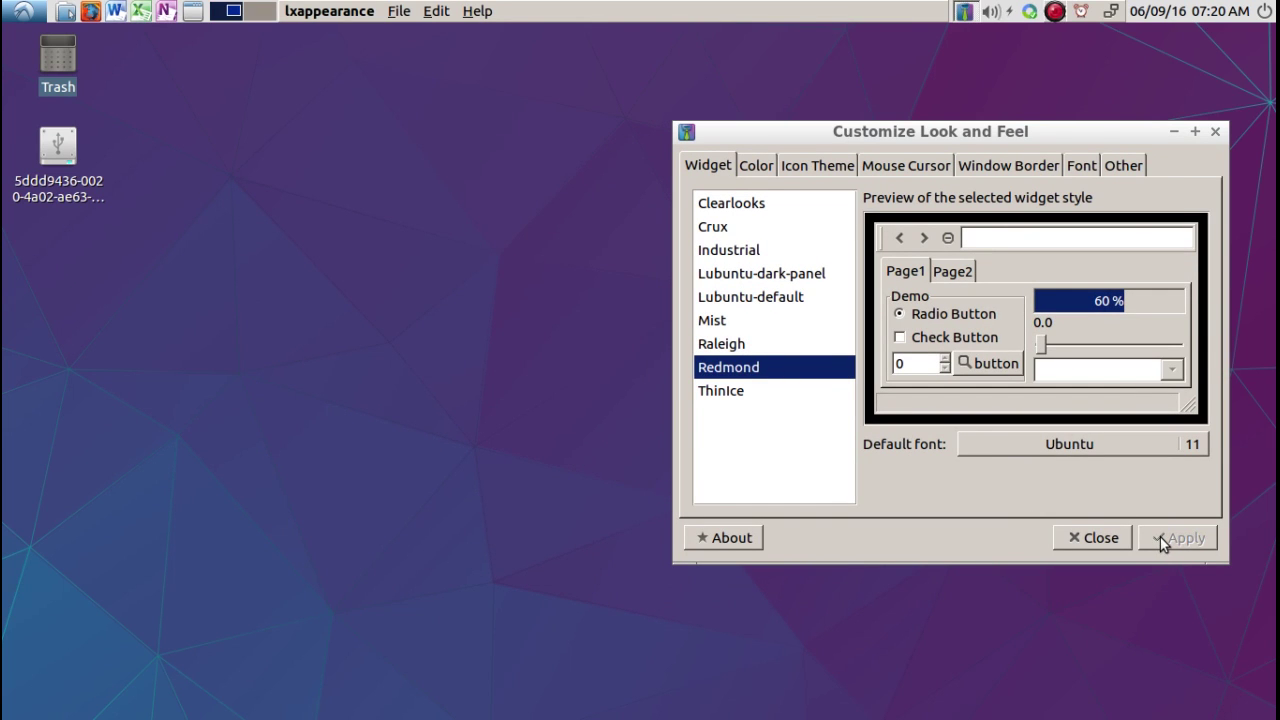
left_click(66, 12)
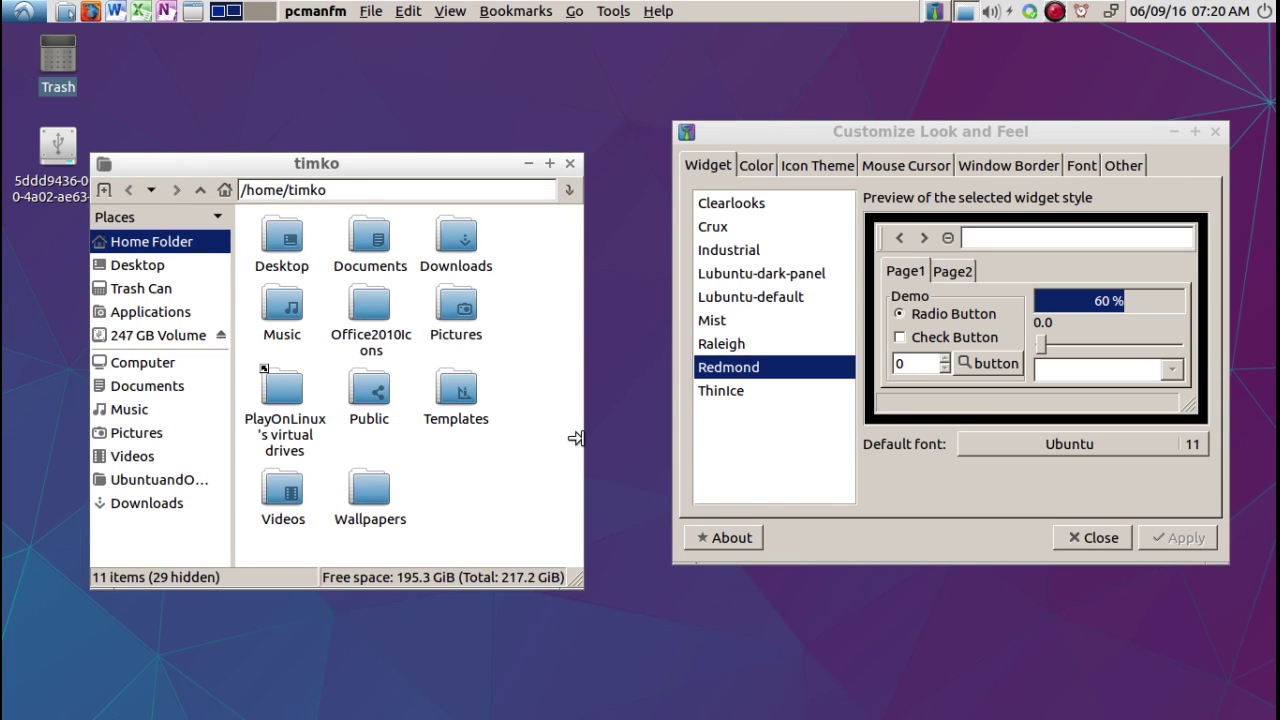
Try the Raleigh widget theme, then reapply Lubuntu-default and reposition the file manager.
left_click(731, 344)
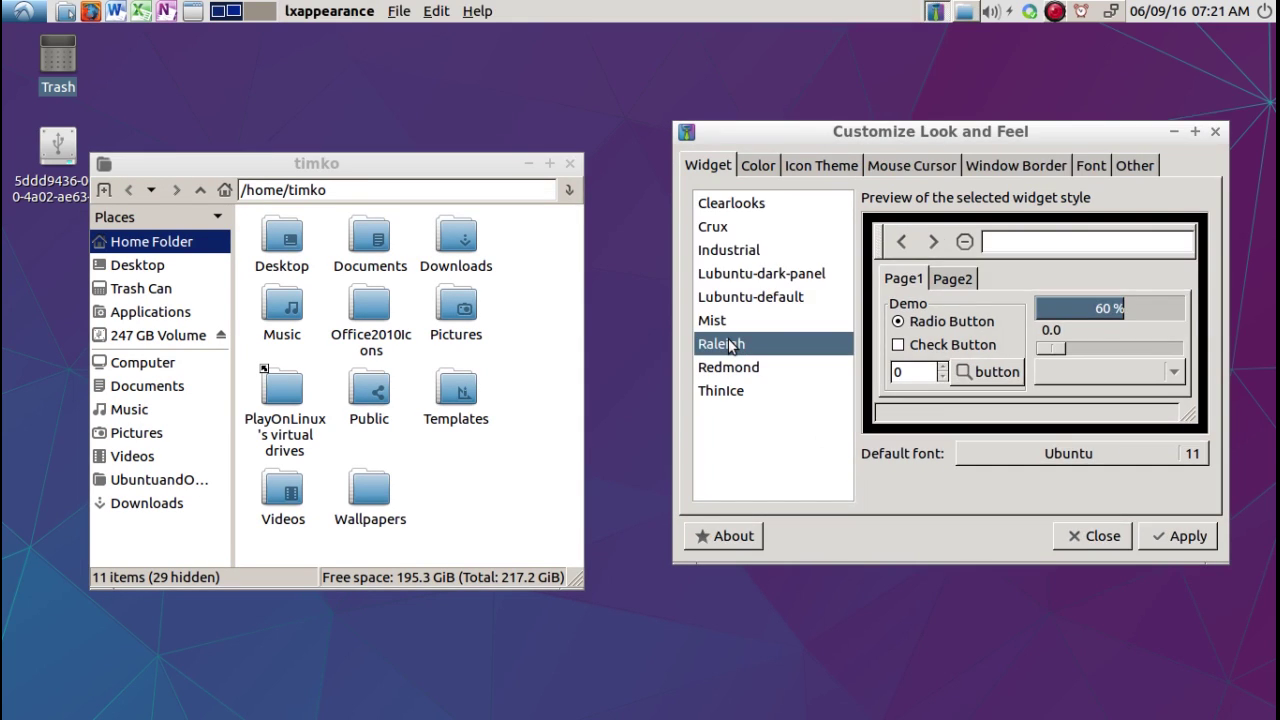
left_click(1163, 538)
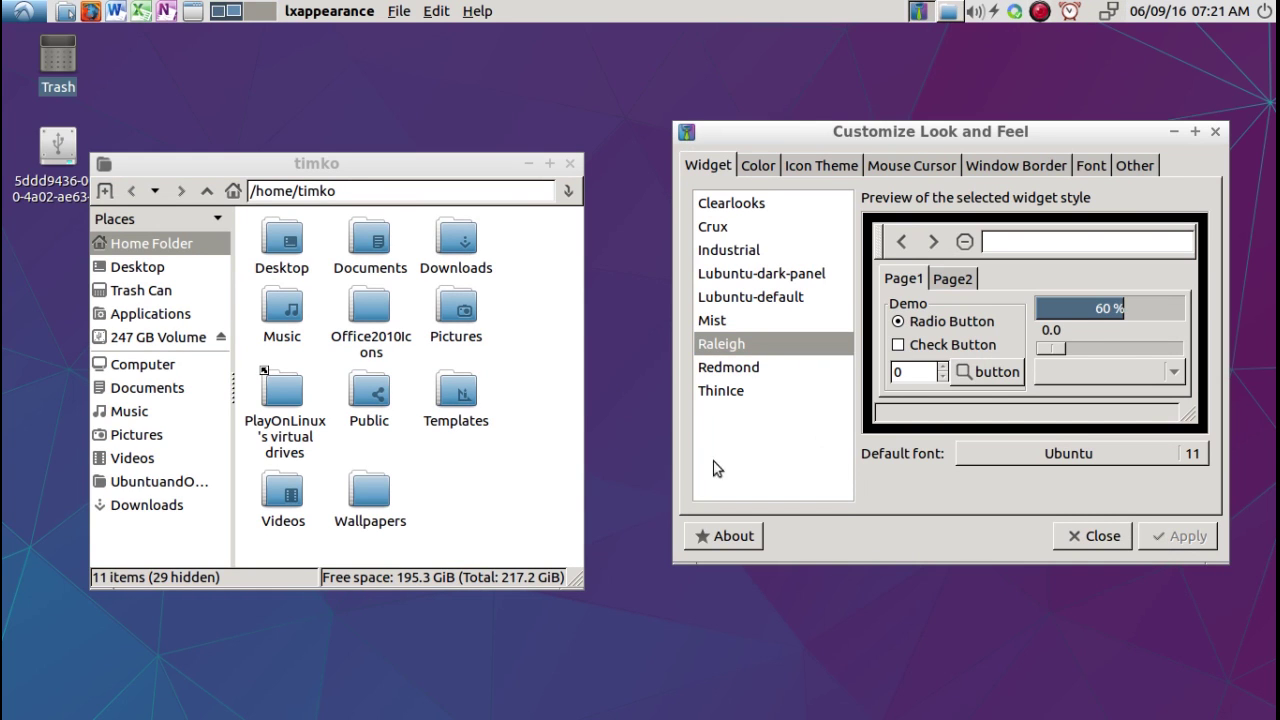
left_click(727, 297)
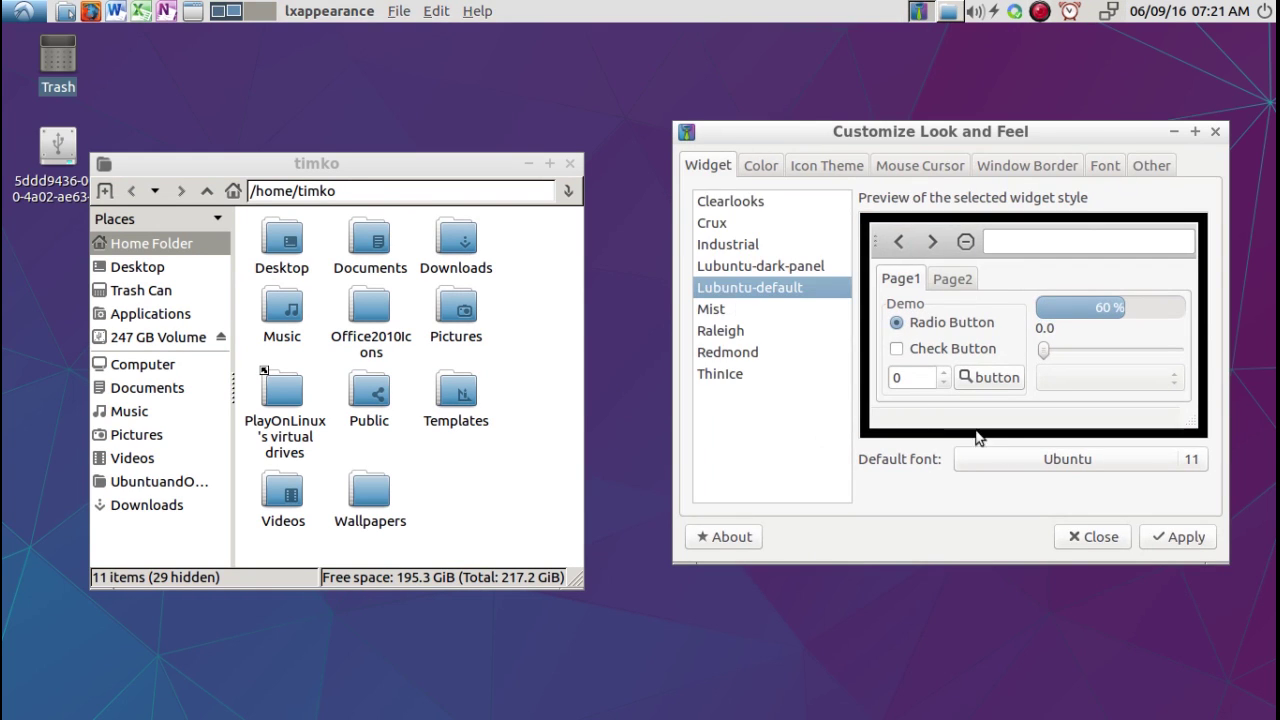
left_click(1180, 538)
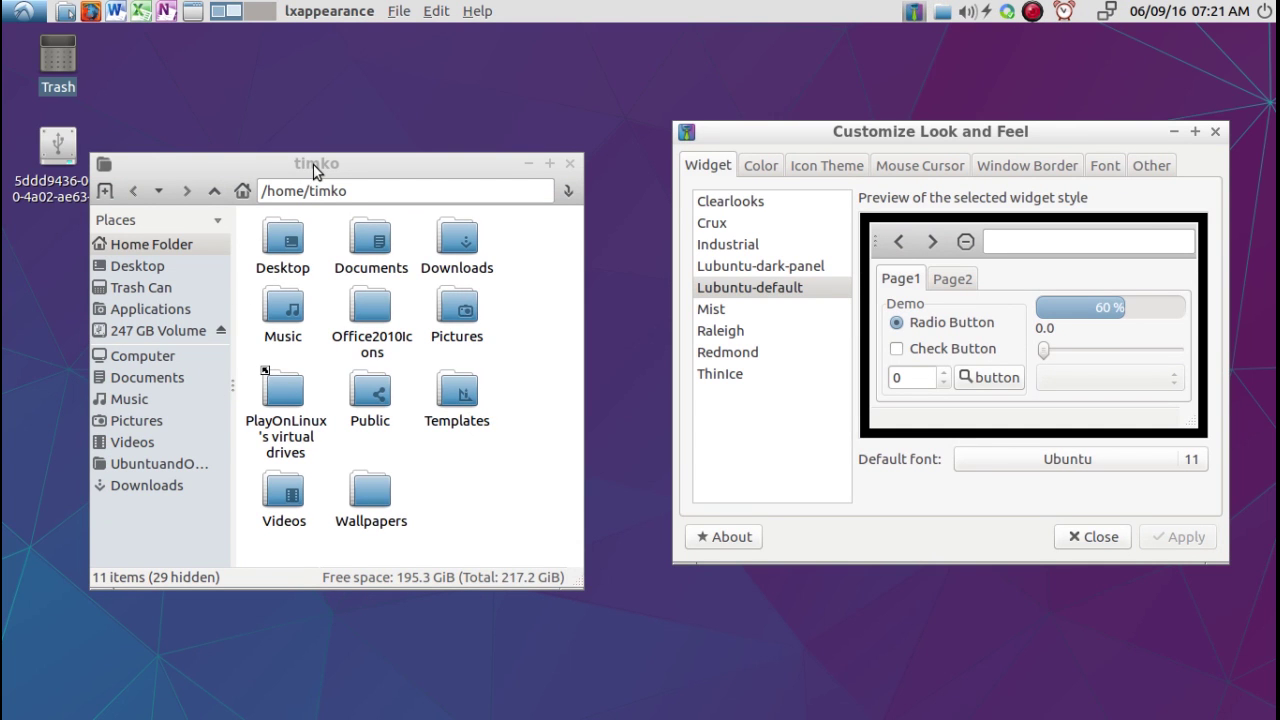
left_click_drag(313, 170, 345, 137)
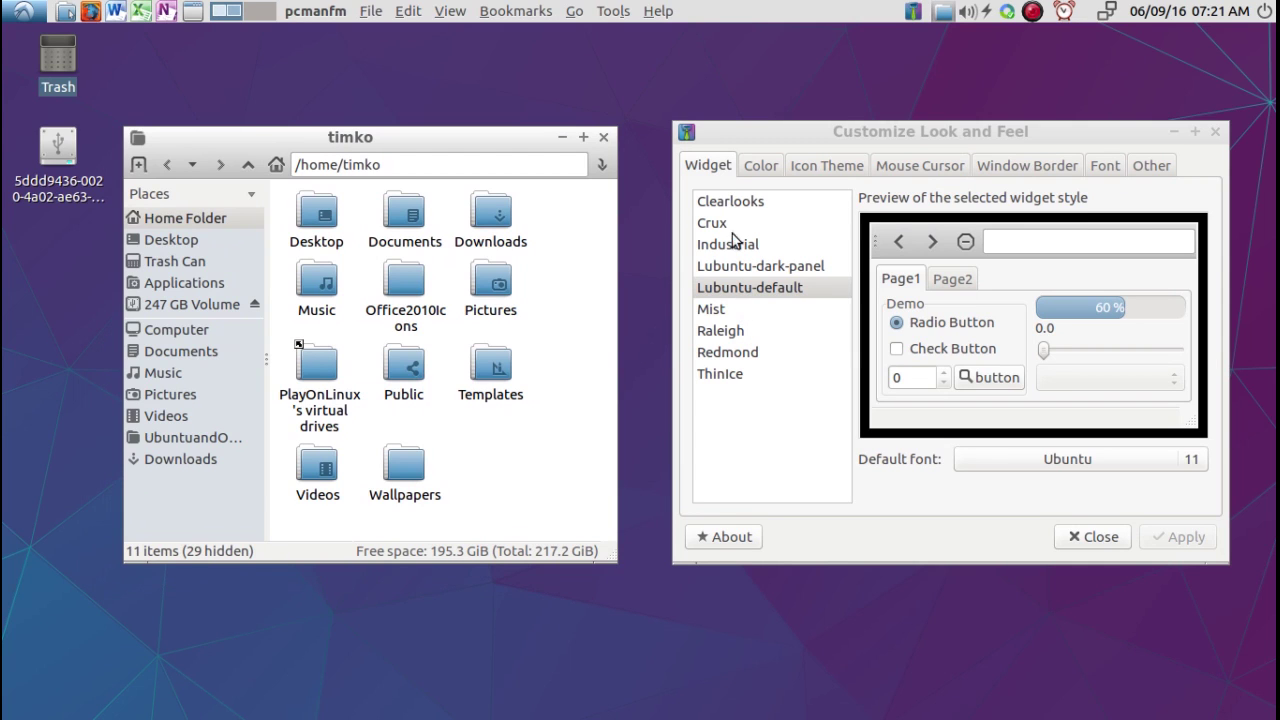
left_click(757, 171)
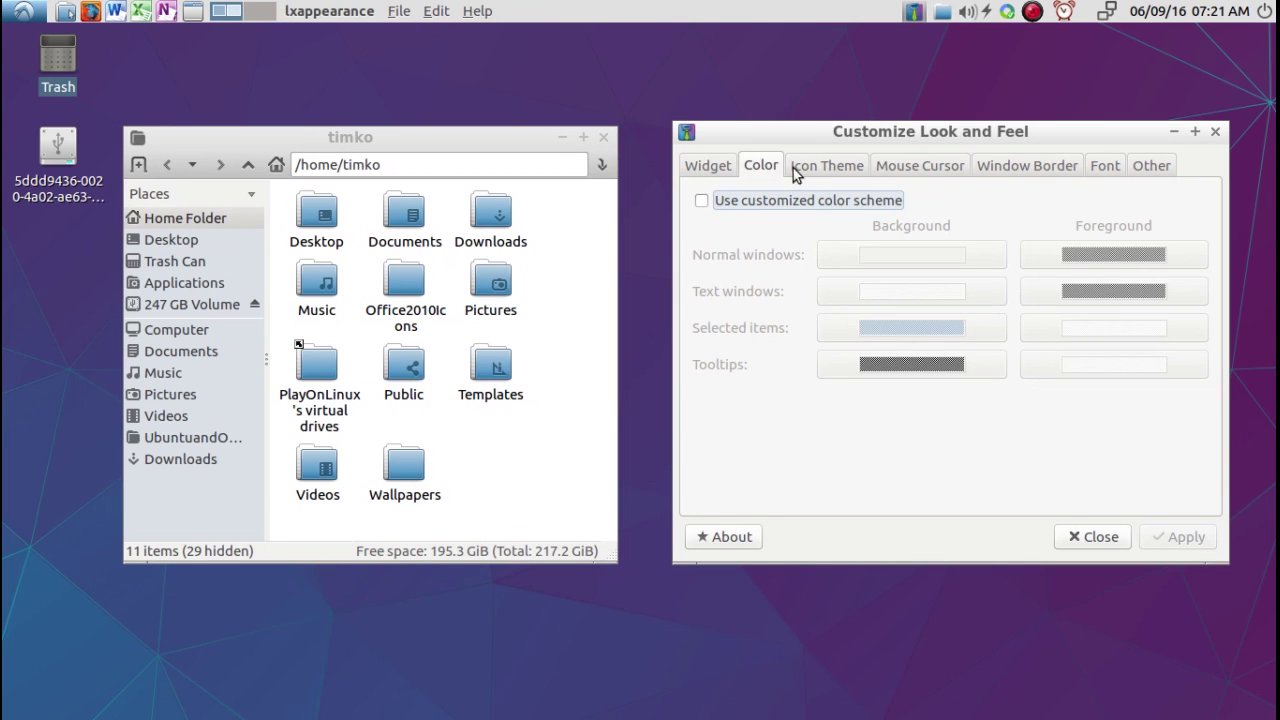
Leave the custom colour scheme off and apply the Humanity icon theme.
left_click(701, 201)
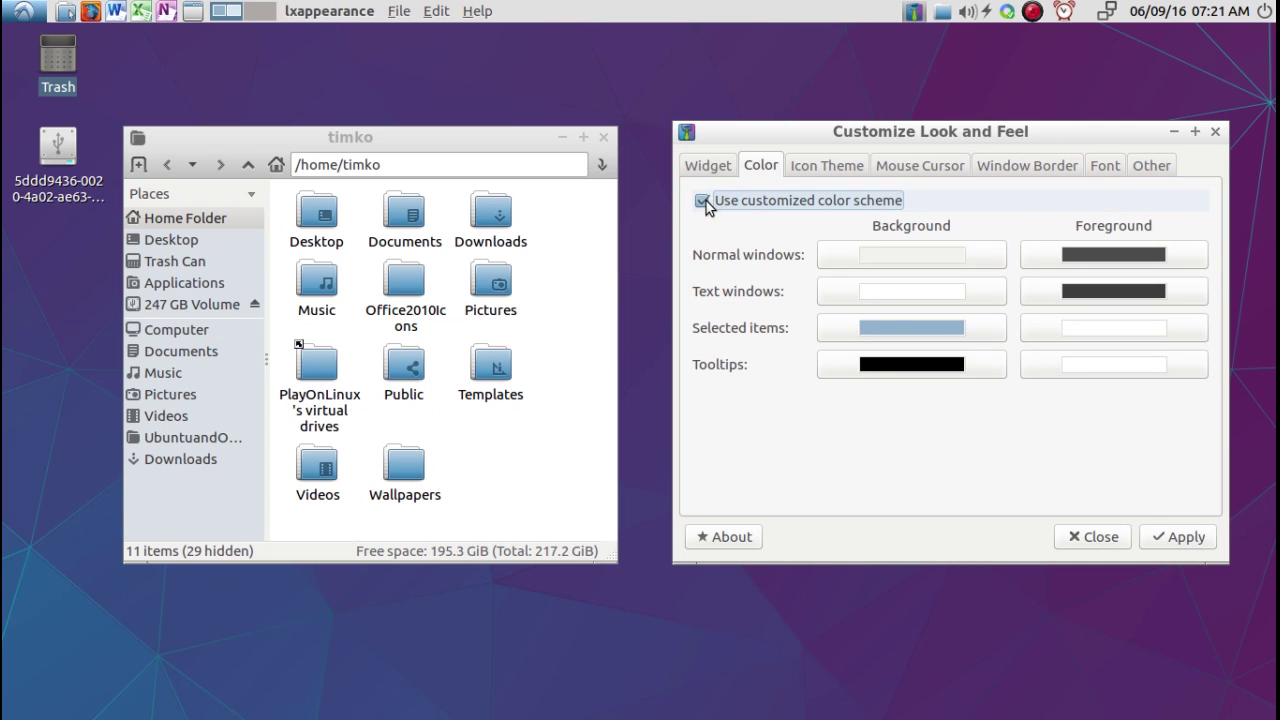
left_click(703, 201)
left_click(802, 168)
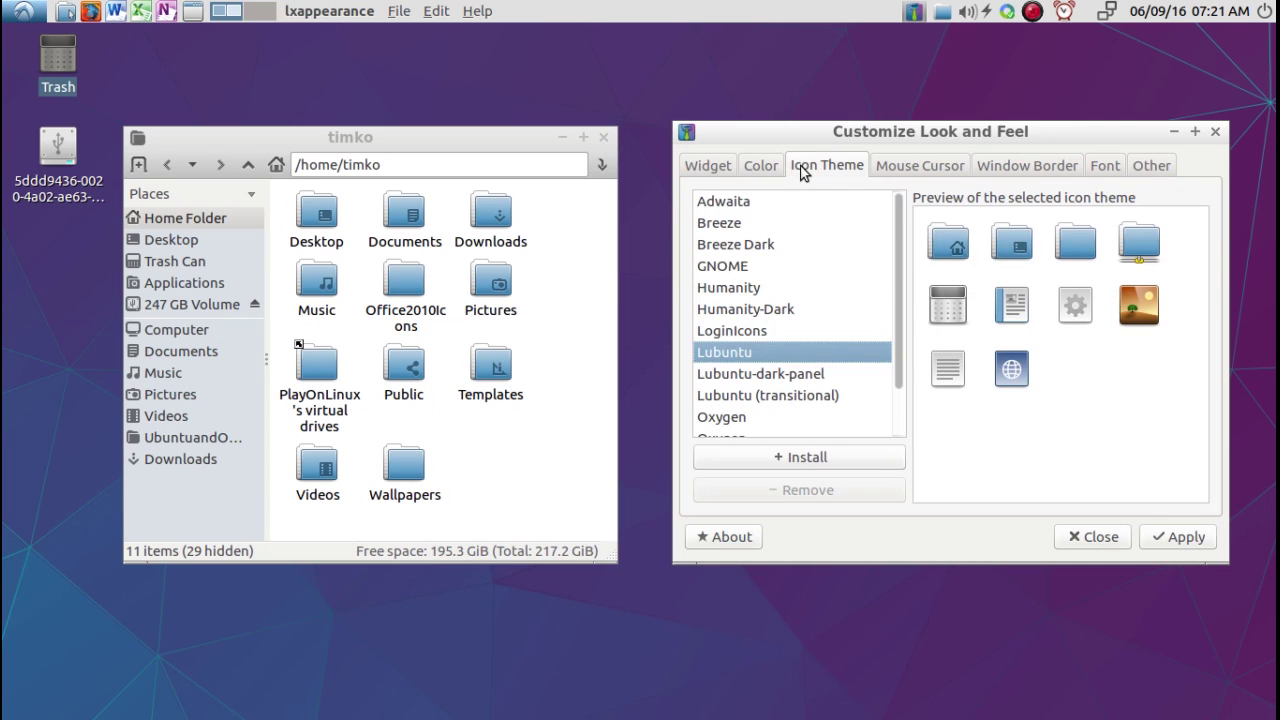
left_click(731, 287)
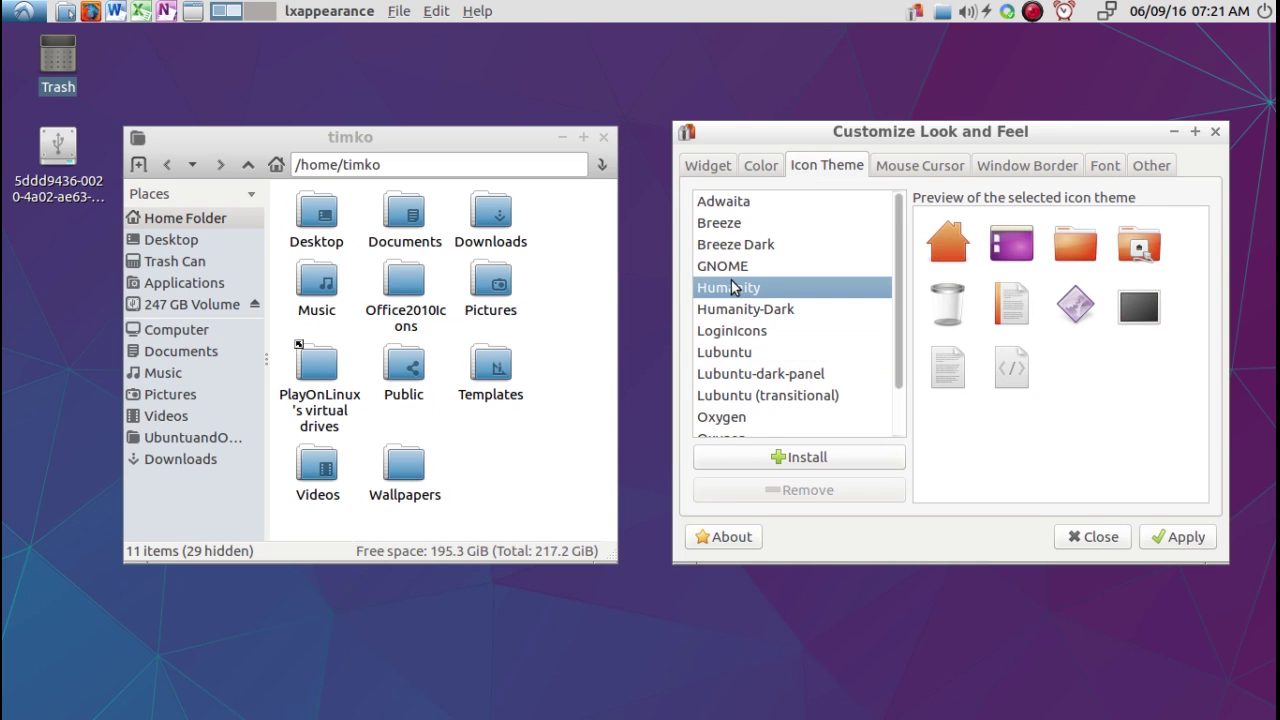
left_click(1168, 540)
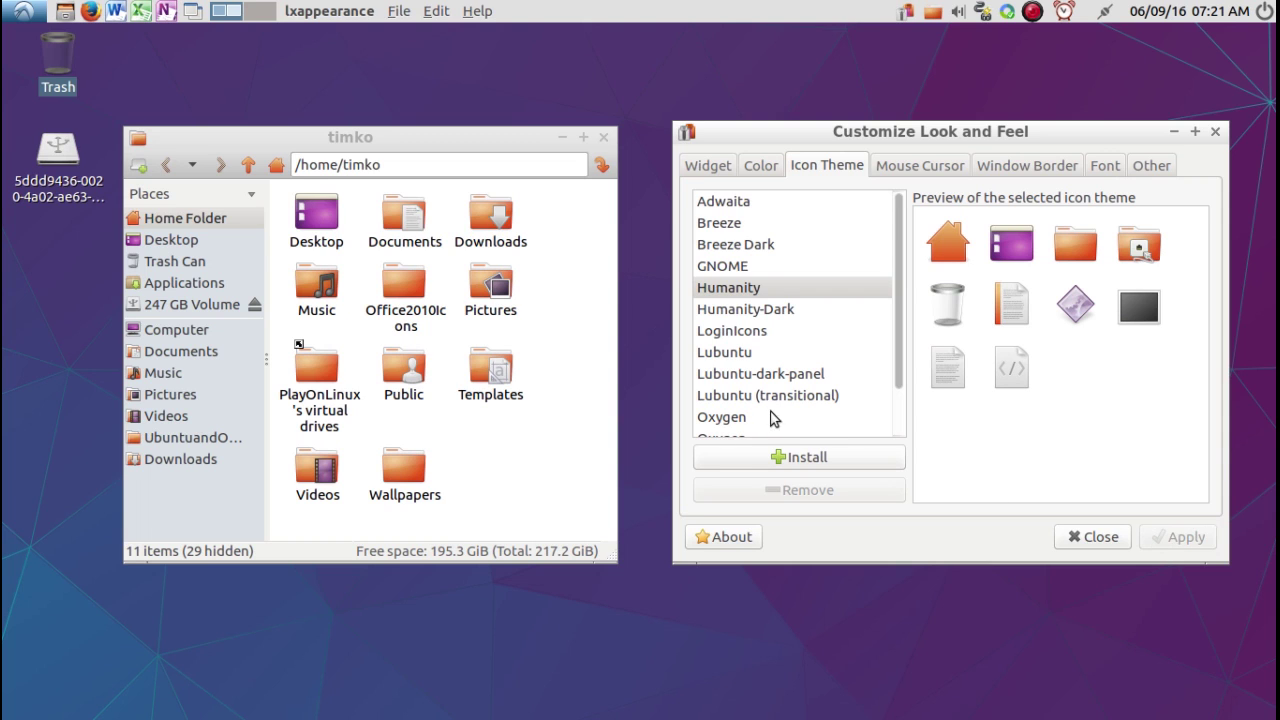
Try the Oxygen icon theme, then reapply Humanity.
scroll(766, 414, "down", 1)
left_click(746, 362)
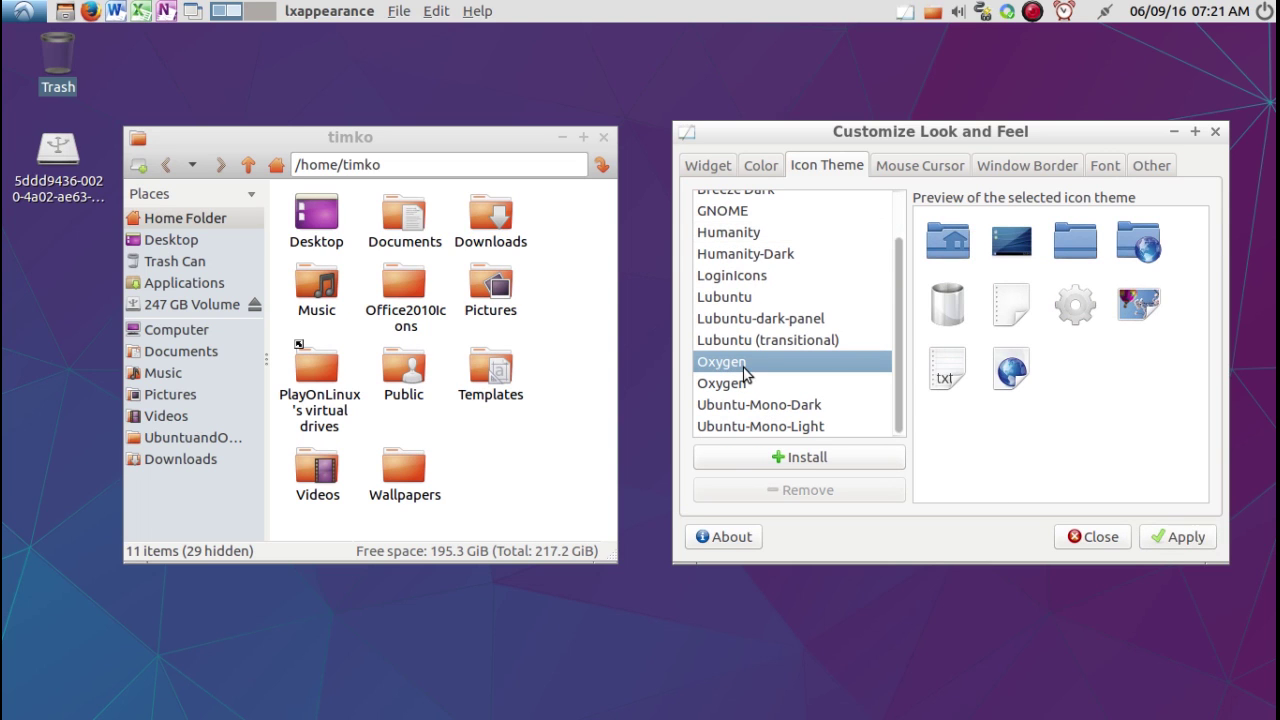
left_click(1180, 537)
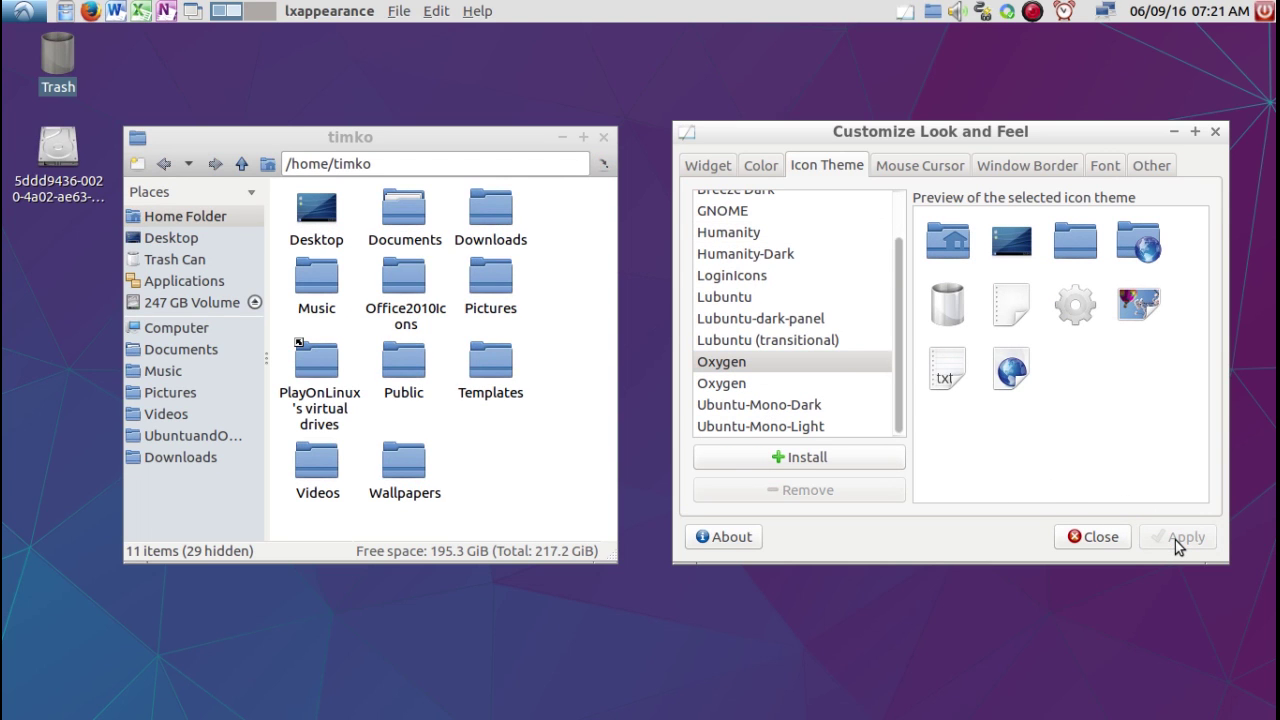
scroll(712, 262, "up", 2)
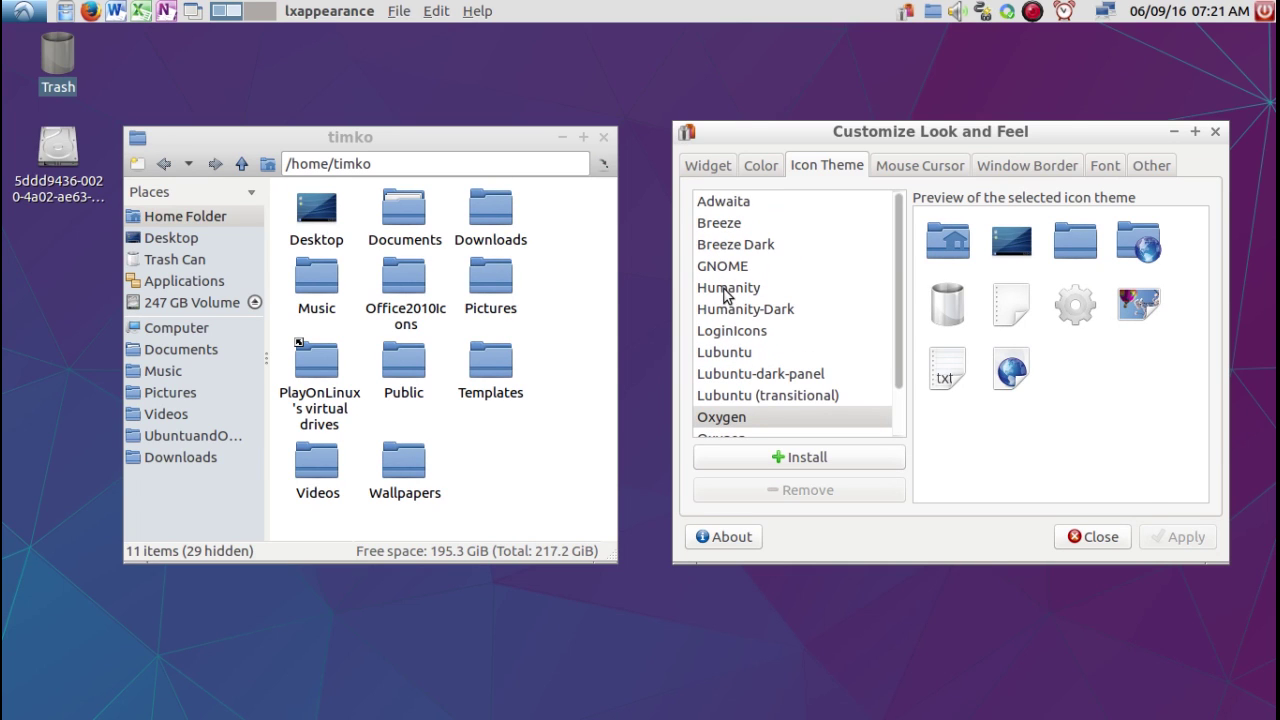
left_click(726, 290)
left_click(1180, 537)
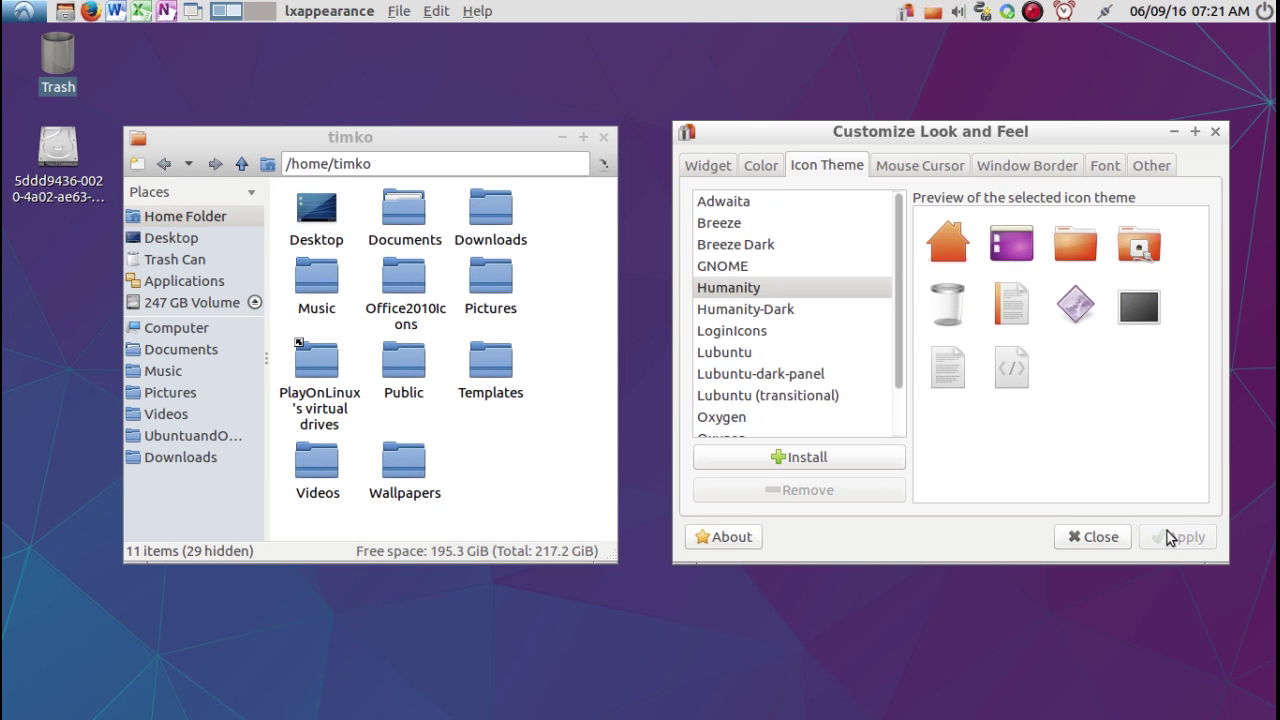
Apply the Clearlooks-3.4 window border theme after trying Clearlooks-Olive.
left_click(720, 168)
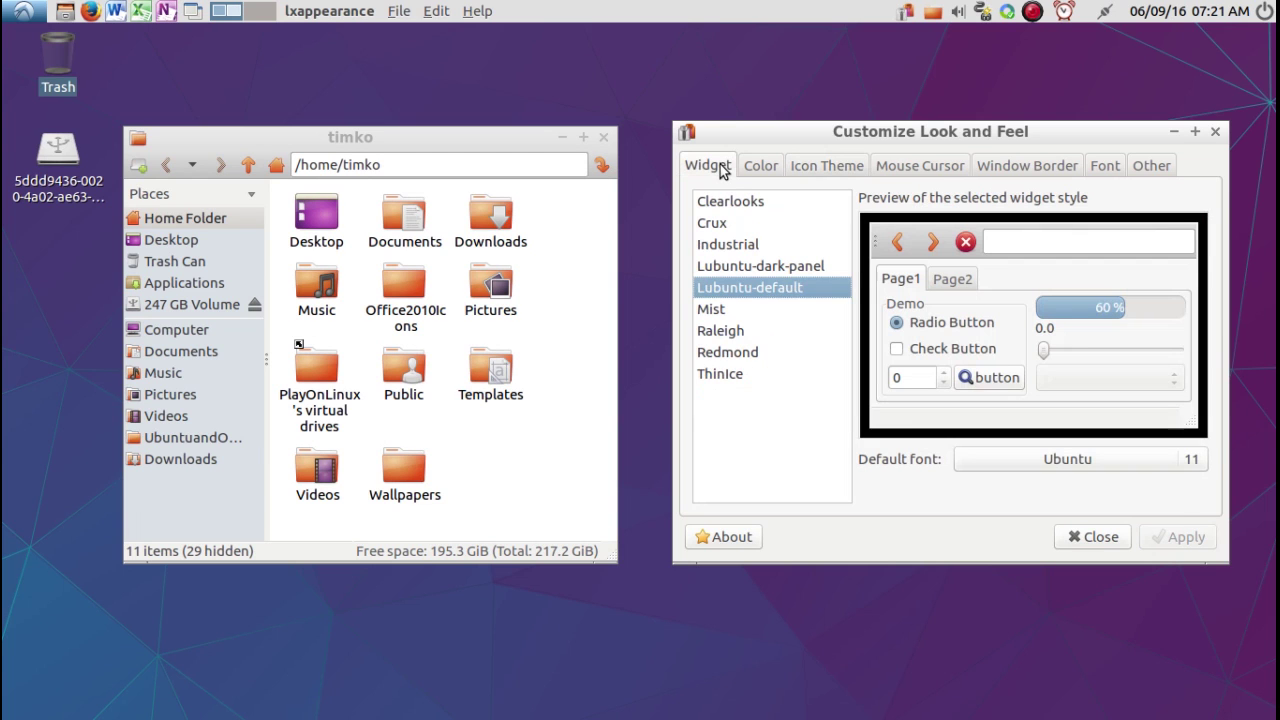
left_click(1044, 172)
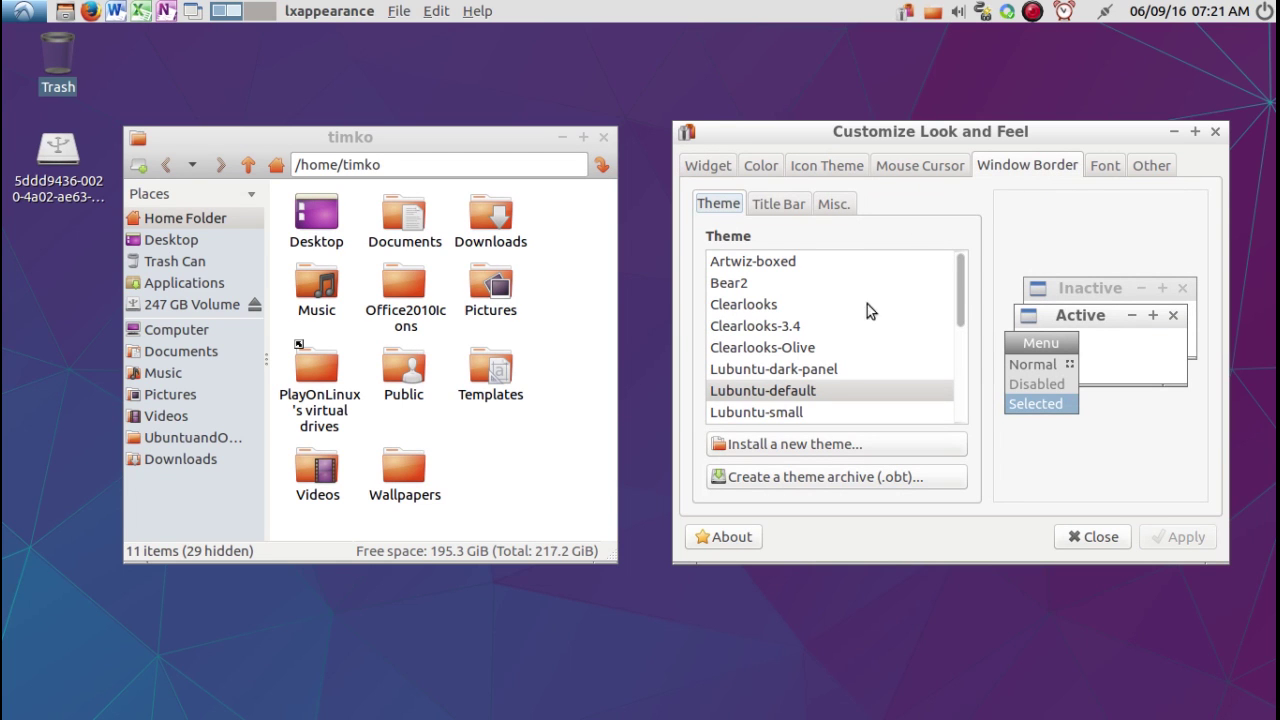
left_click(775, 348)
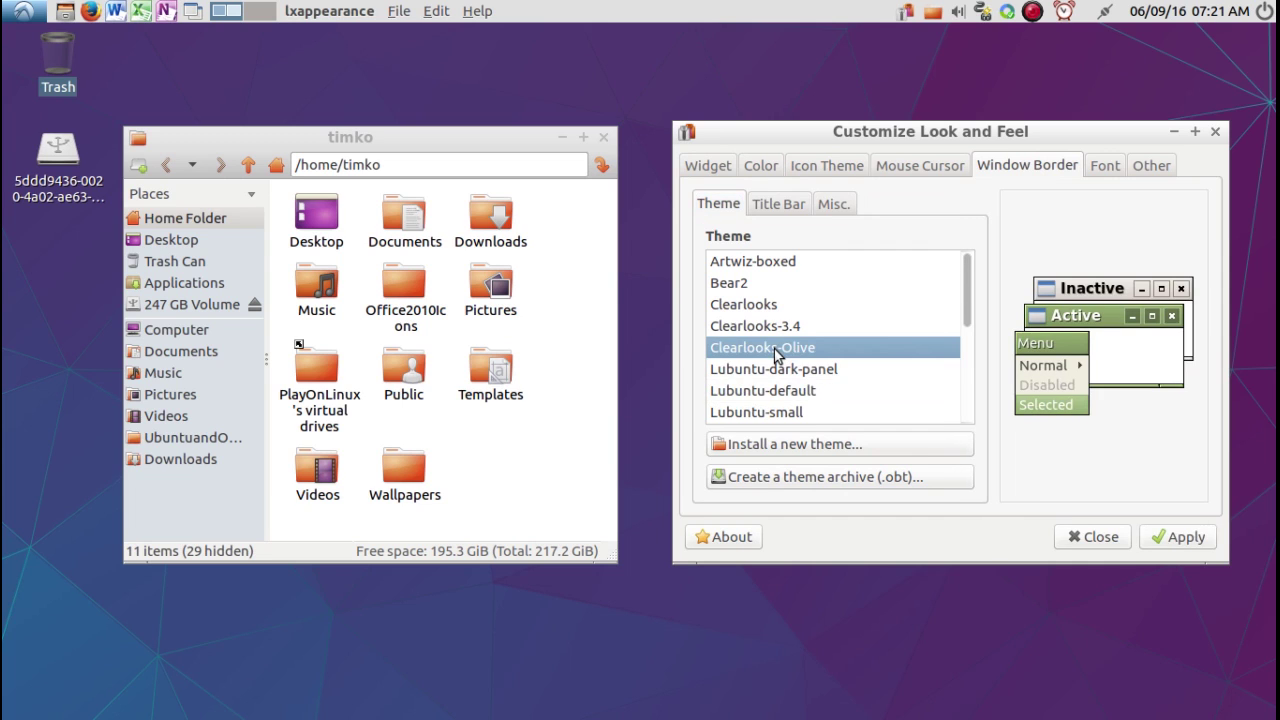
left_click(1172, 540)
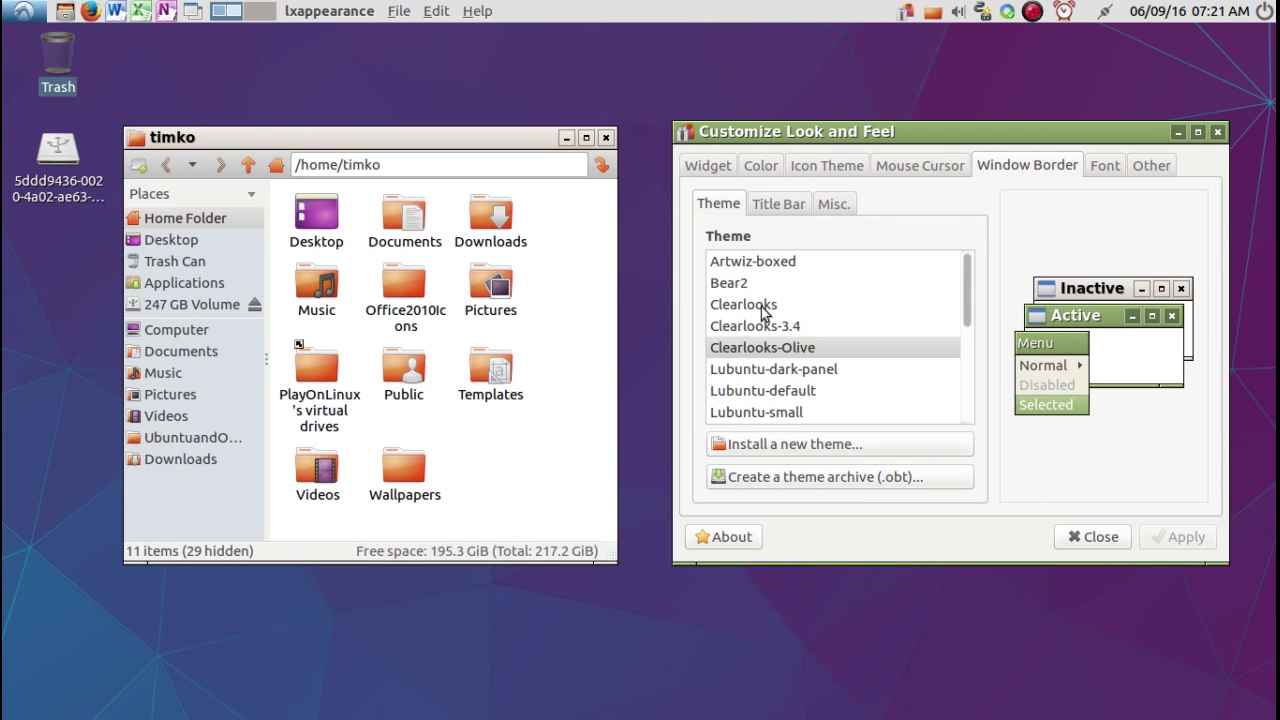
left_click(755, 328)
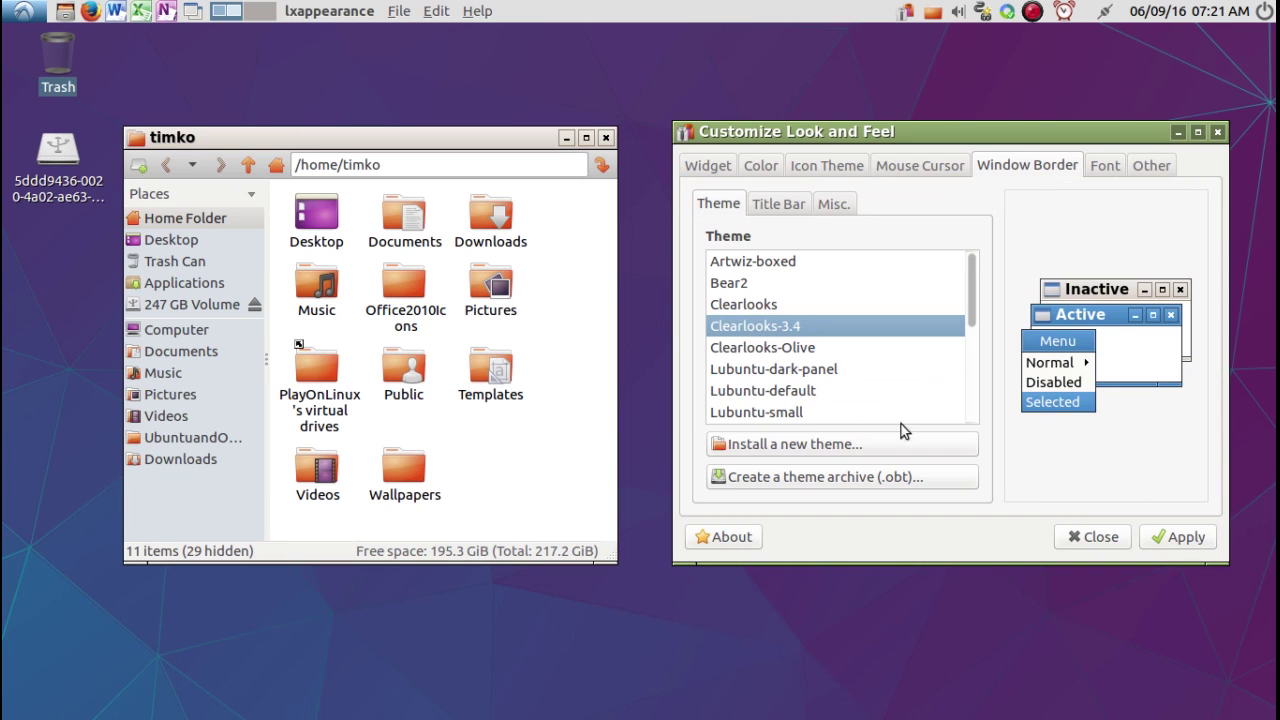
left_click(1186, 541)
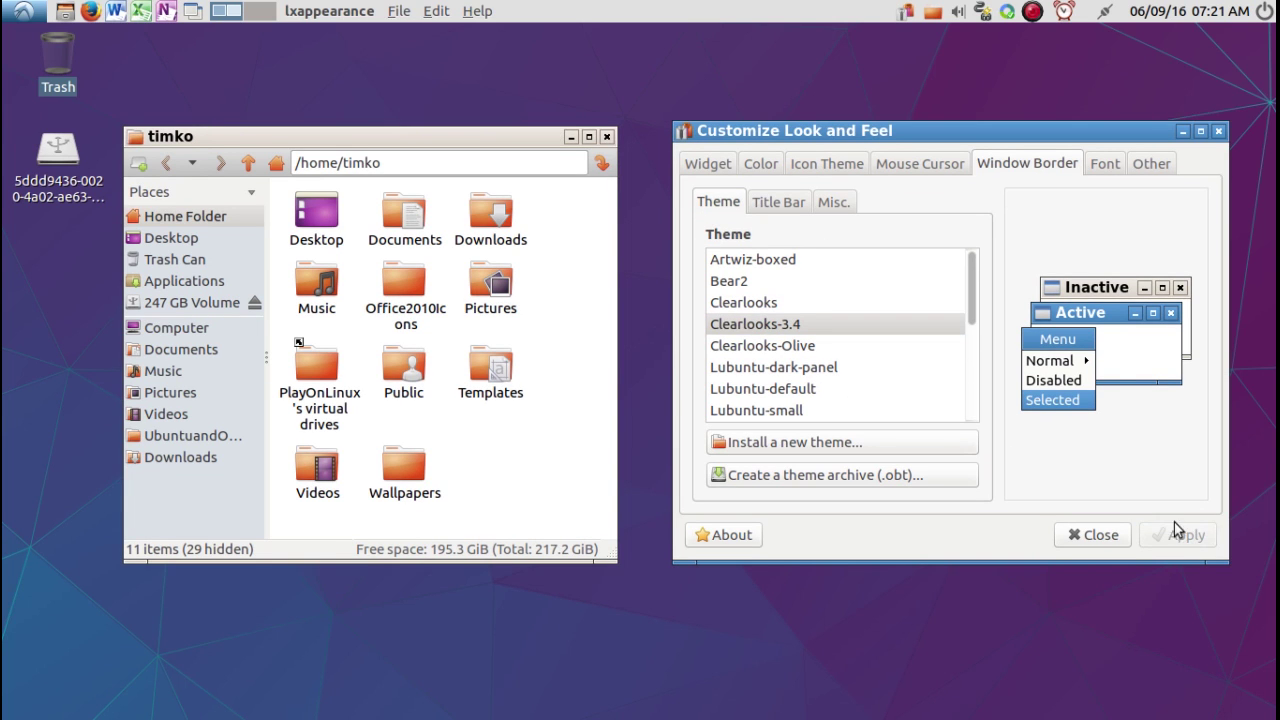
Apply the Clearlooks widget theme, look through the remaining tabs, and close the appearance settings.
left_click(712, 168)
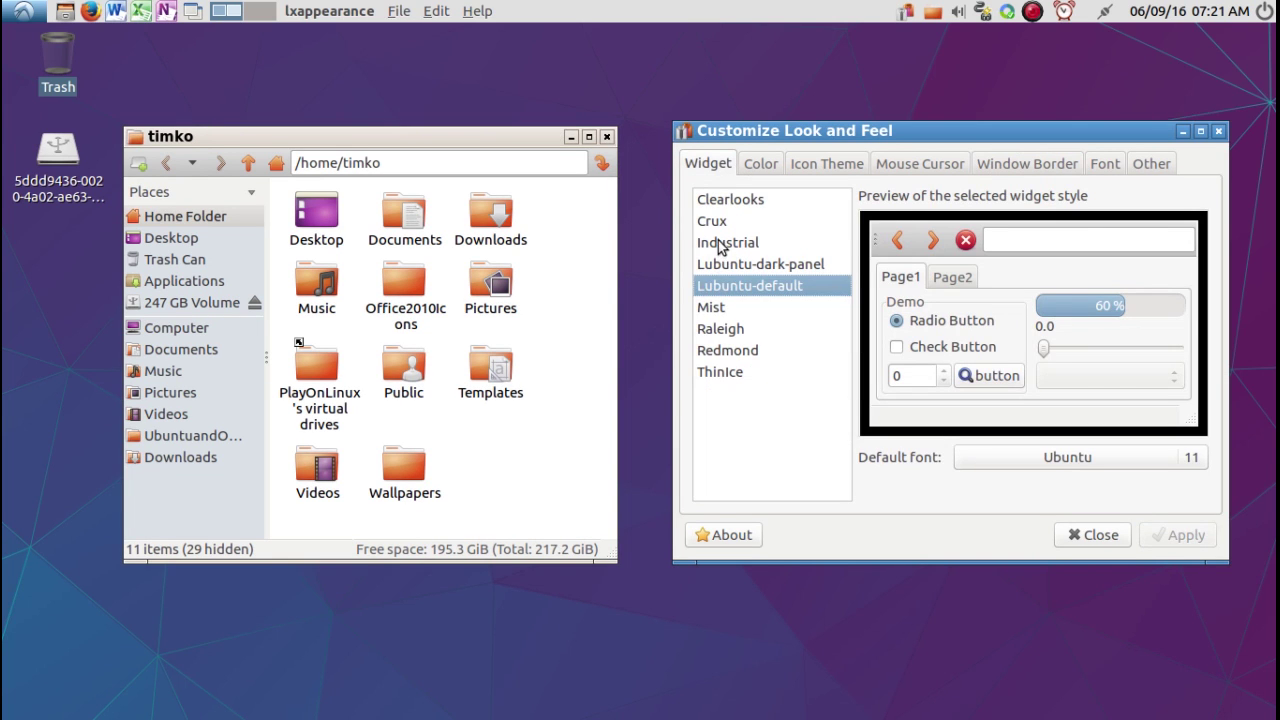
left_click(720, 204)
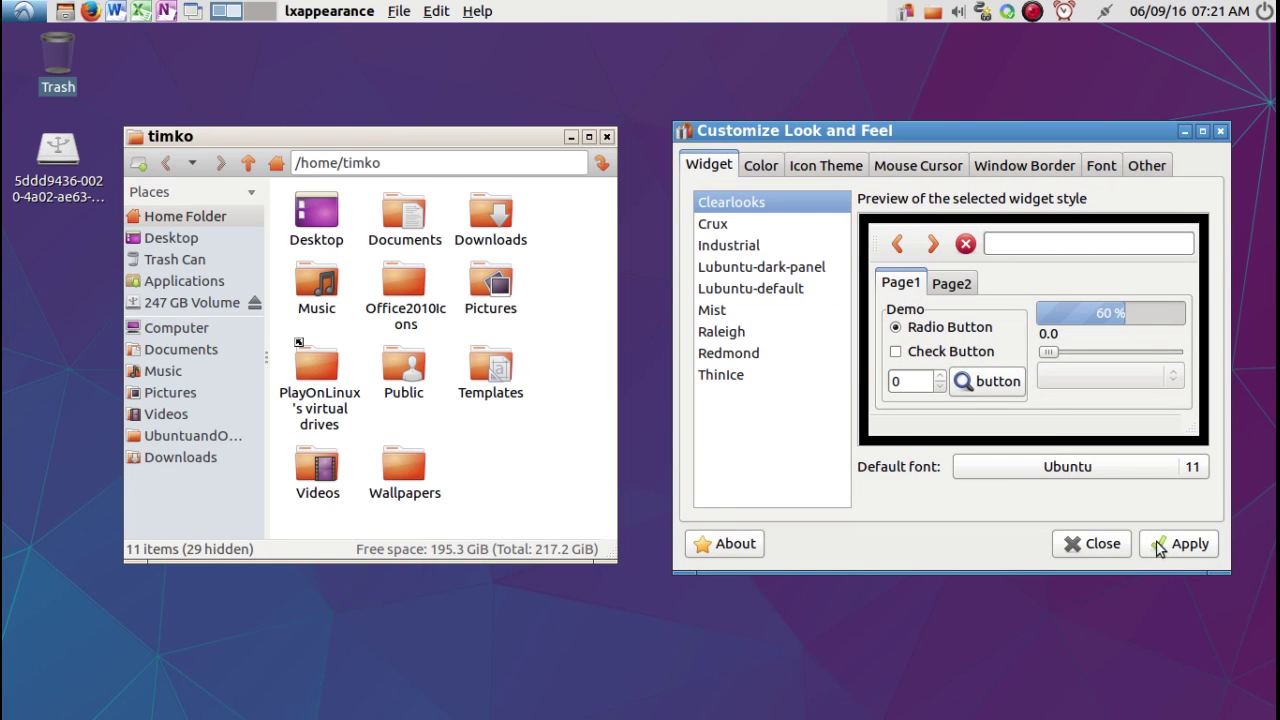
left_click(1163, 545)
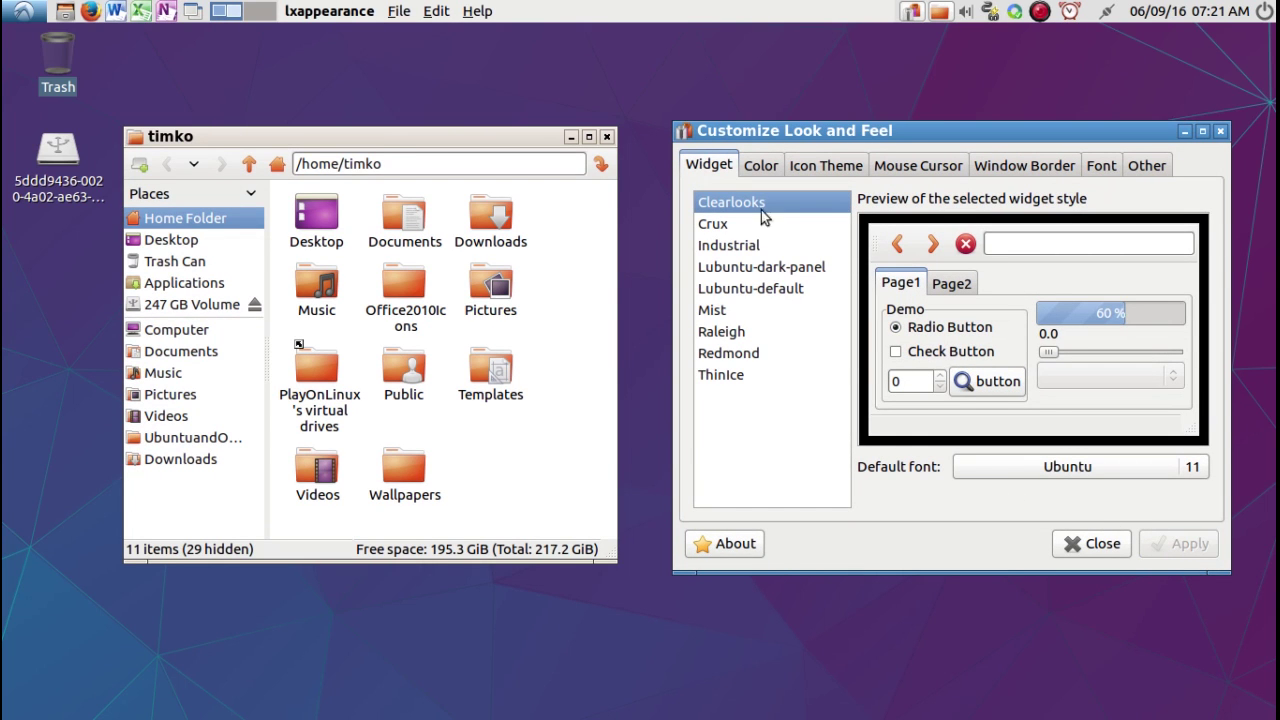
left_click(805, 168)
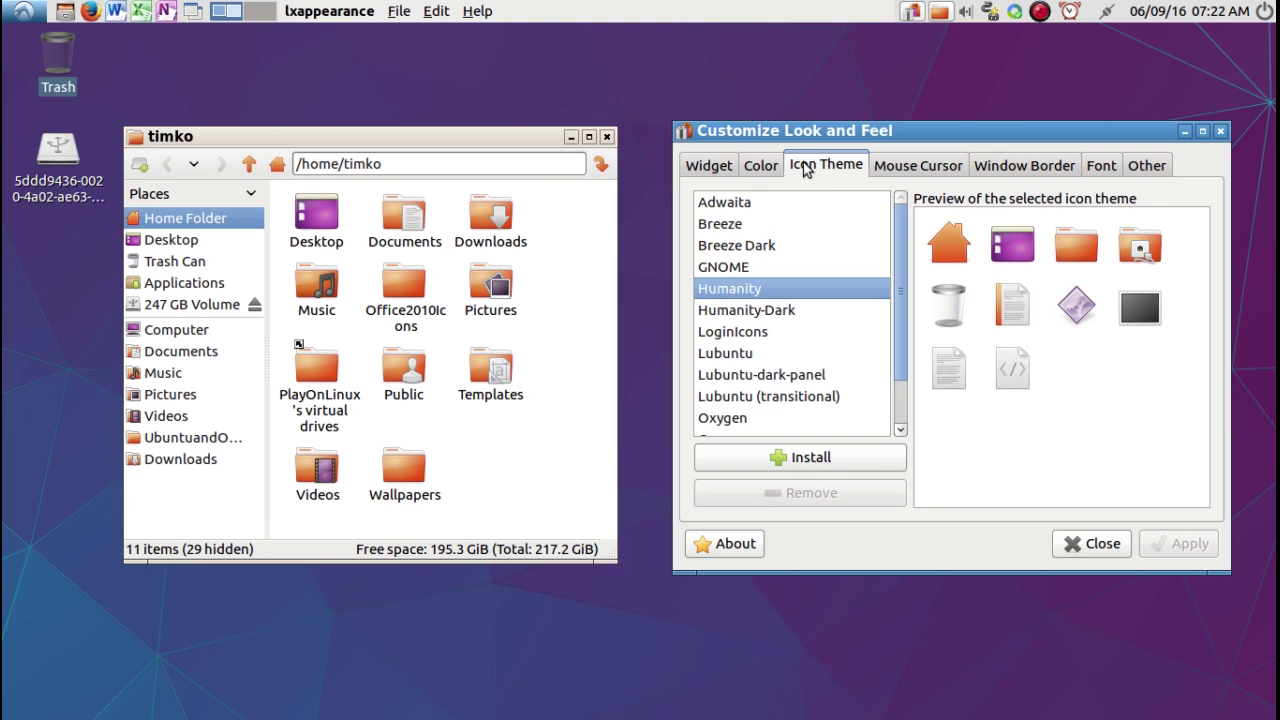
left_click(893, 173)
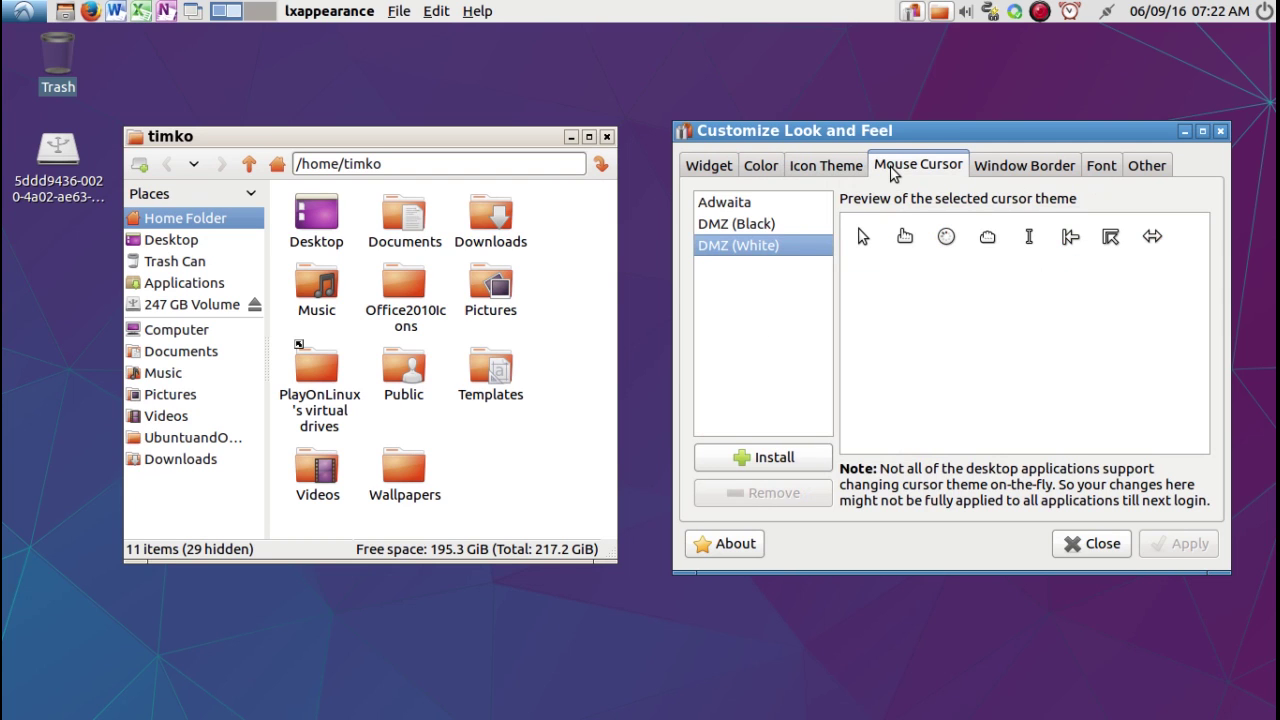
left_click(992, 170)
left_click(1104, 168)
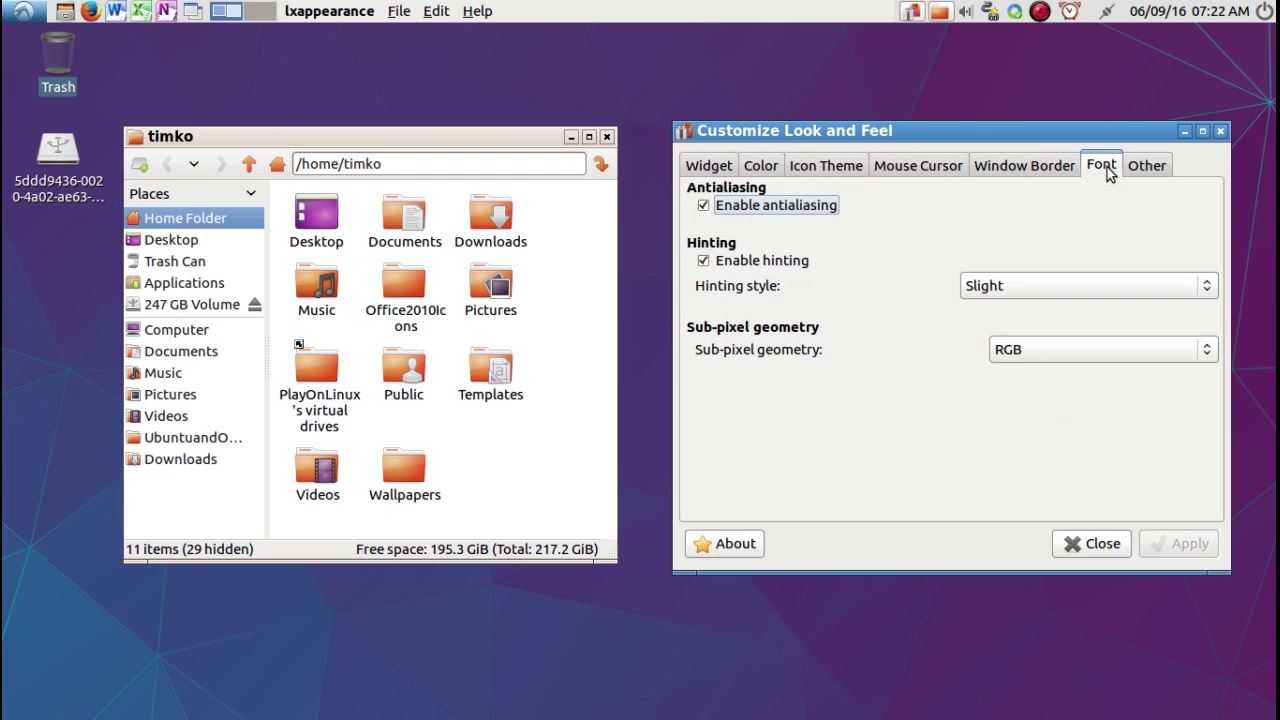
left_click(1148, 168)
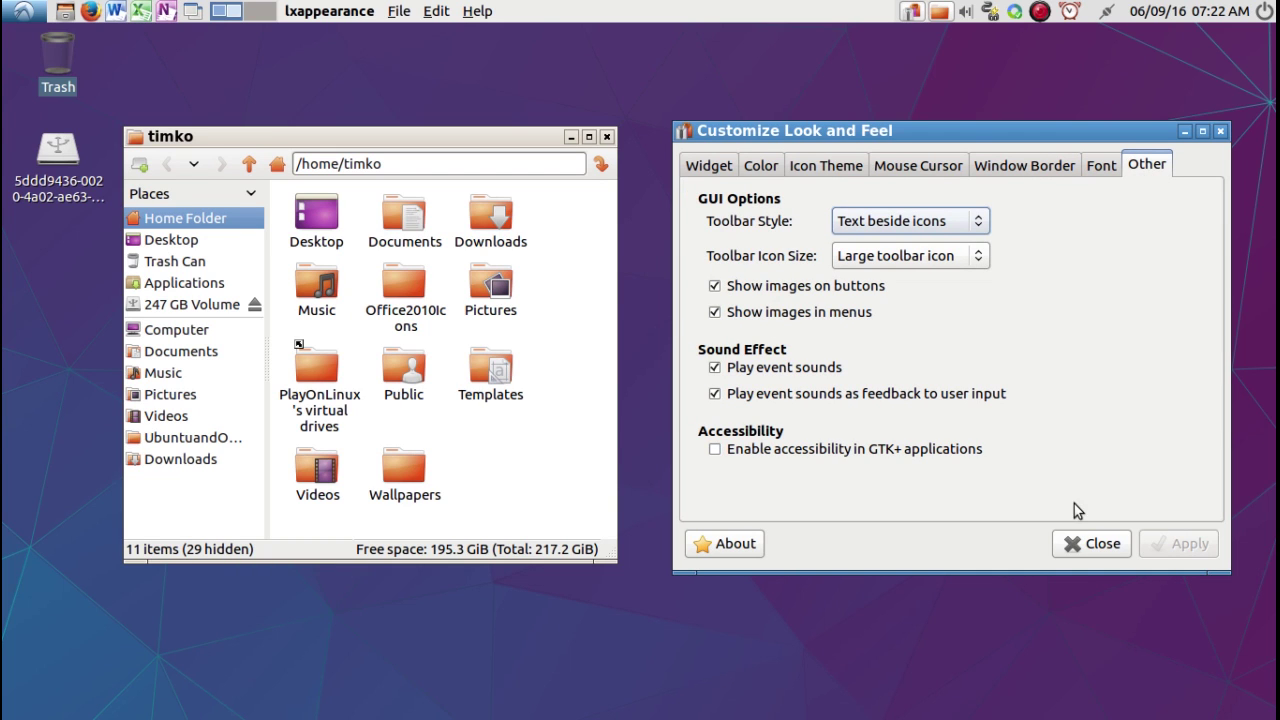
left_click(1087, 546)
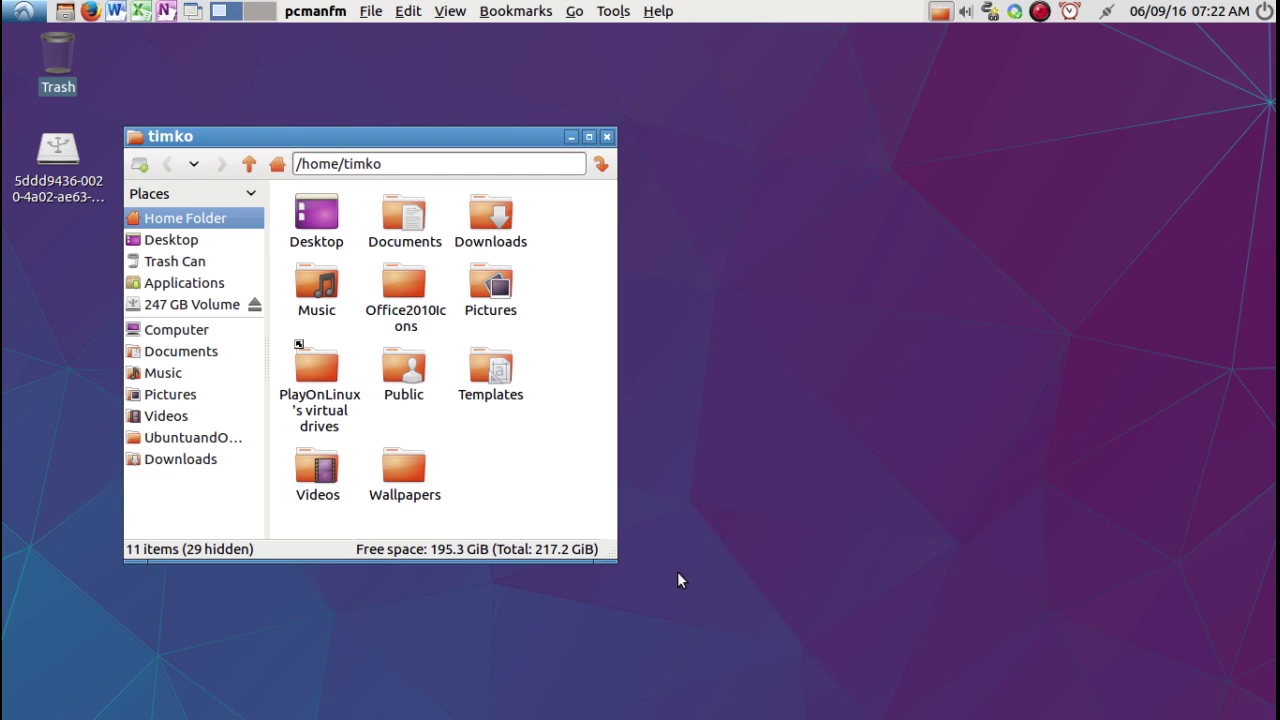
Resize the home folder window to a smaller size.
left_click_drag(608, 548, 405, 375)
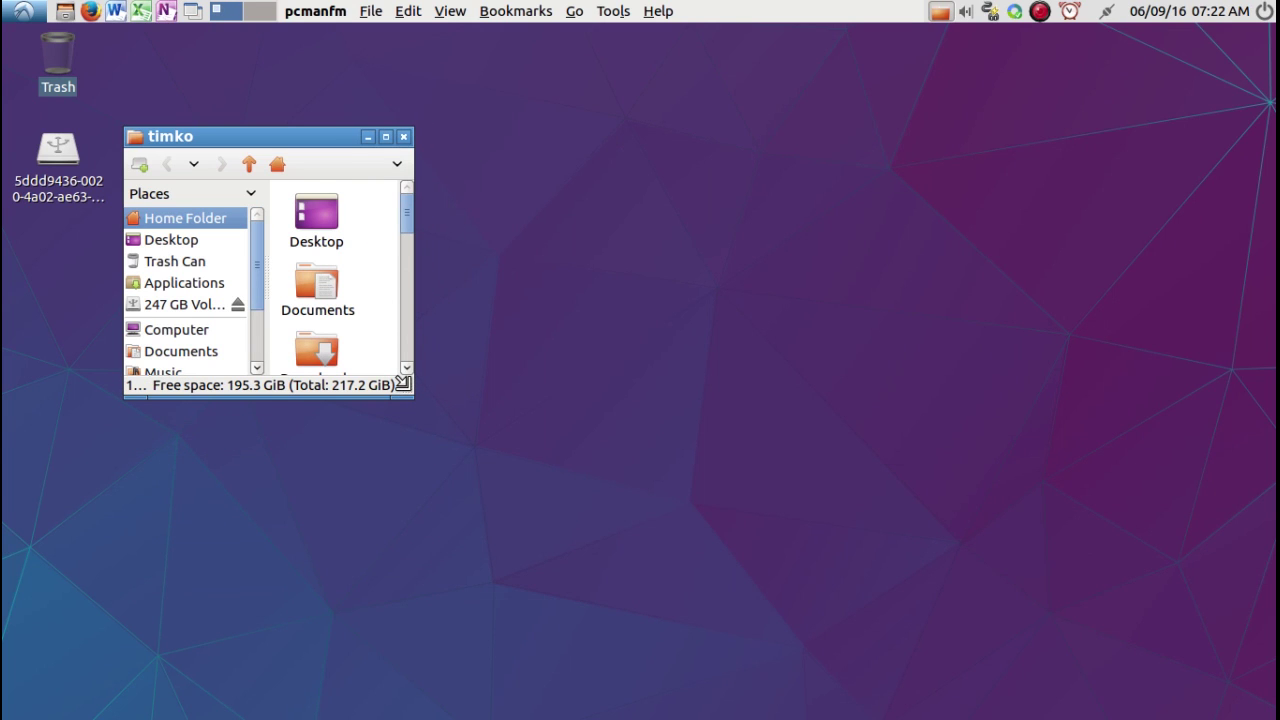
left_click_drag(402, 383, 709, 533)
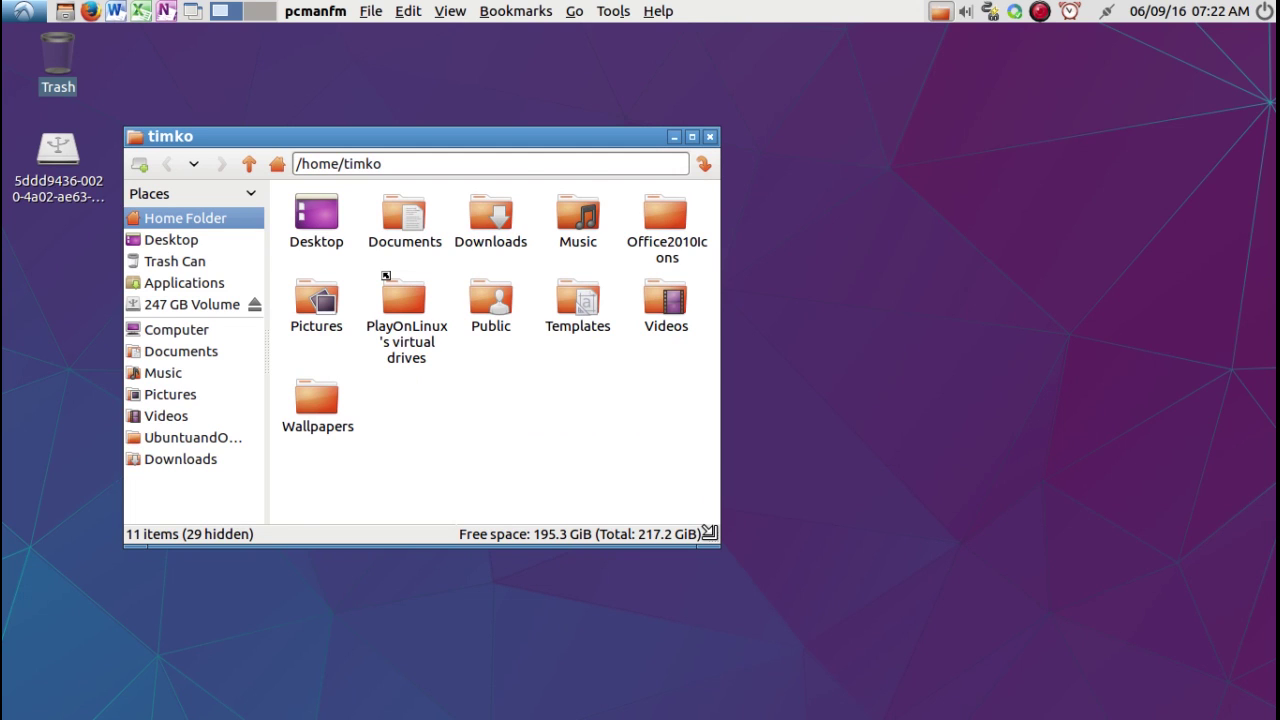
left_click_drag(709, 533, 545, 466)
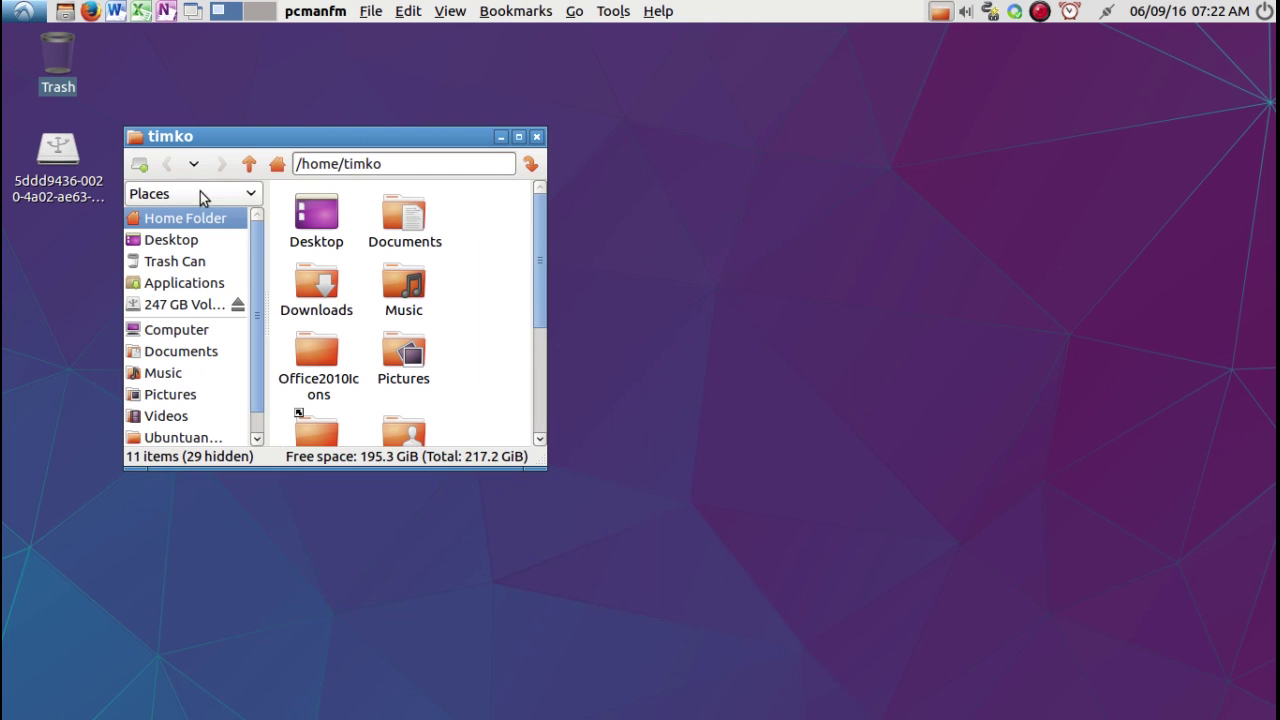
Launch Openbox Configuration Manager from the Preferences menu.
left_click(22, 14)
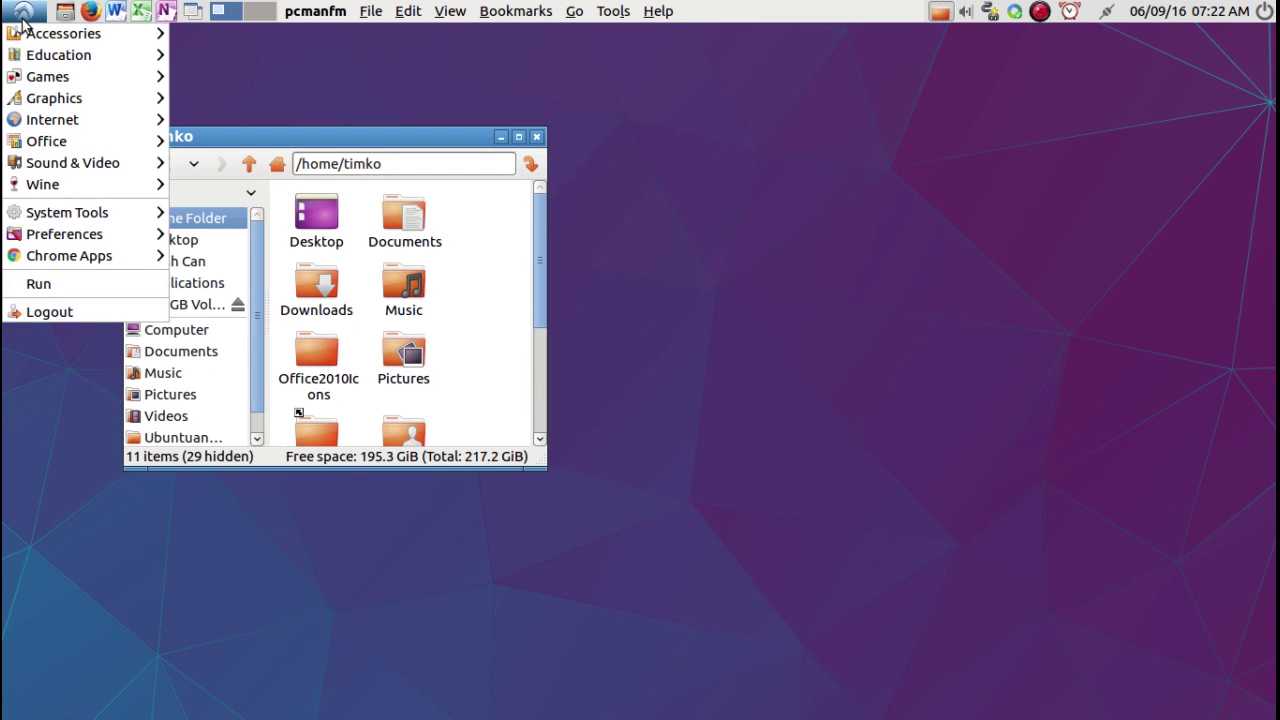
mouse_move(56, 242)
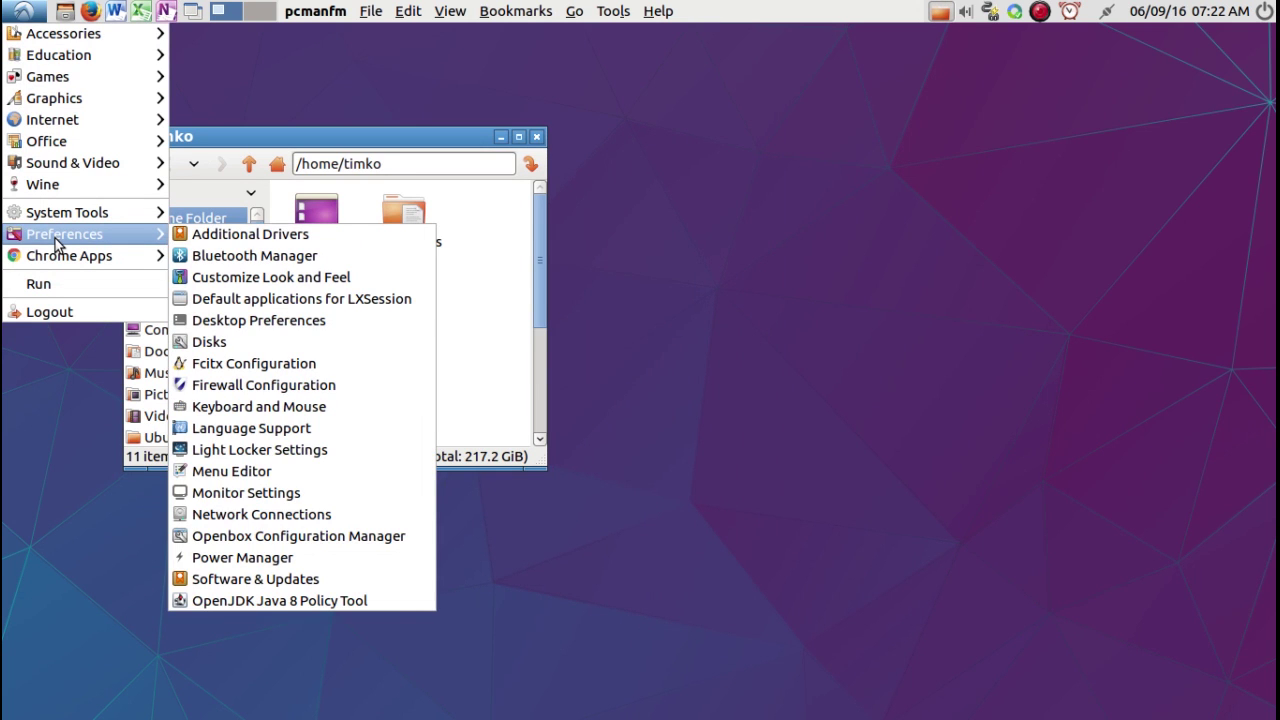
left_click(306, 535)
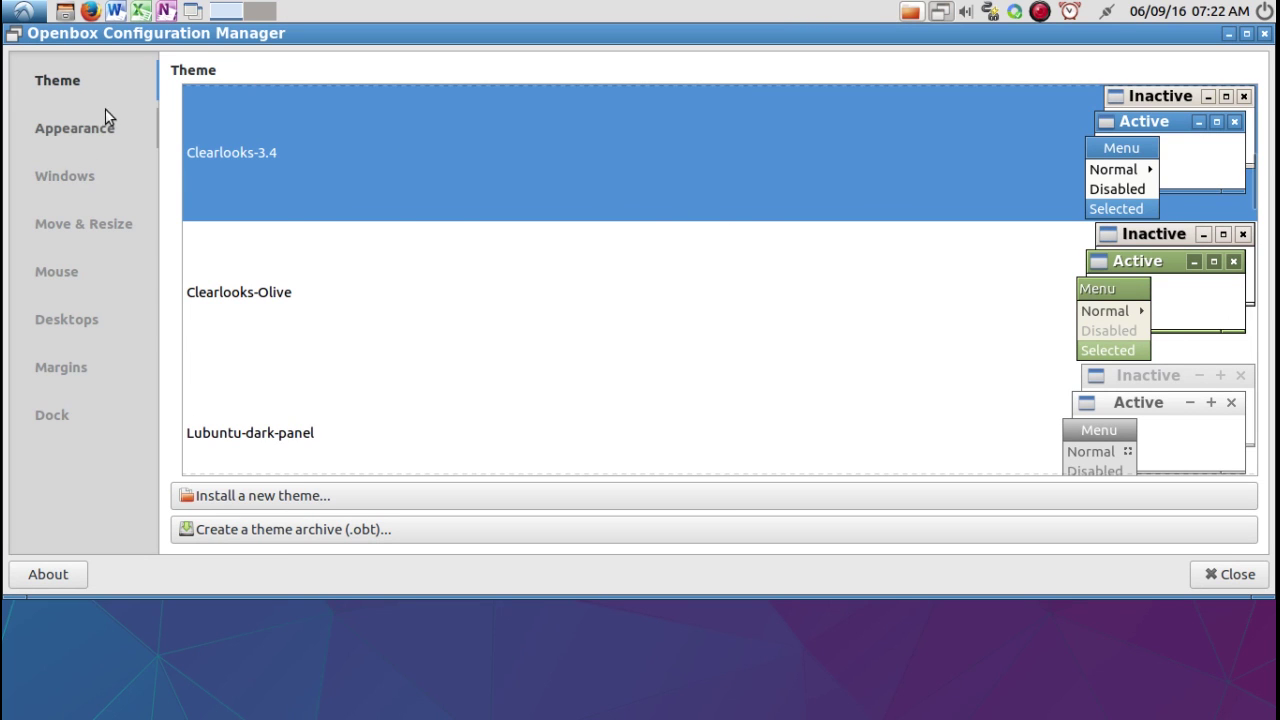
Review the Appearance, Windows and Move & Resize pages, then close Openbox Configuration Manager.
left_click(78, 137)
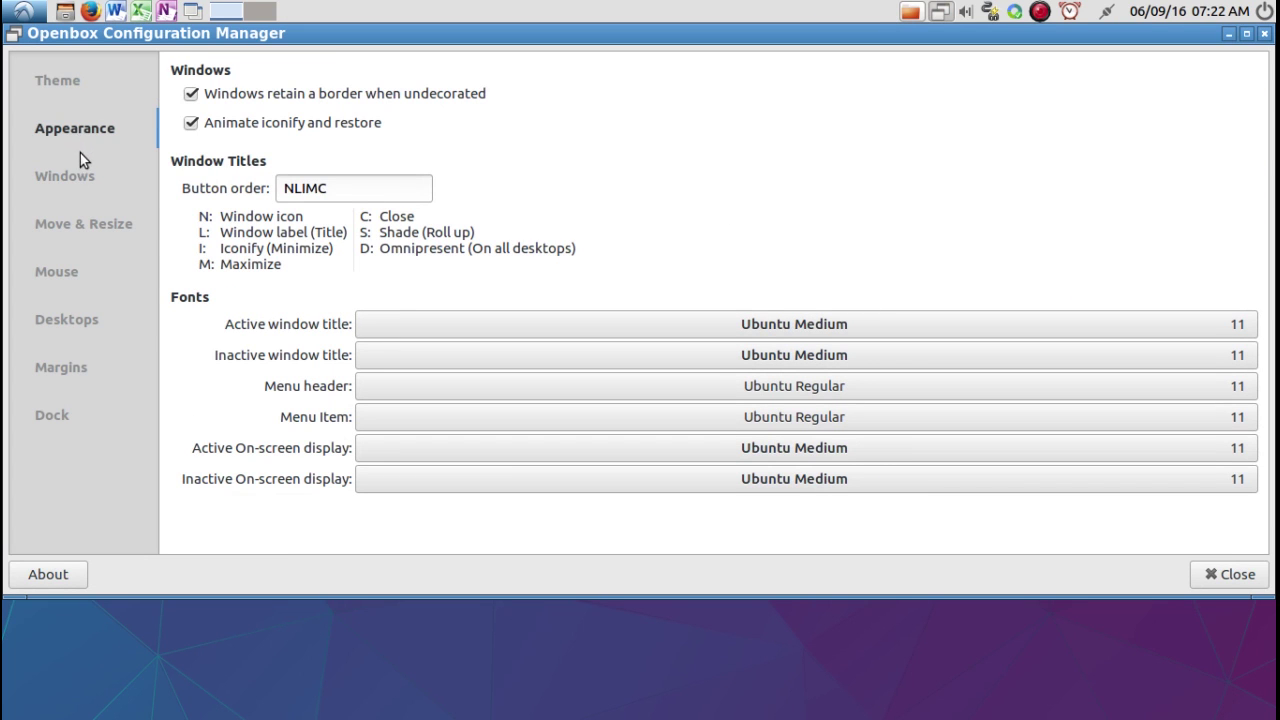
left_click(81, 177)
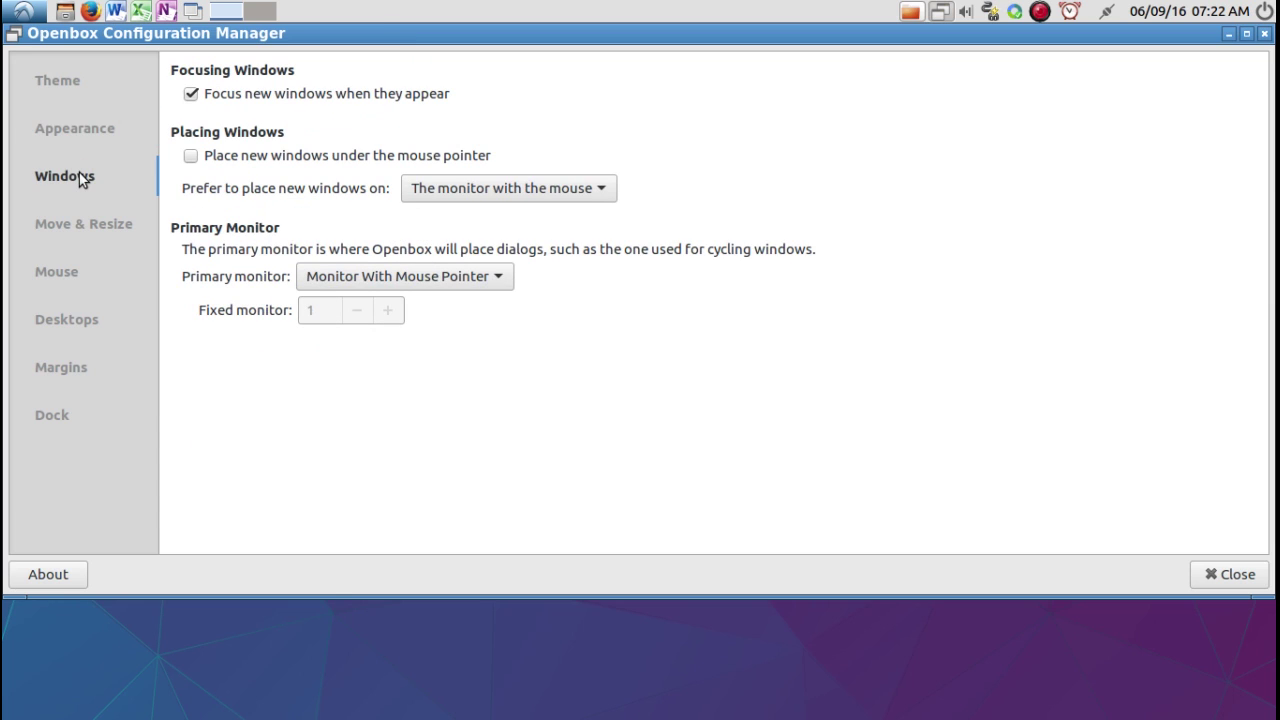
left_click(73, 225)
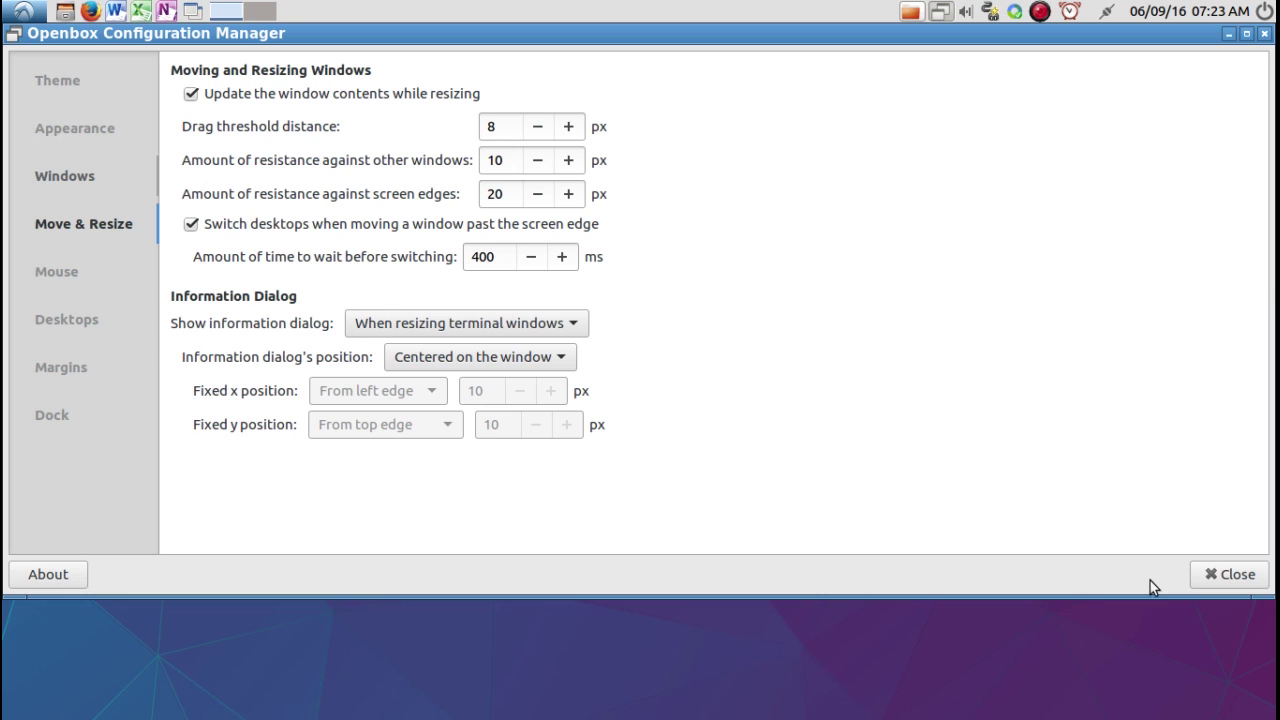
left_click(1216, 584)
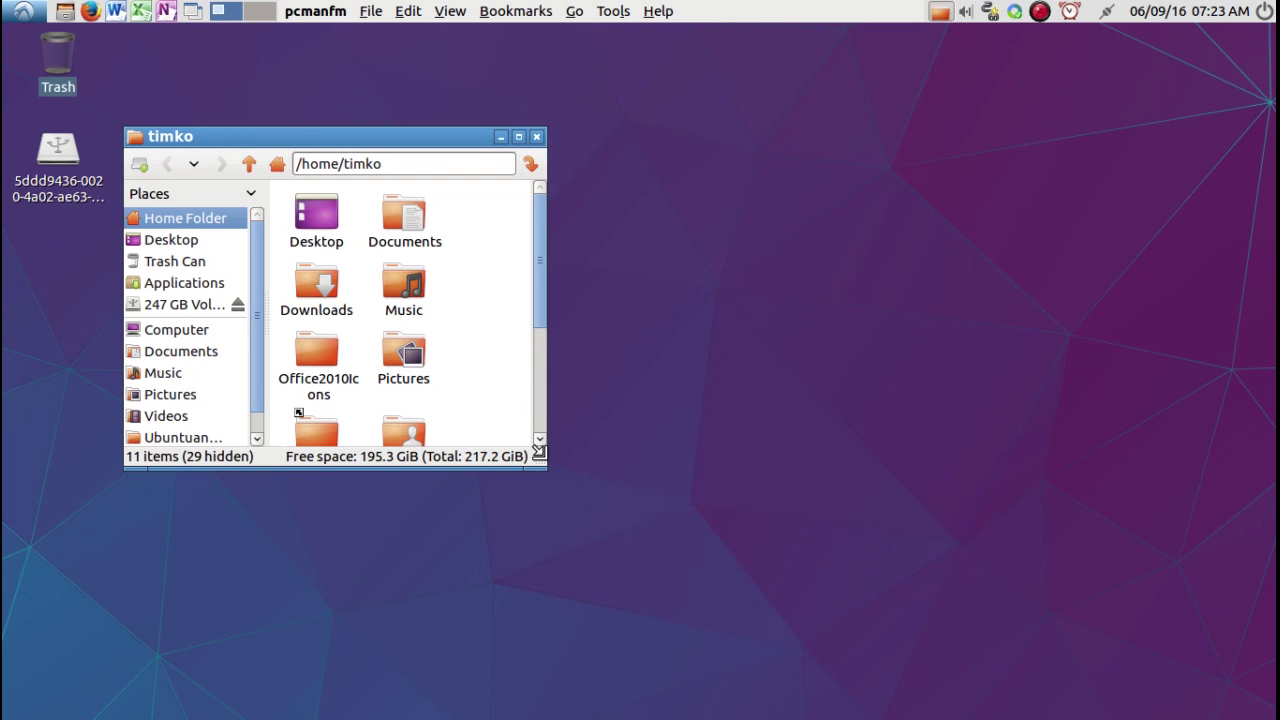
Widen the home folder window to three icon columns and move it lower-left.
left_click_drag(538, 452, 582, 435)
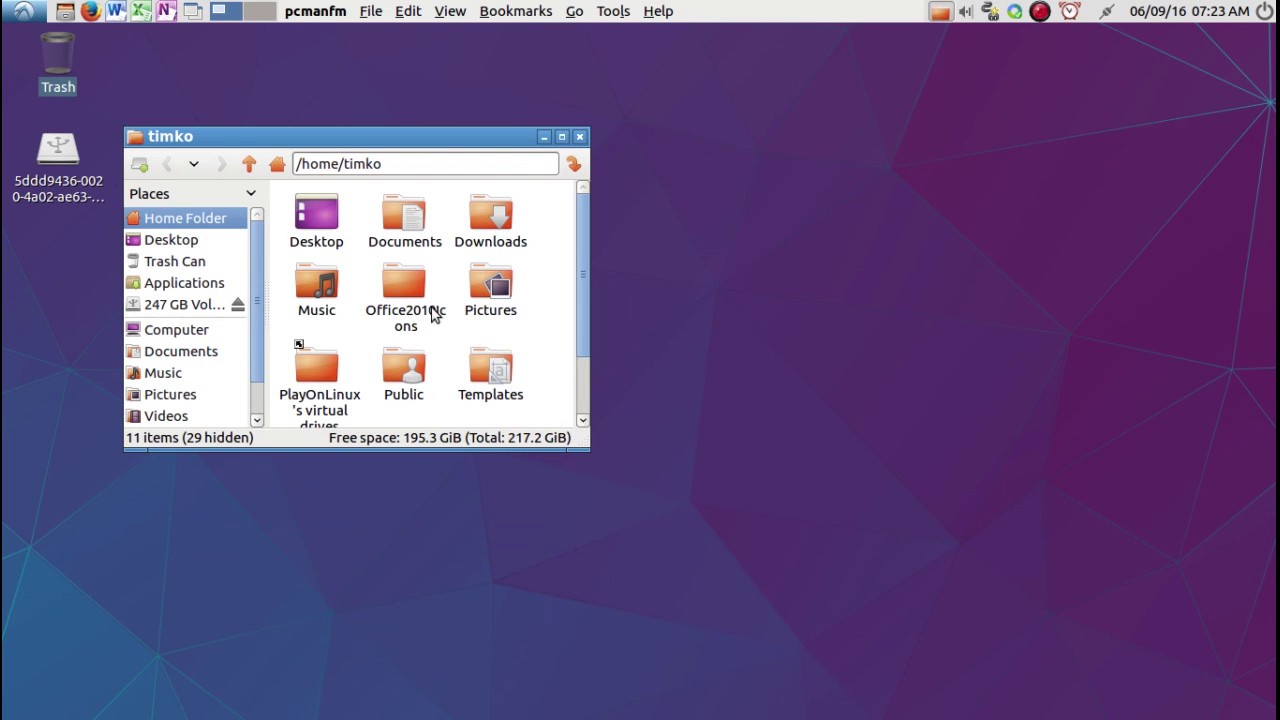
left_click_drag(355, 135, 250, 278)
In Openbox Configuration Manager's Mouse page, tick 'Focus windows when the mouse pointer moves over them'.
left_click(27, 12)
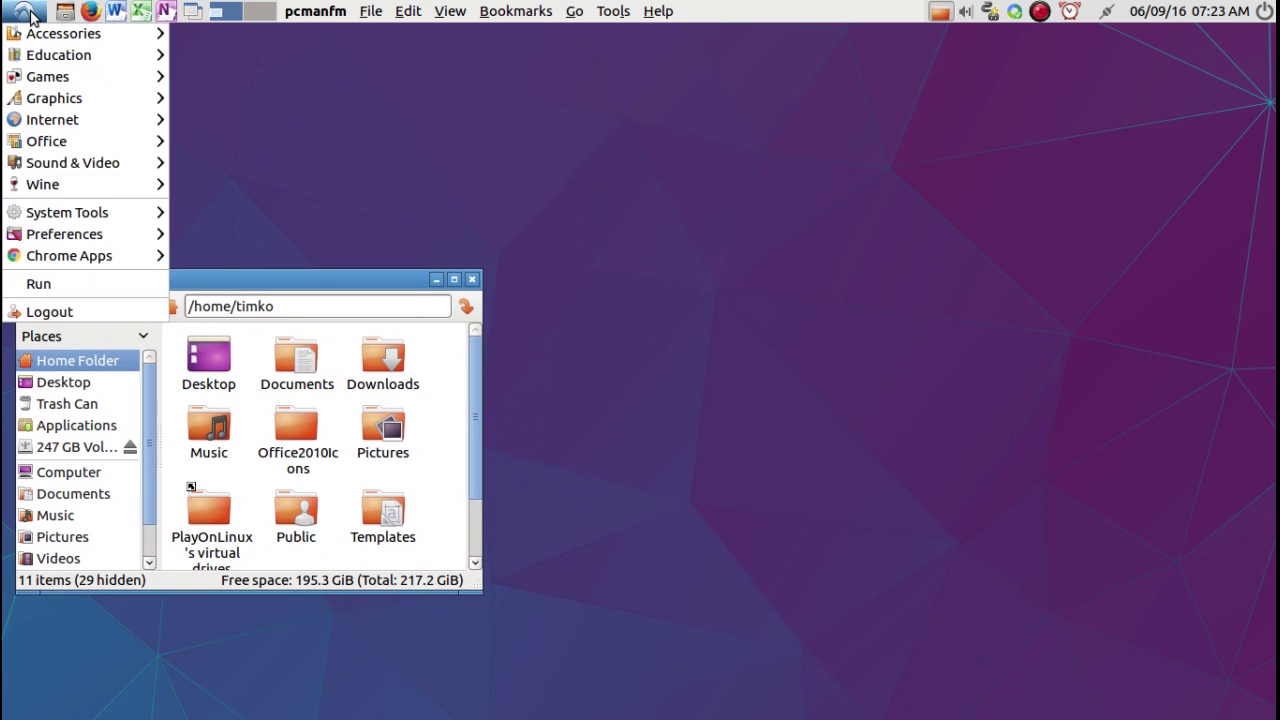
mouse_move(52, 238)
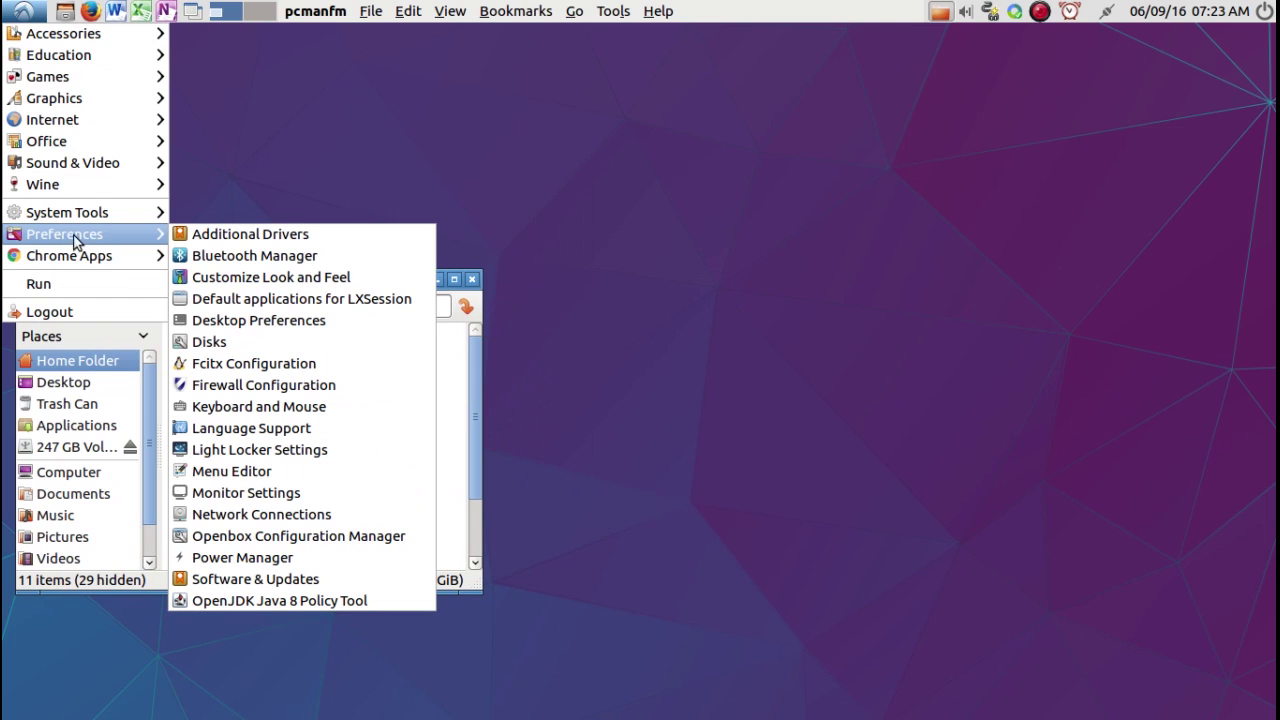
left_click(370, 537)
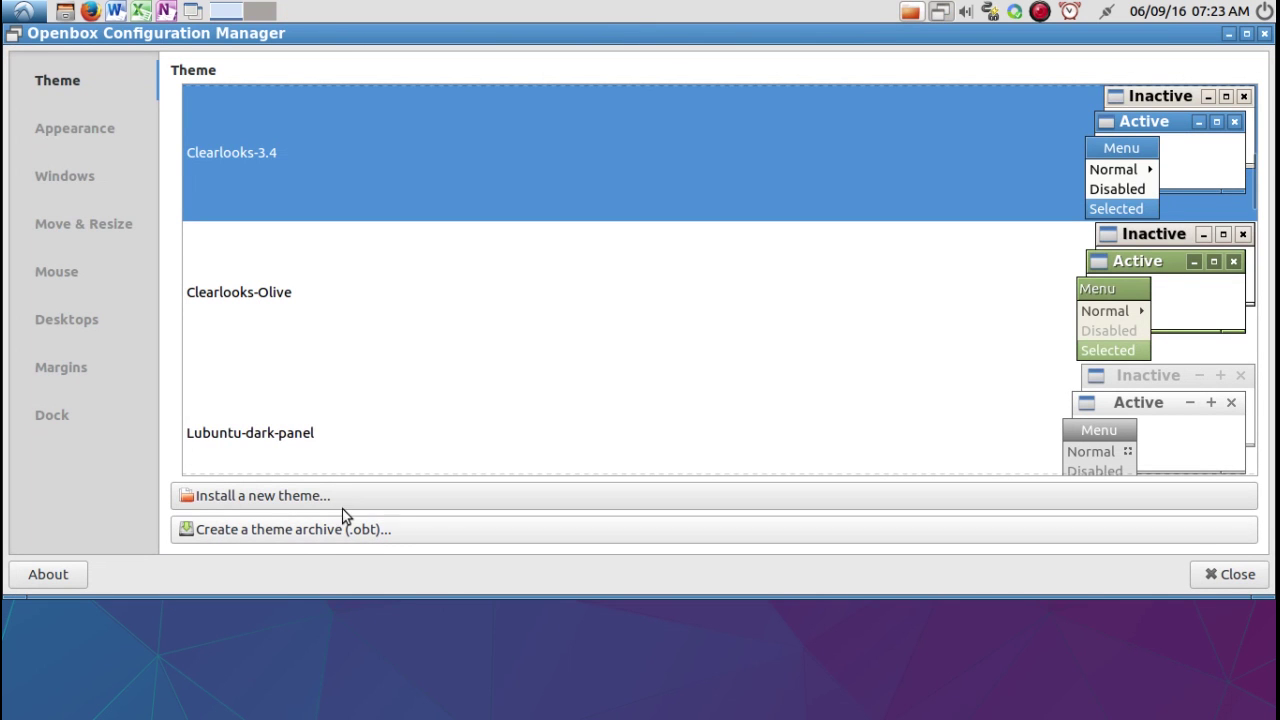
left_click(70, 278)
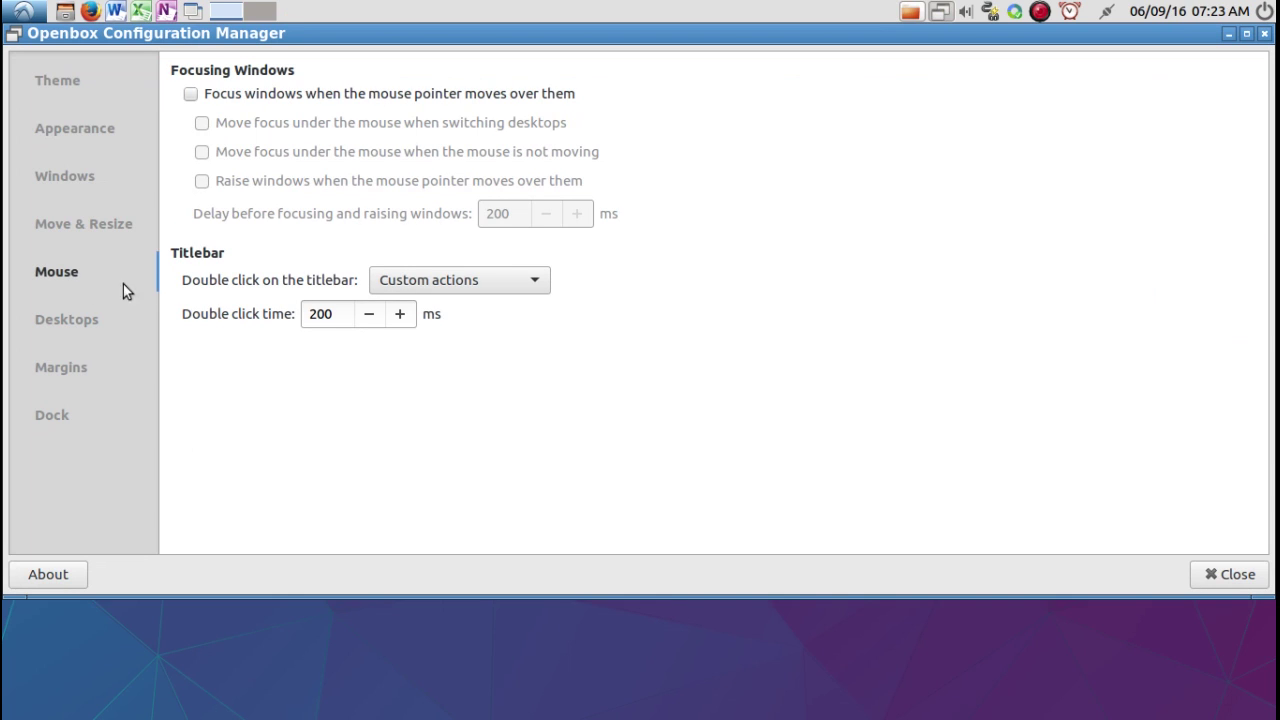
left_click(189, 95)
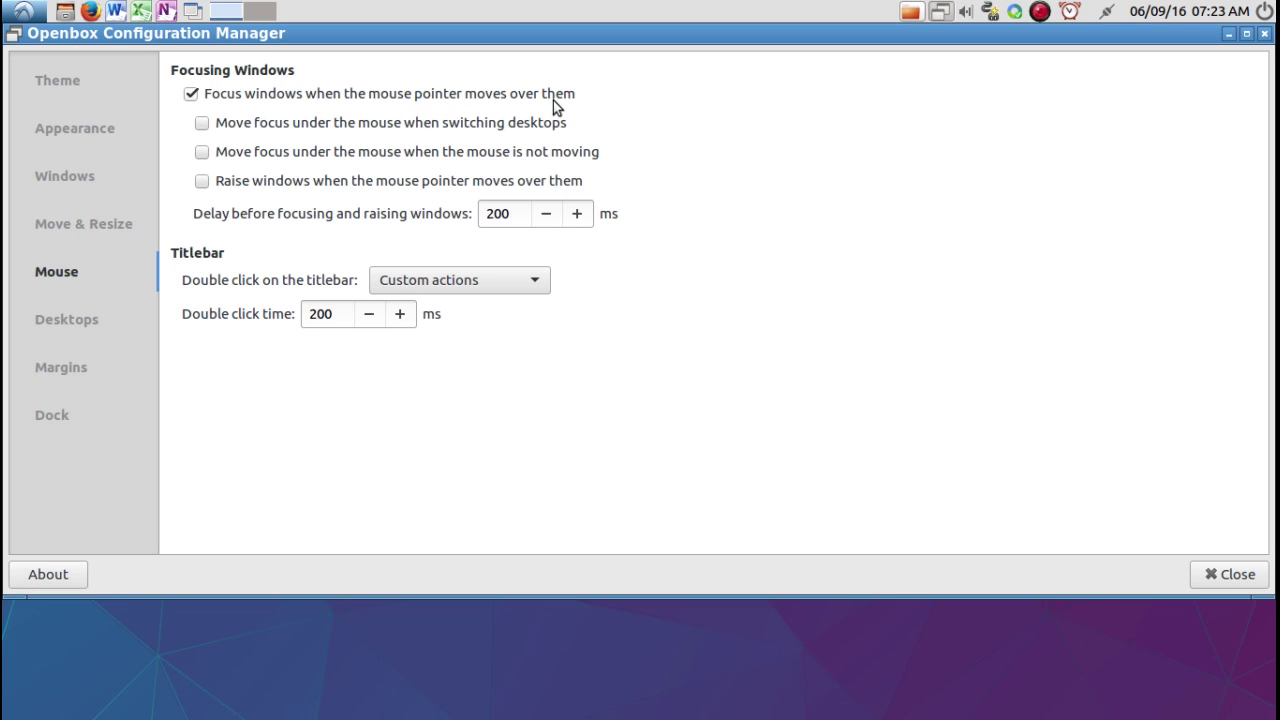
left_click(1229, 34)
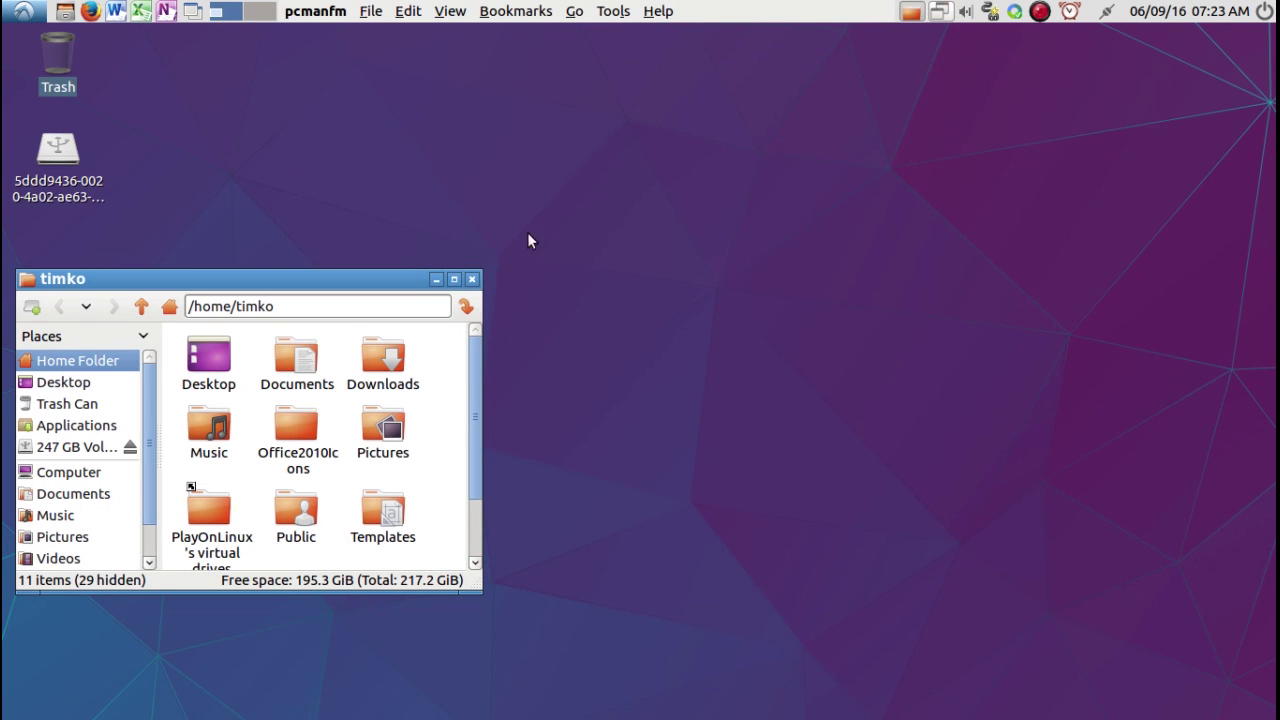
left_click_drag(366, 278, 400, 247)
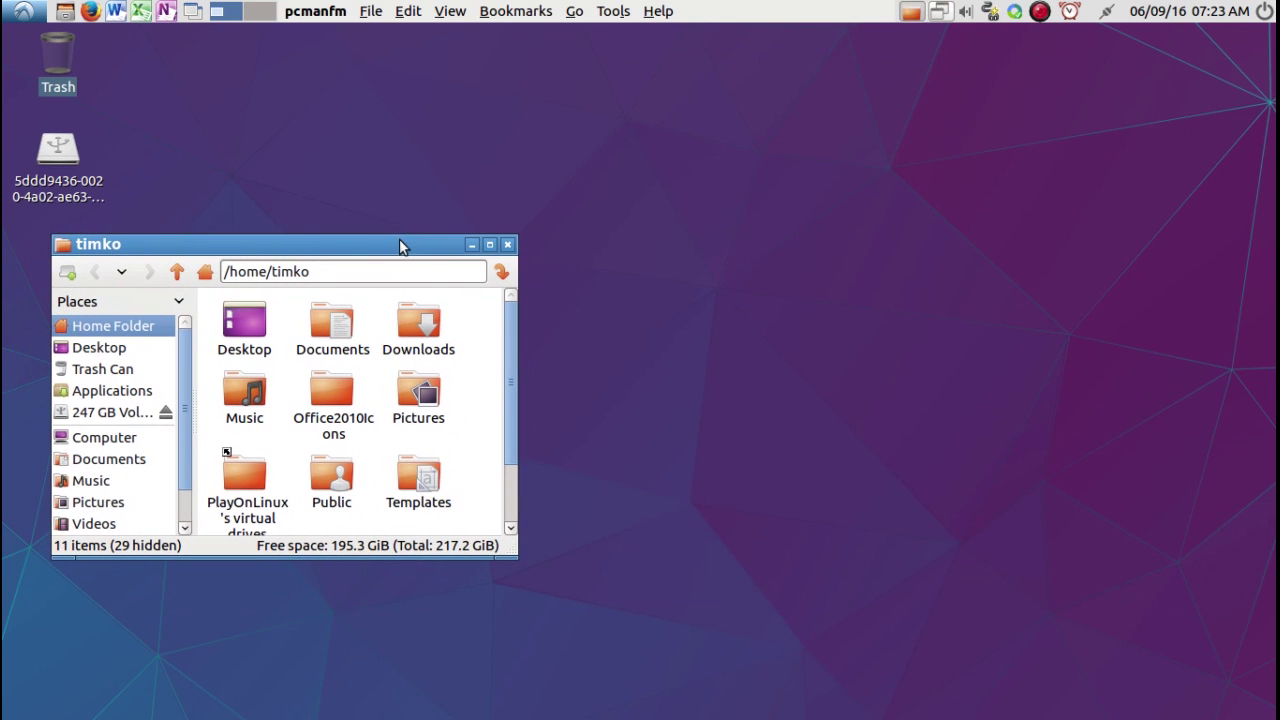
left_click(26, 12)
mouse_move(32, 35)
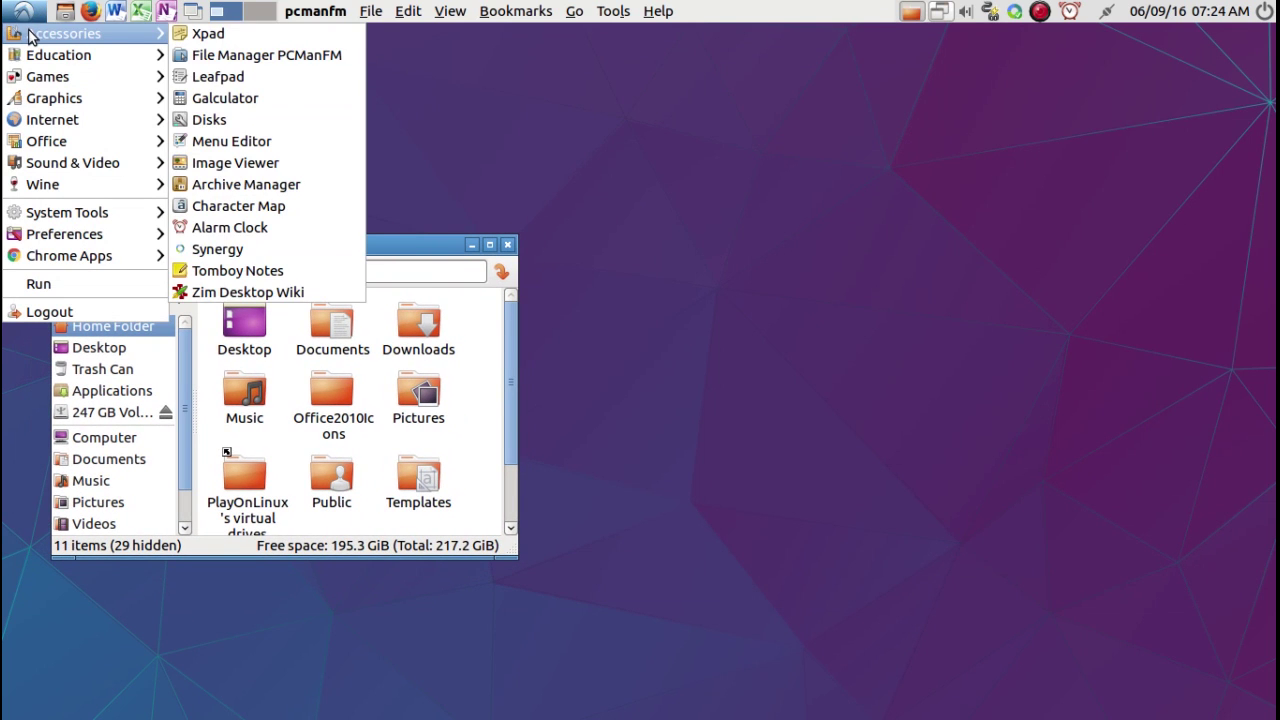
left_click(255, 80)
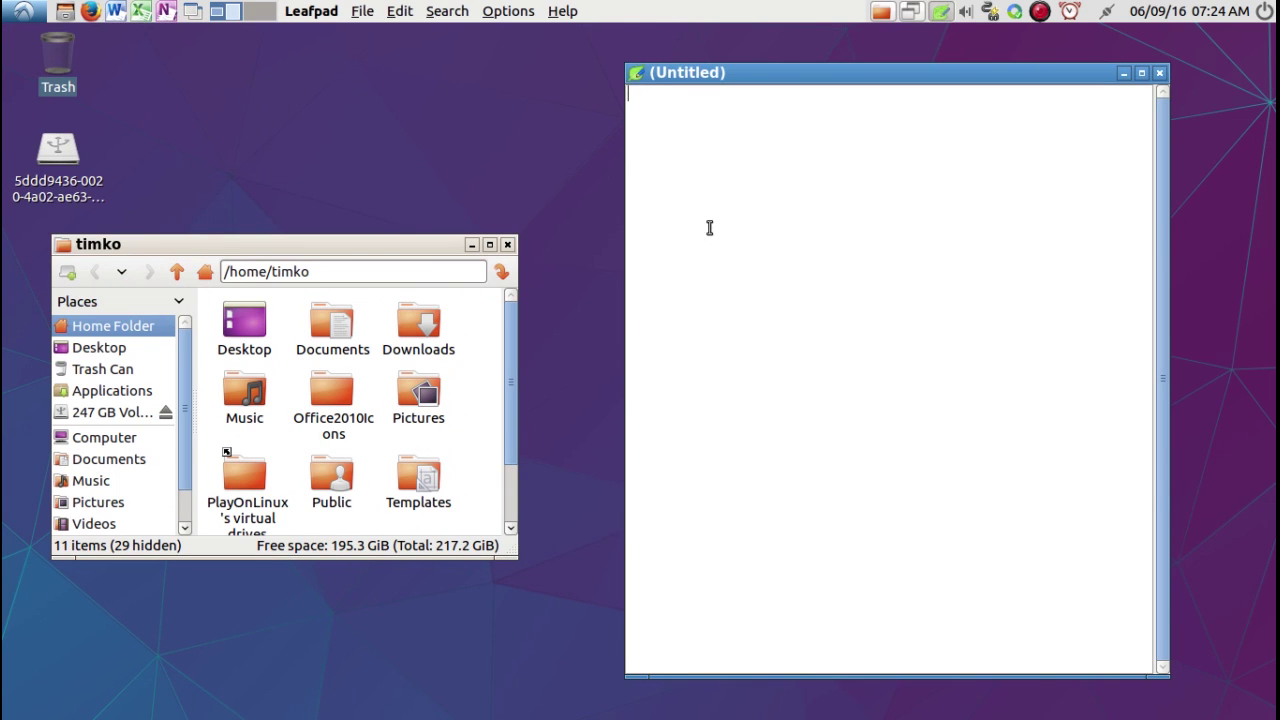
left_click(386, 255)
left_click_drag(383, 254, 454, 89)
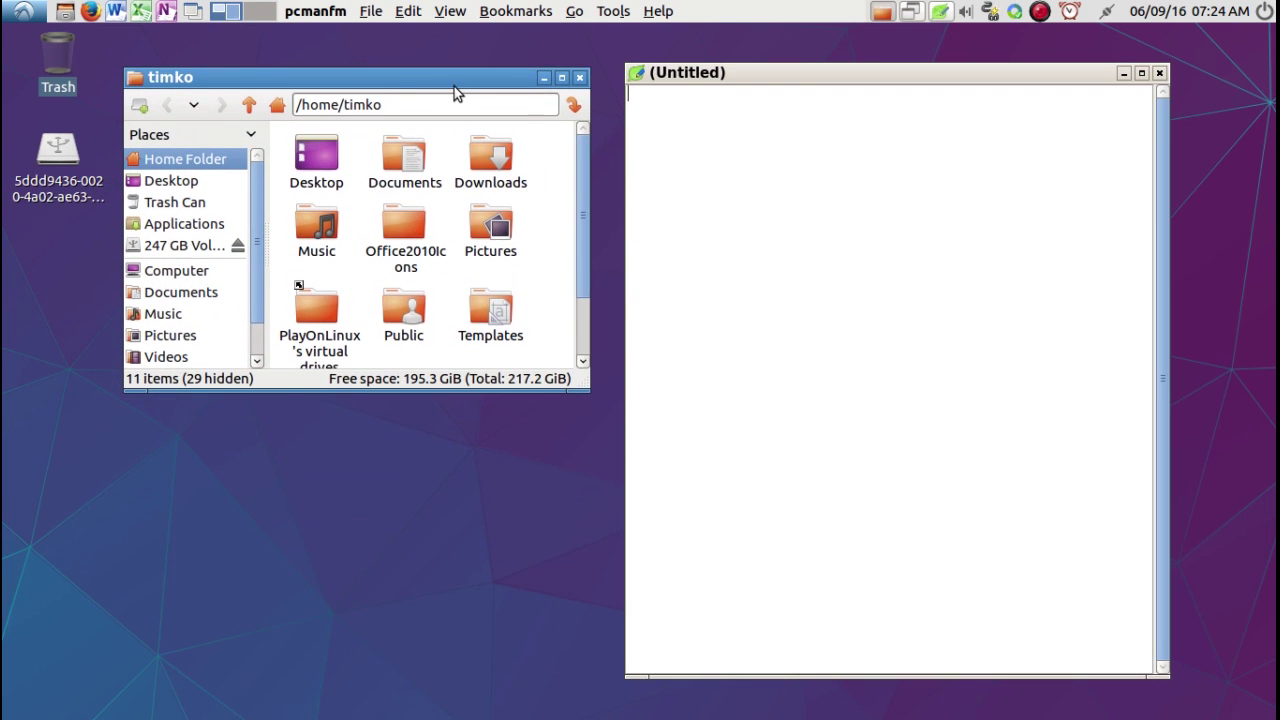
left_click(731, 177)
left_click(514, 180)
left_click(697, 177)
left_click(503, 181)
left_click(695, 175)
left_click(533, 185)
left_click(713, 180)
left_click(497, 192)
left_click(680, 196)
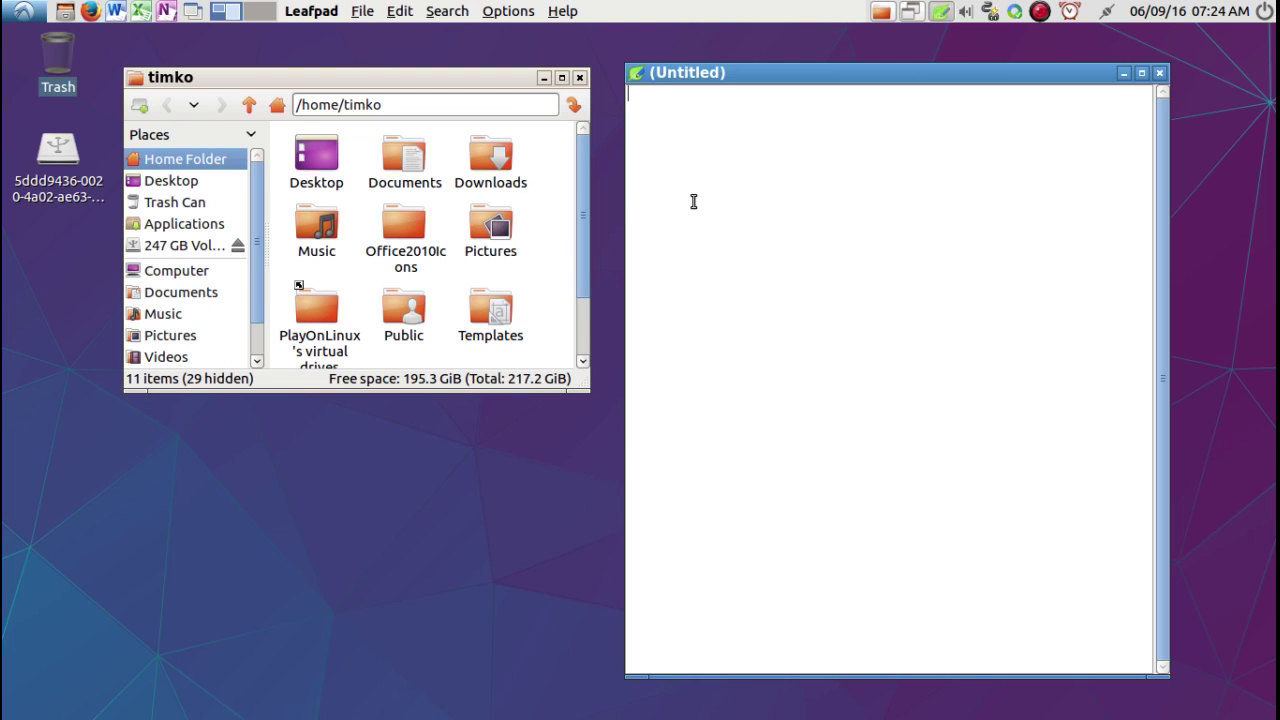
left_click(447, 192)
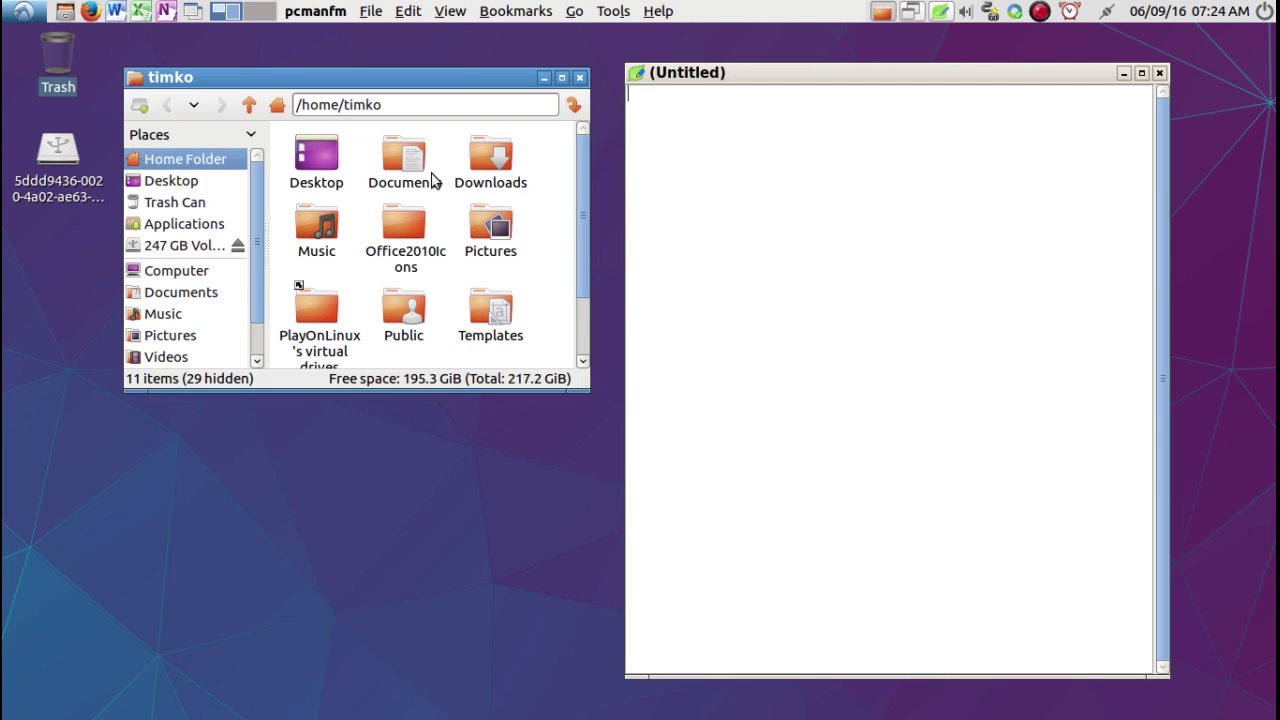
left_click(746, 226)
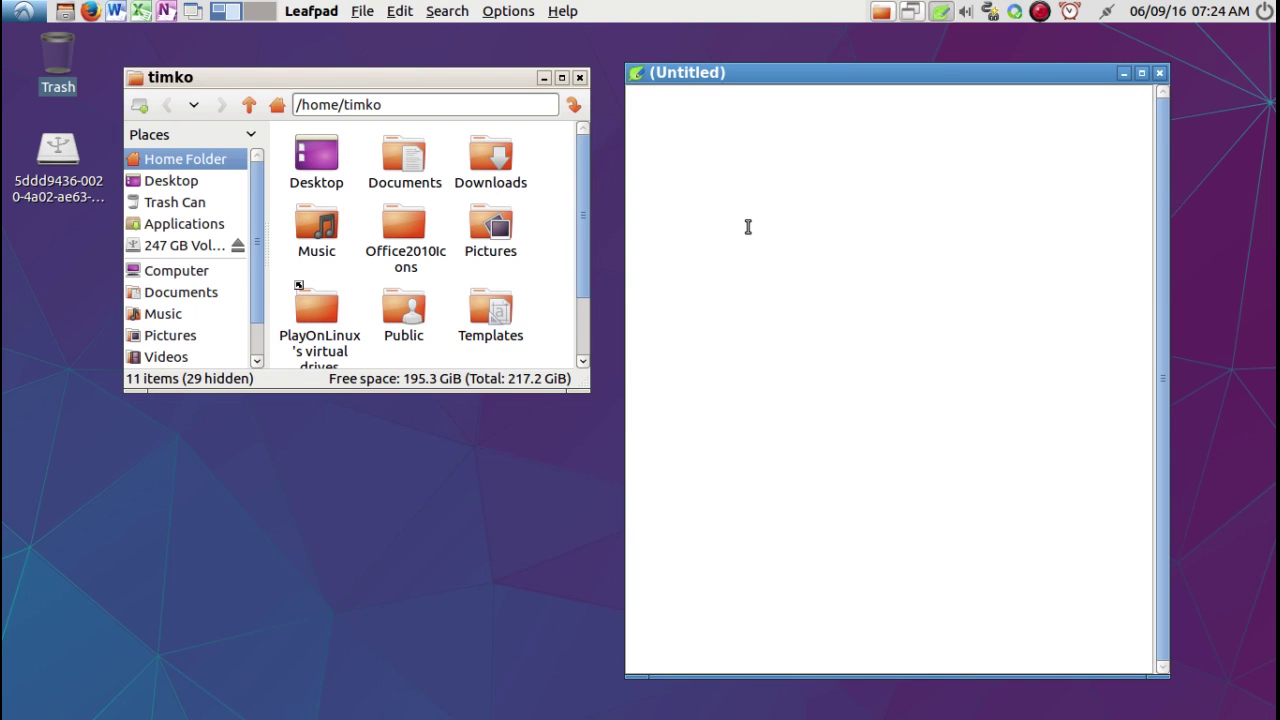
left_click(565, 233)
left_click(725, 228)
left_click(470, 237)
left_click(760, 226)
left_click(466, 192)
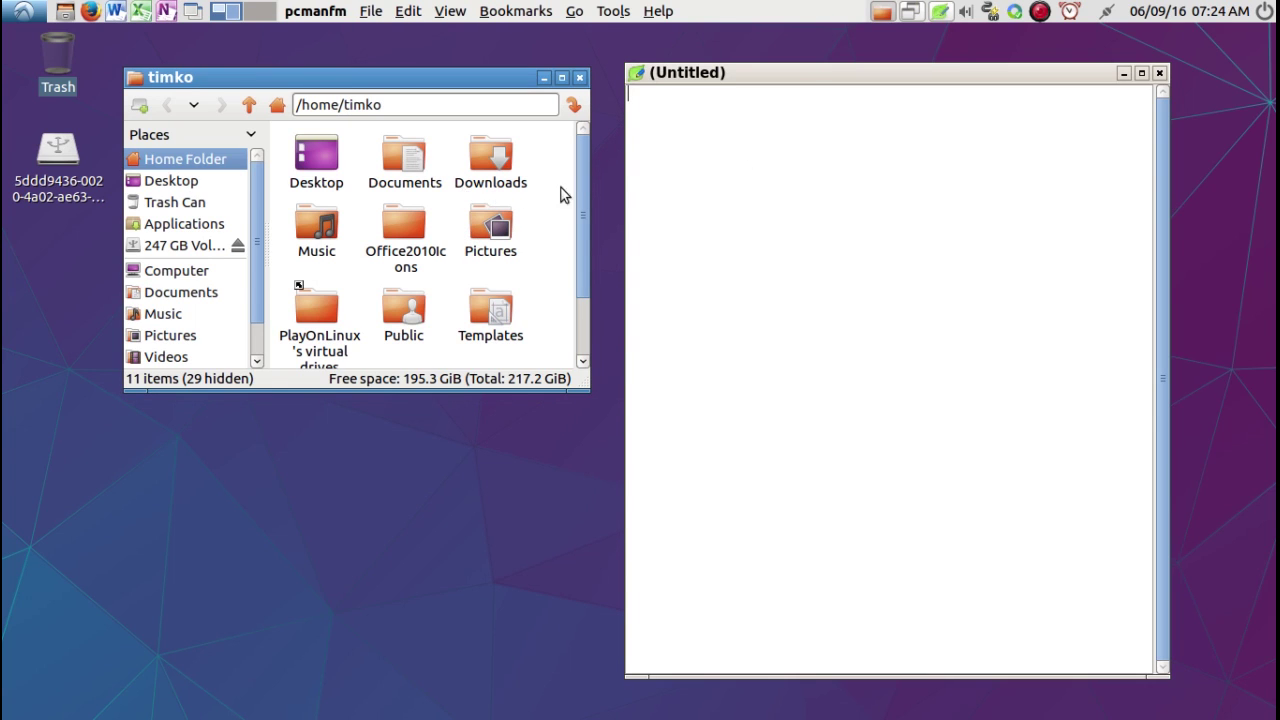
left_click(790, 191)
left_click(487, 200)
left_click(777, 209)
left_click(474, 210)
left_click(768, 221)
left_click(478, 220)
left_click(768, 221)
left_click(512, 223)
left_click(851, 65)
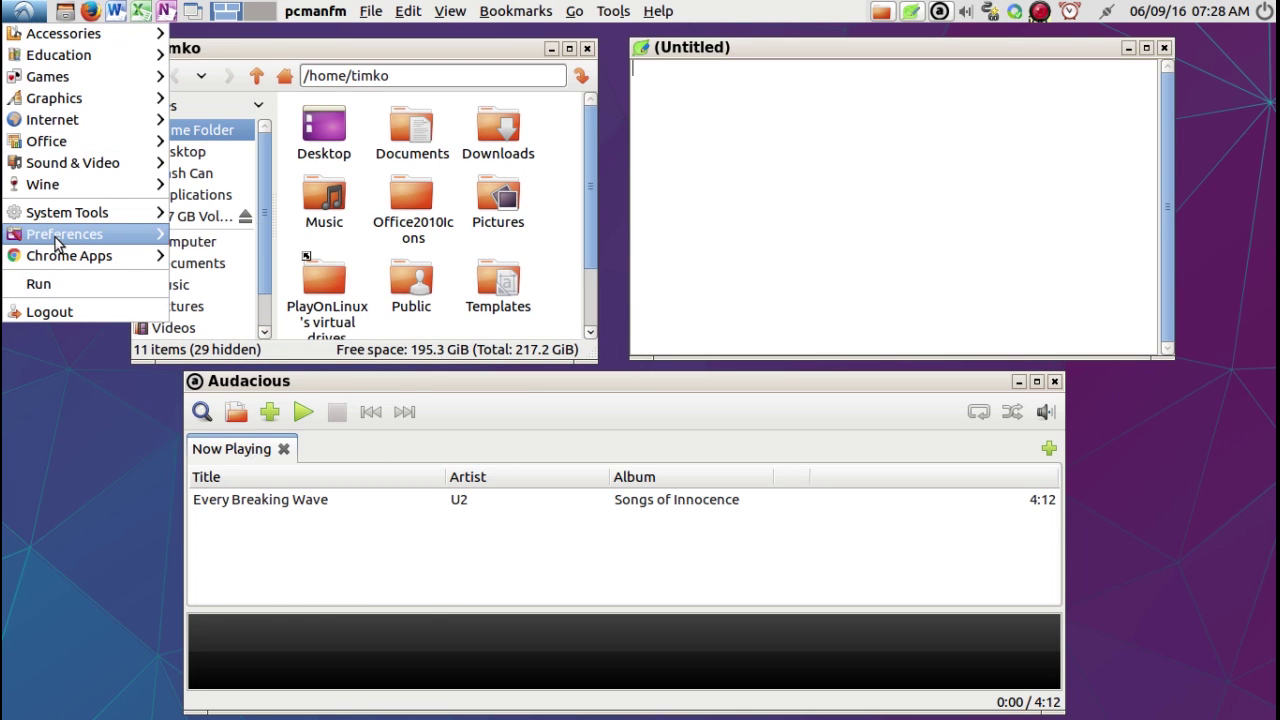
Launch LightDM GTK+ Greeter settings from System Tools and authenticate with the account password.
mouse_move(57, 238)
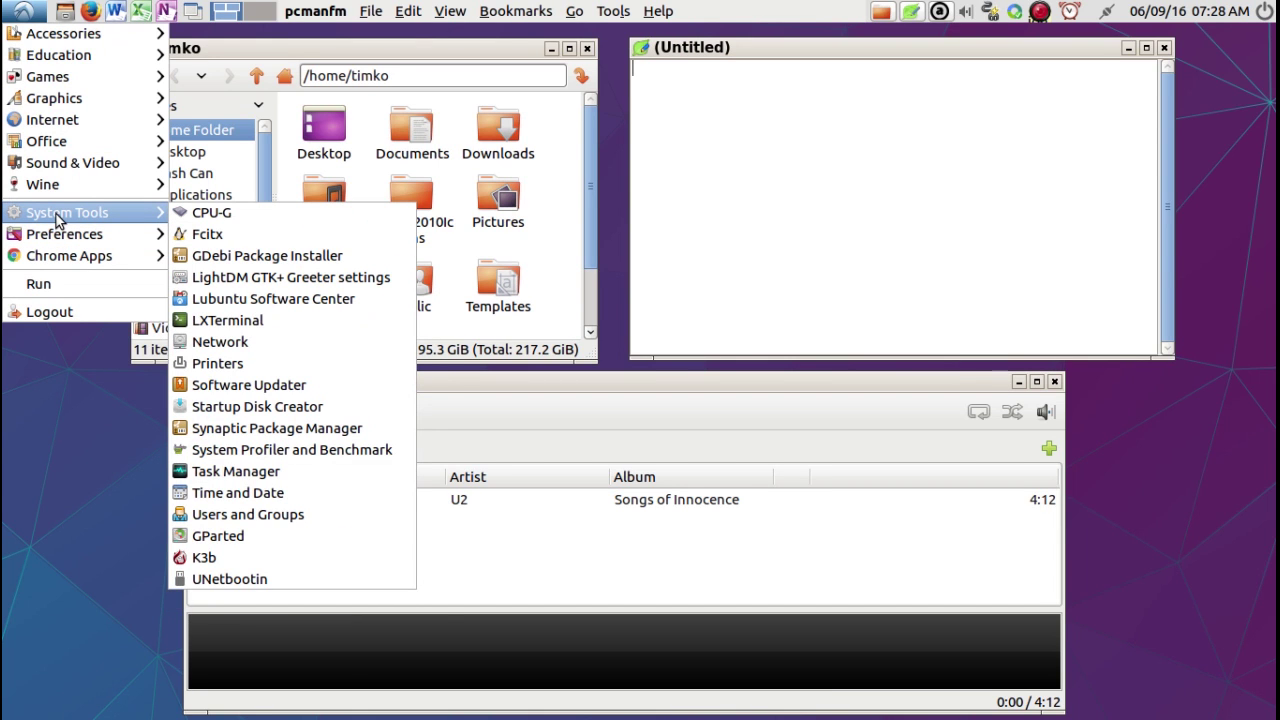
left_click(281, 278)
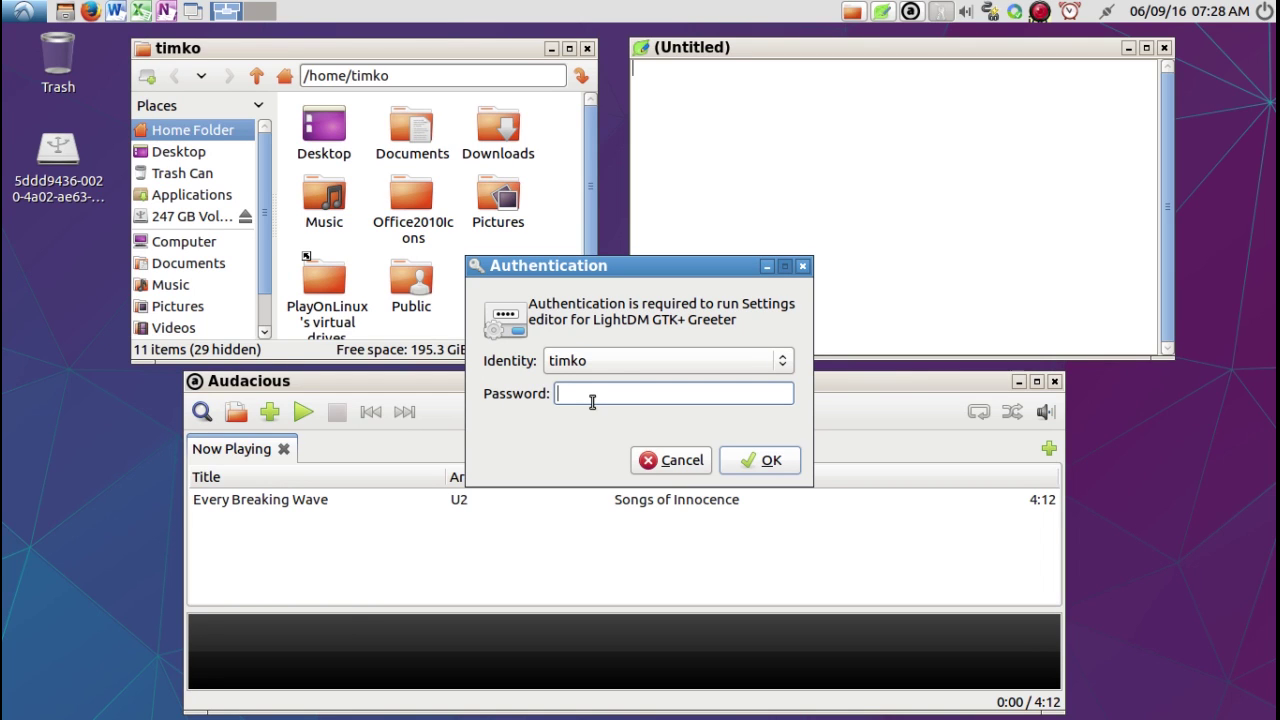
type("•")
key("Return")
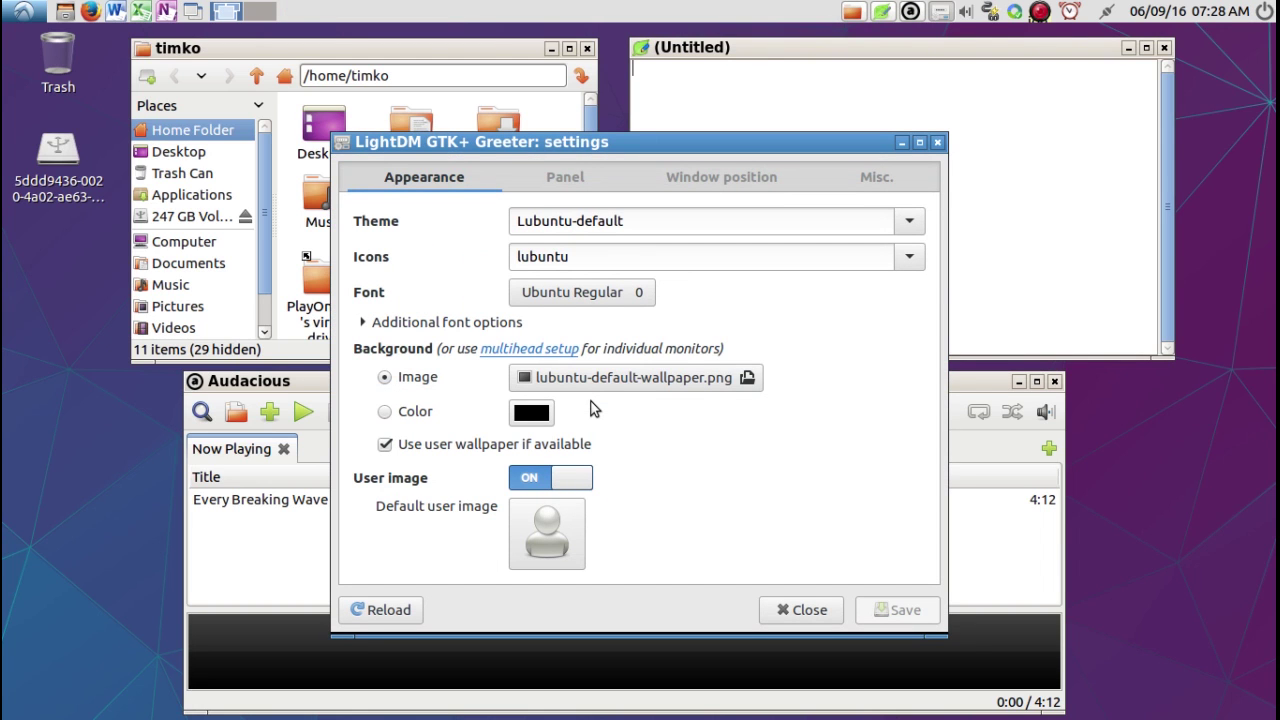
Anchor the login window at the right-middle base point on the Window position page.
left_click_drag(604, 138, 560, 90)
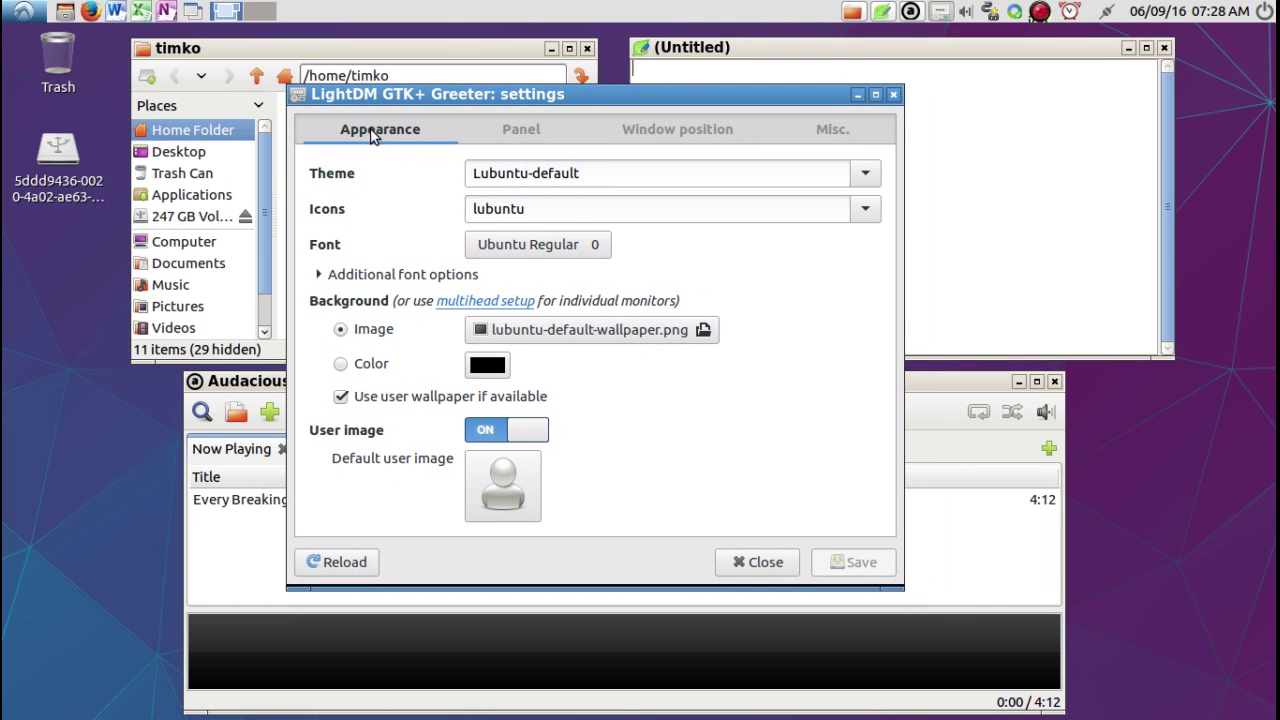
left_click(529, 140)
left_click(668, 148)
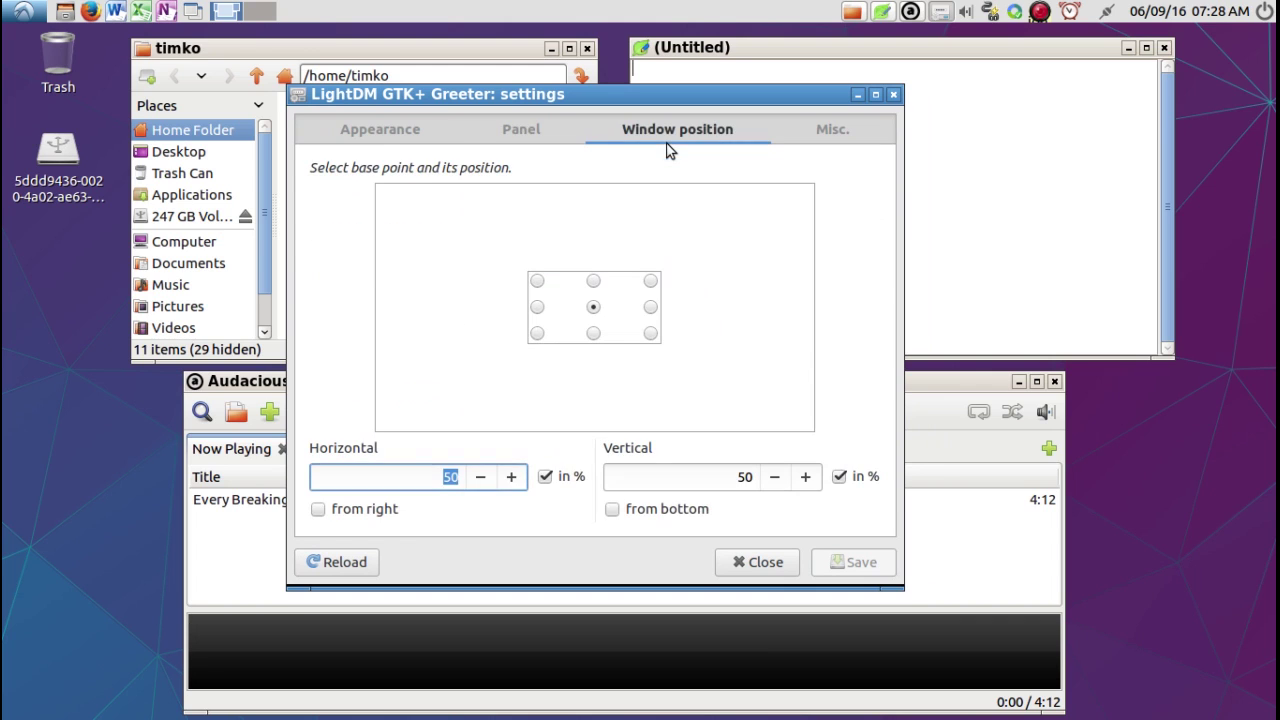
left_click(834, 132)
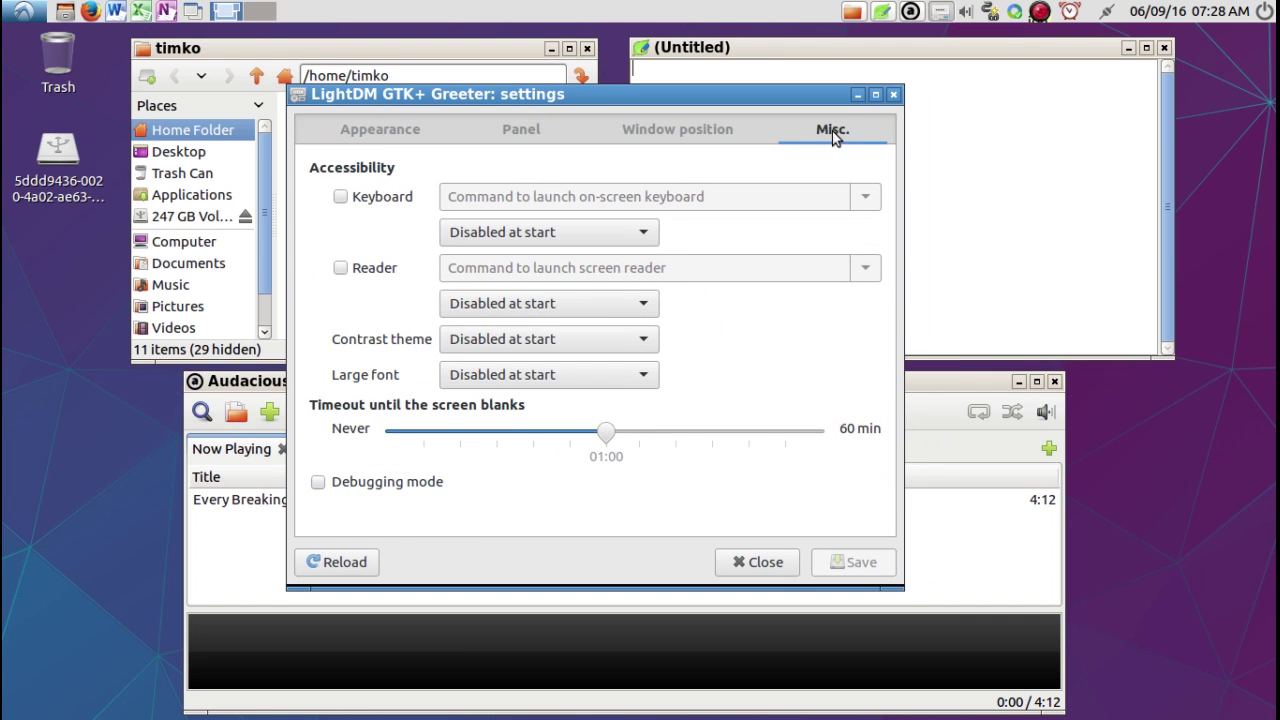
left_click(650, 137)
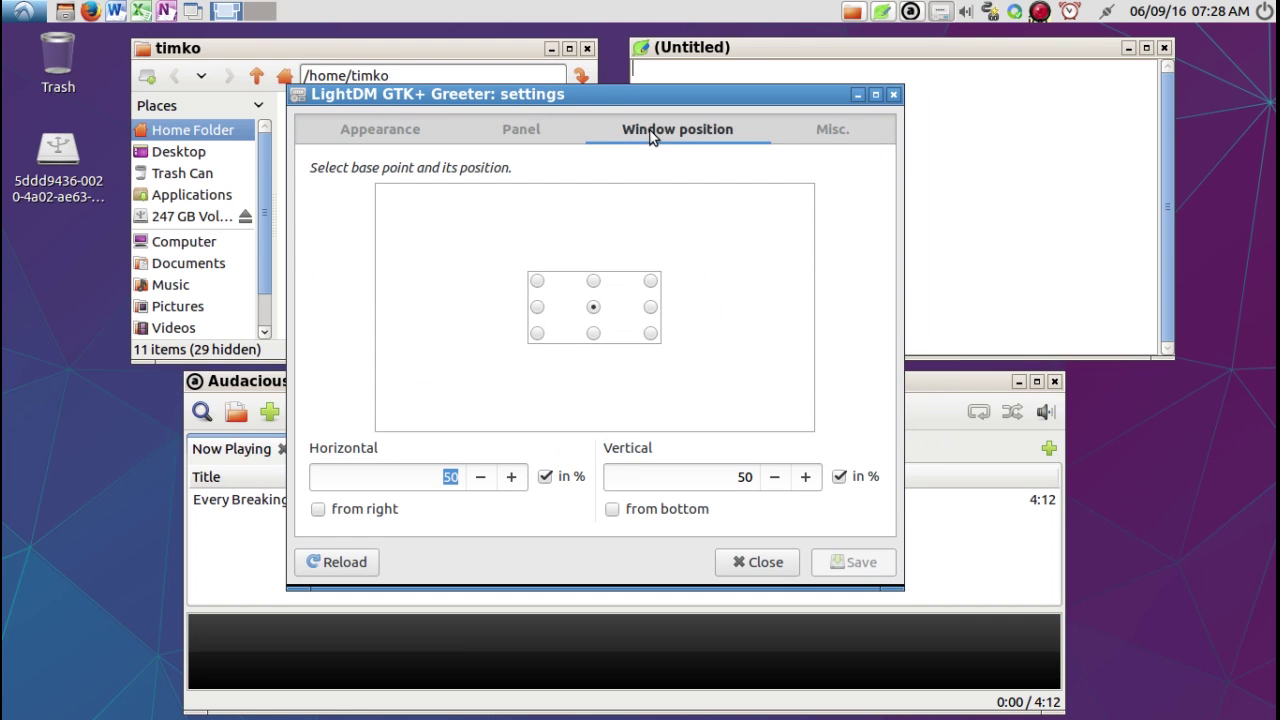
left_click(535, 312)
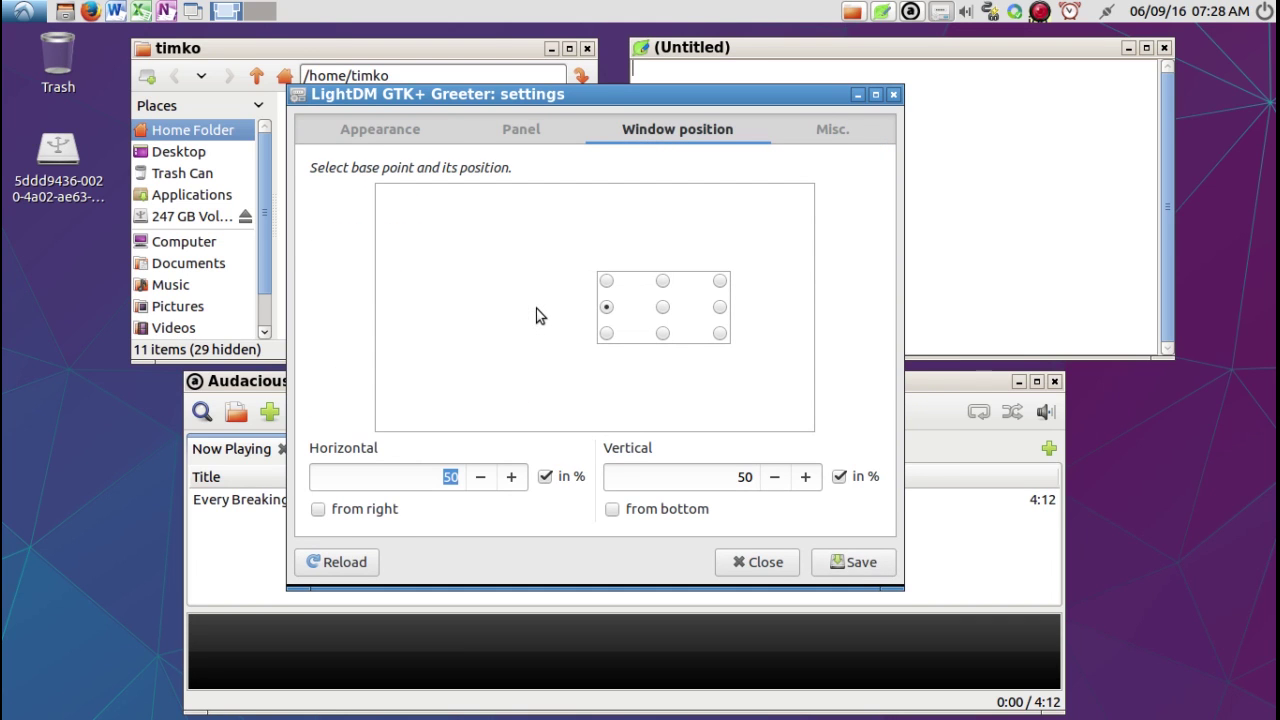
left_click(720, 307)
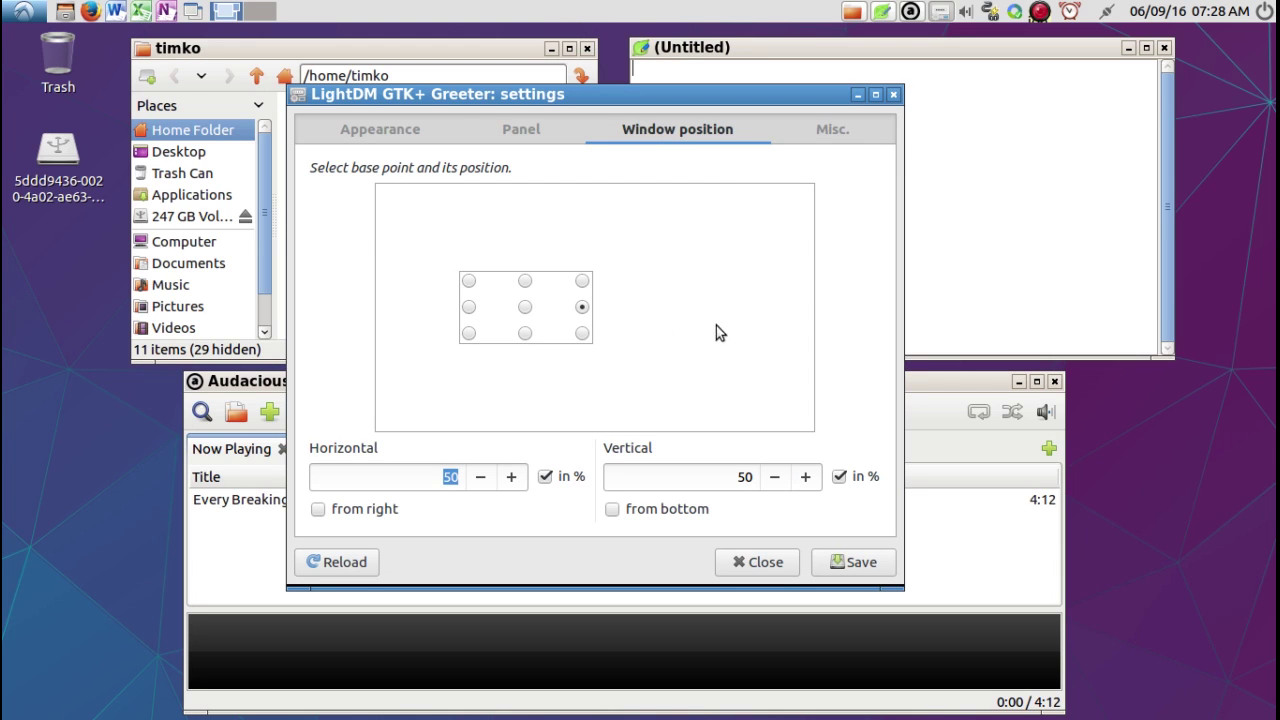
Inspect the Panel page's clock, indicators and indicator templates without changing them.
left_click(499, 137)
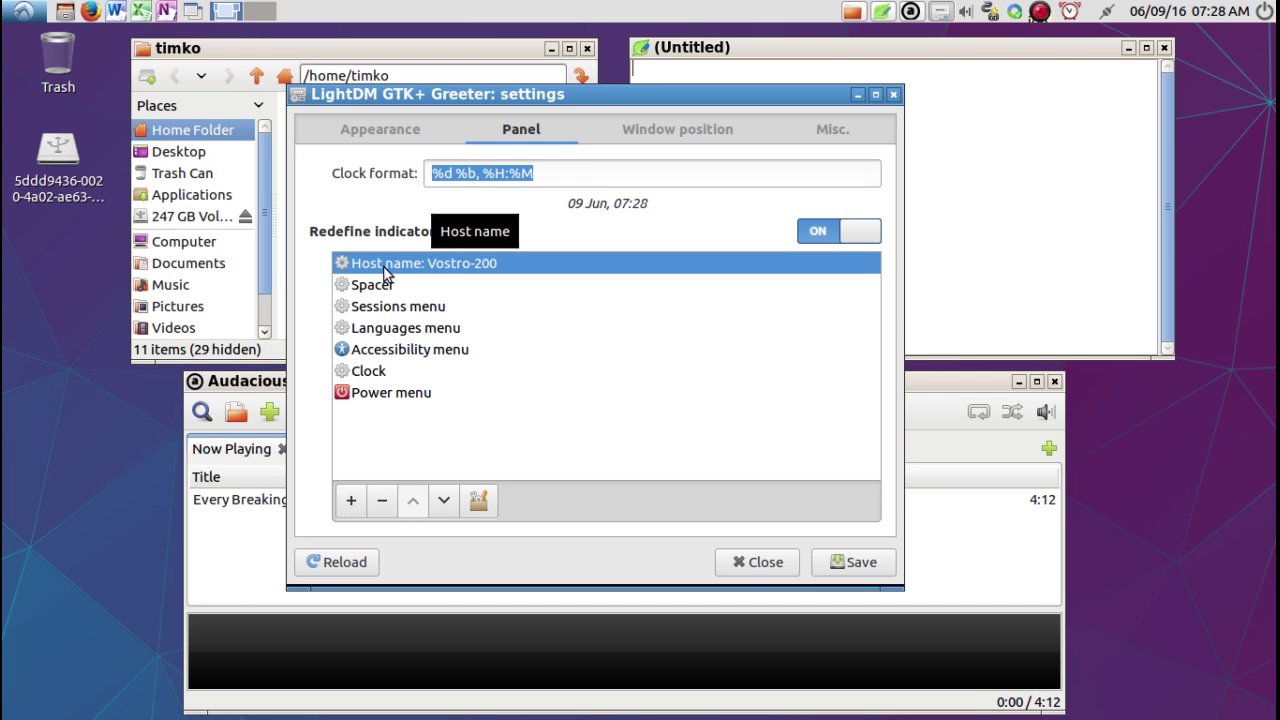
left_click(479, 500)
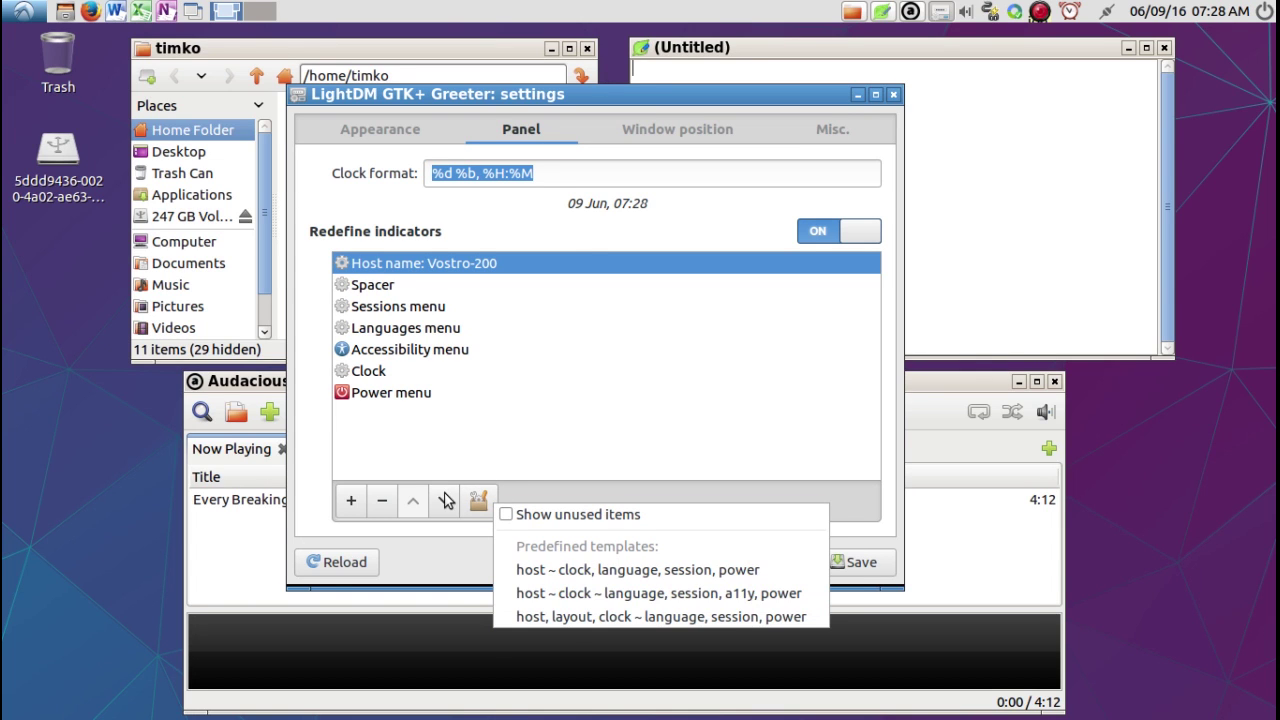
left_click(457, 451)
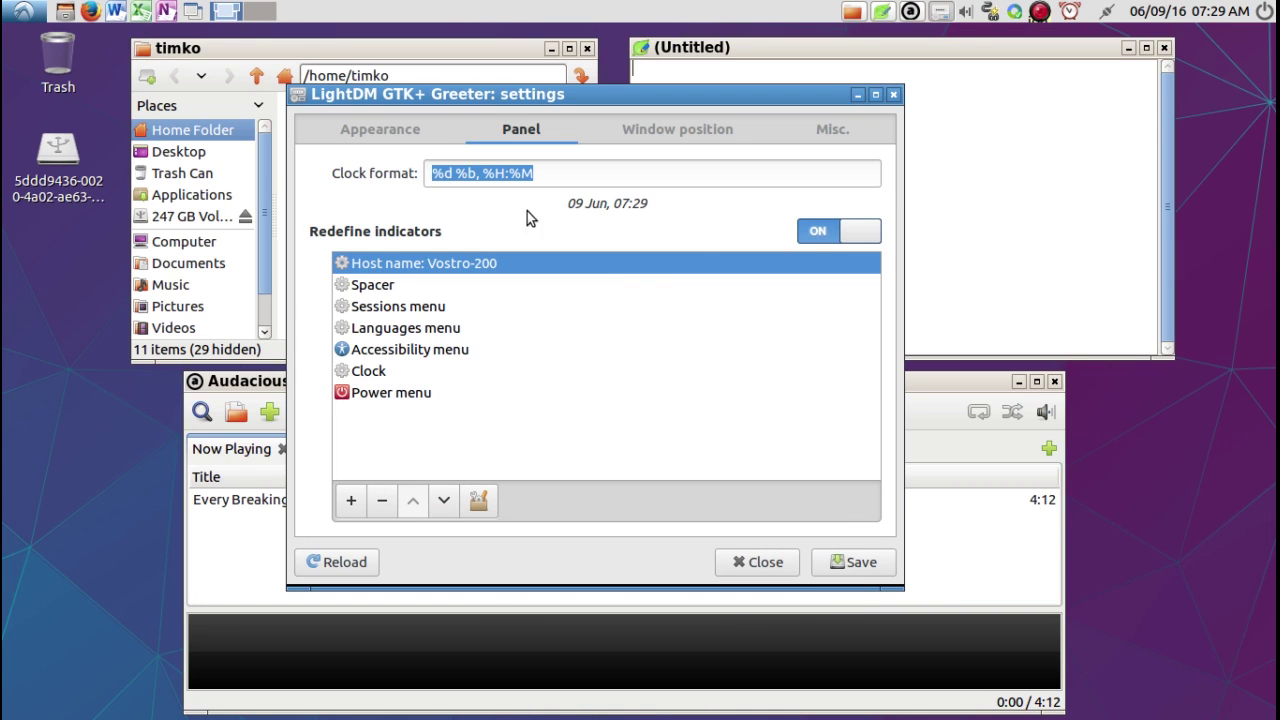
Set the login background to PurpleLXP.png from home/Wallpapers, then browse the 247 GB volume.
left_click(367, 132)
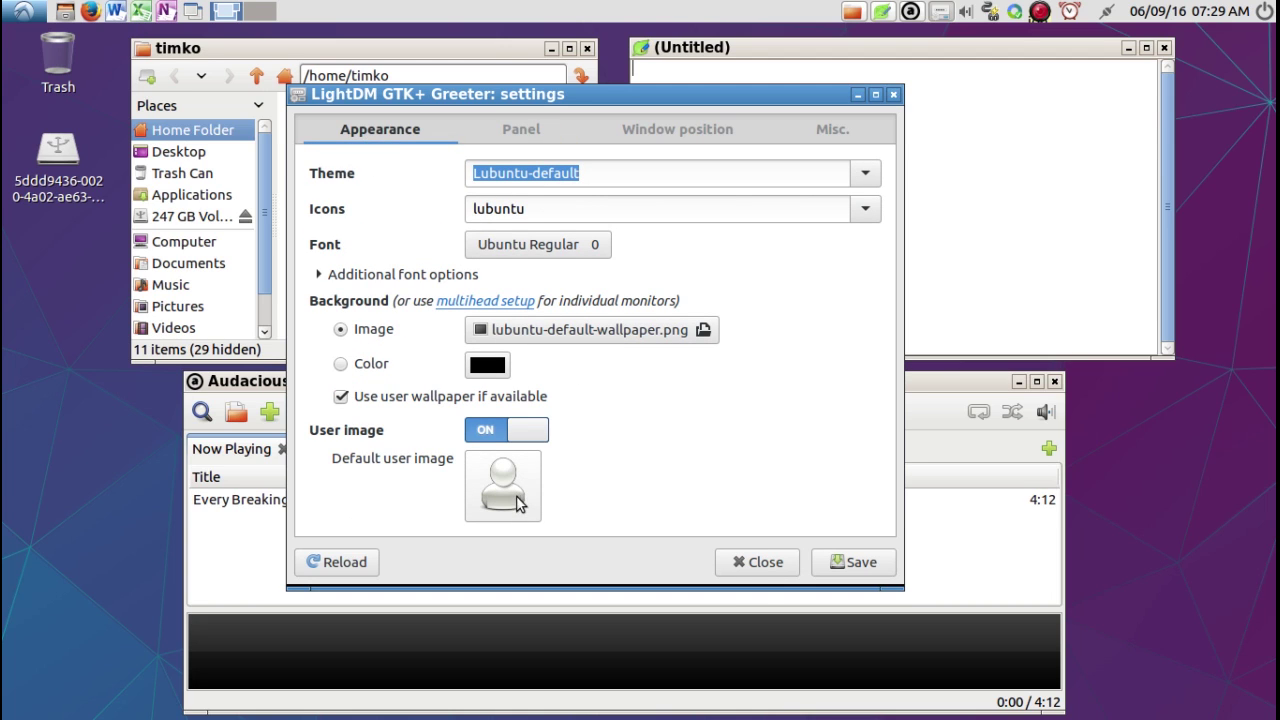
left_click(576, 336)
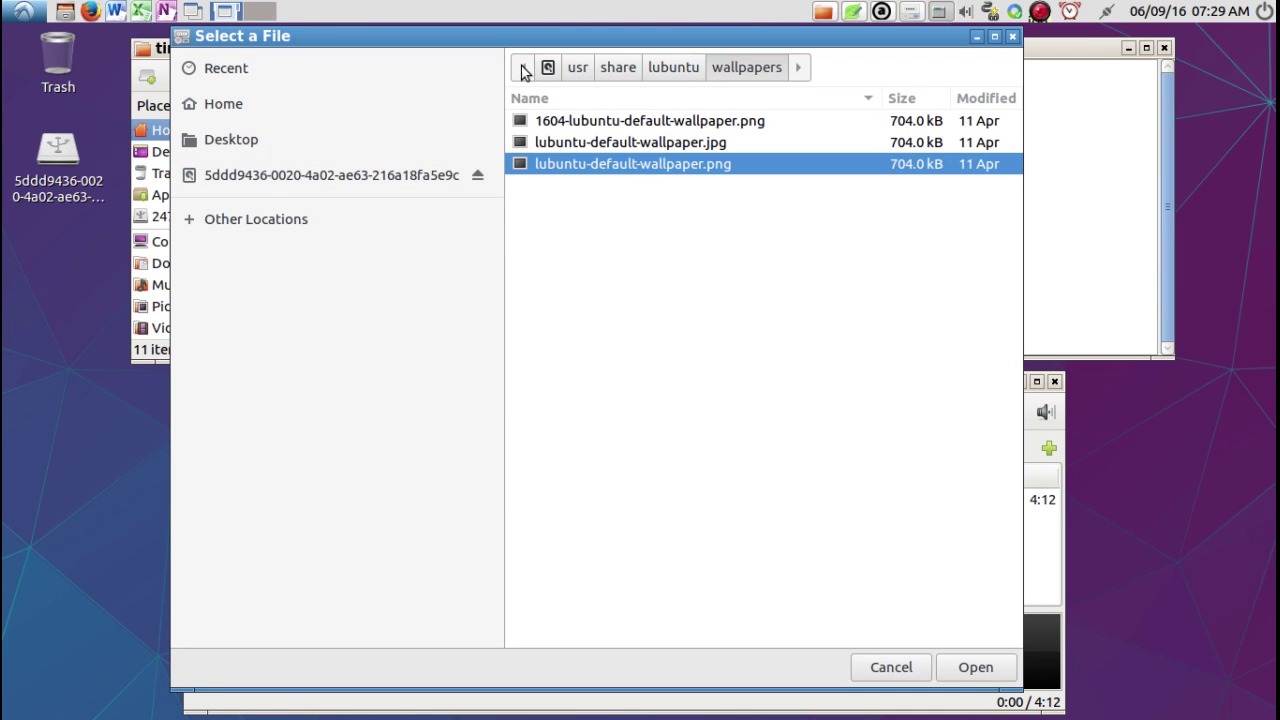
left_click(547, 67)
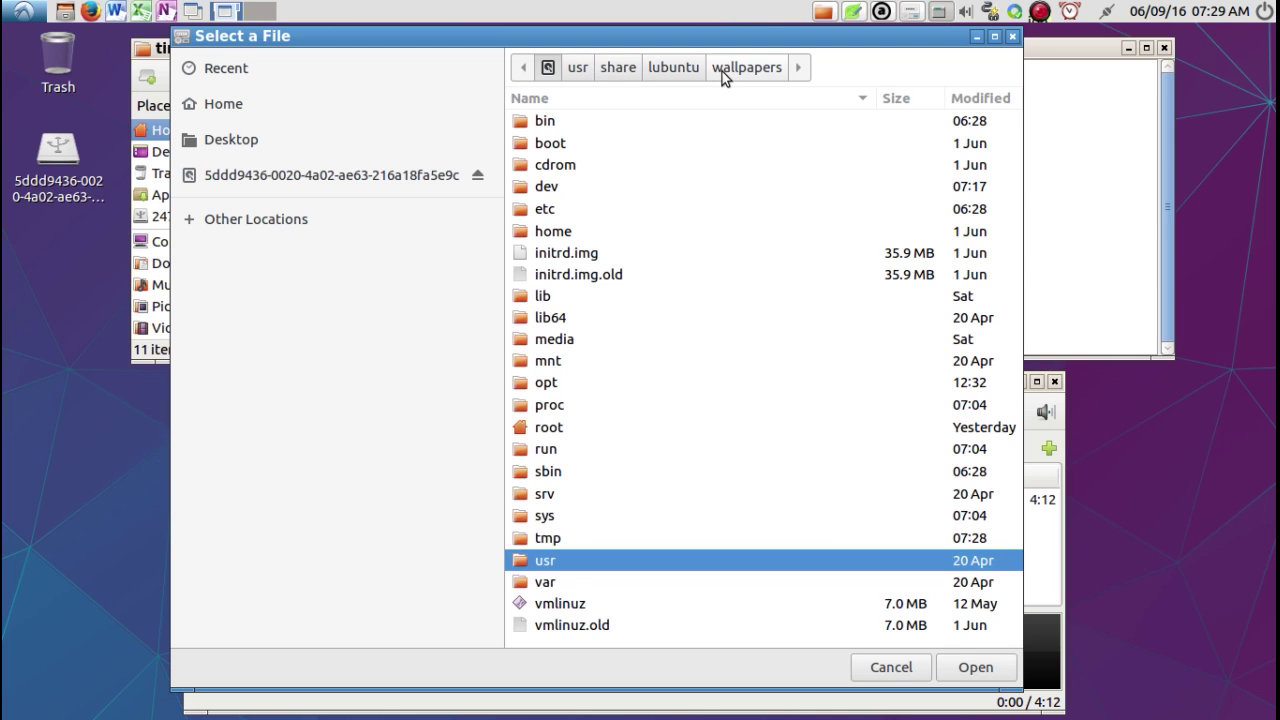
left_click(542, 238)
double_click(541, 233)
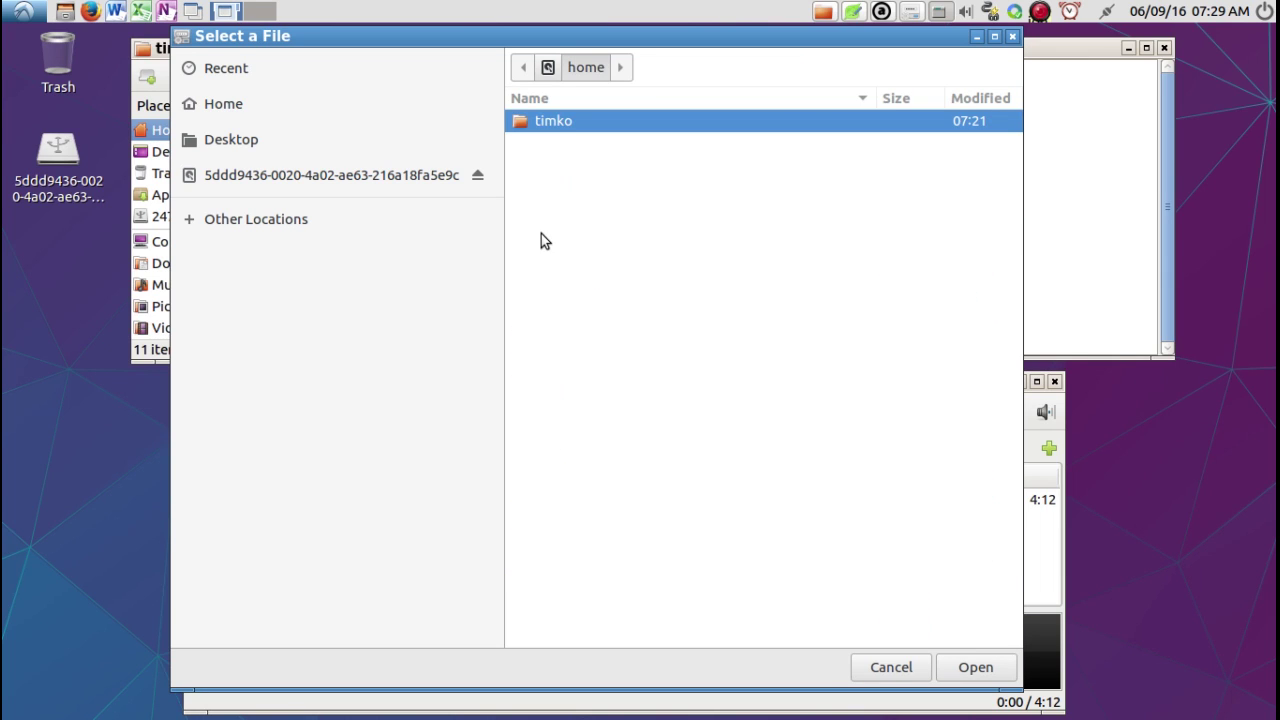
double_click(544, 120)
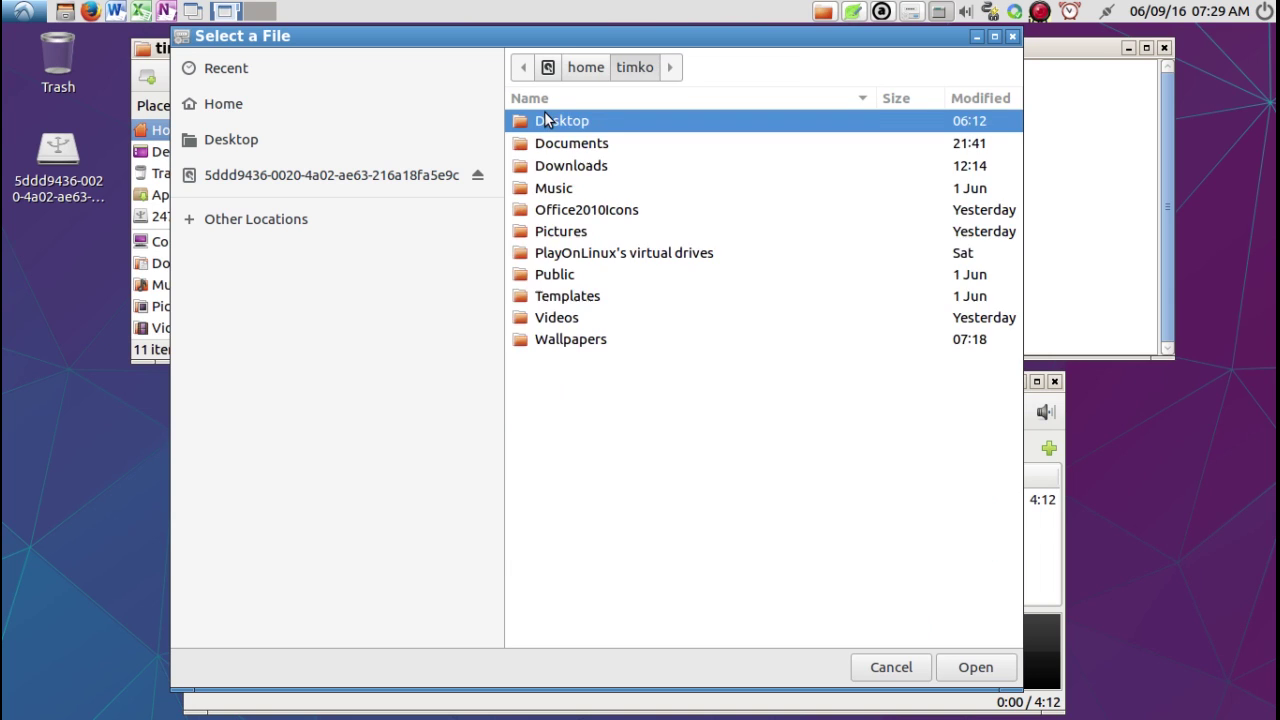
double_click(559, 340)
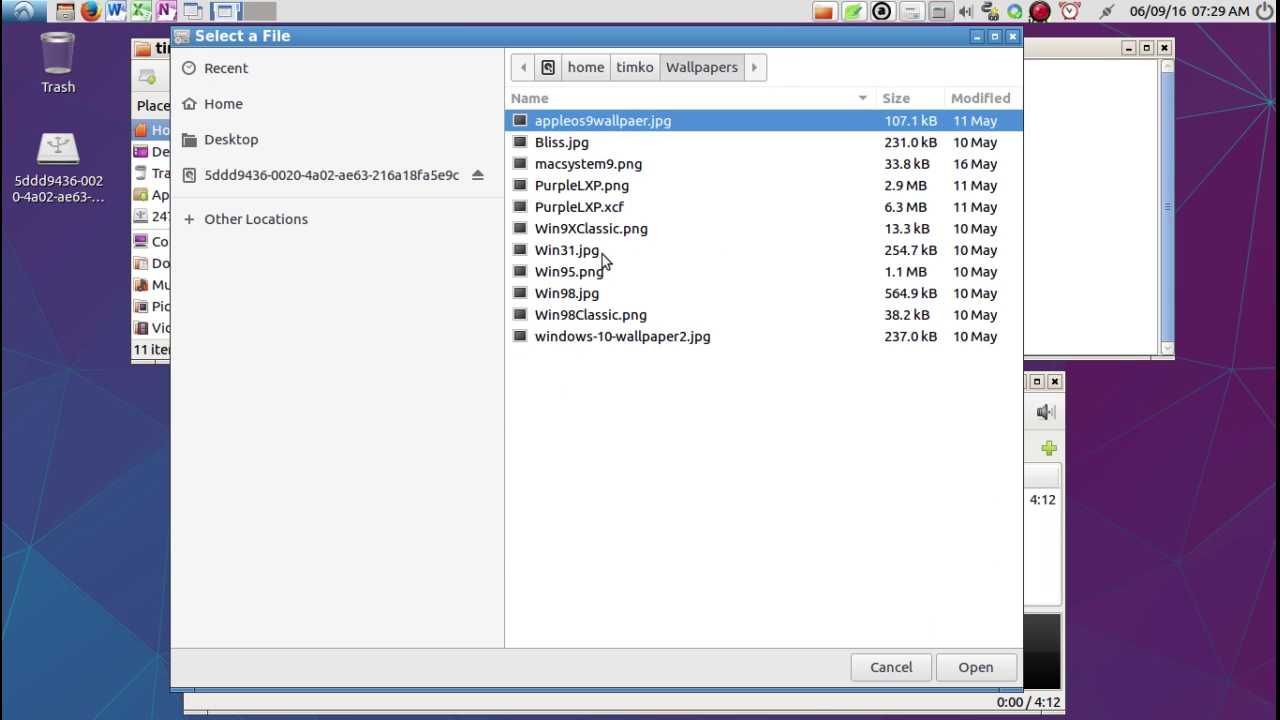
left_click(575, 188)
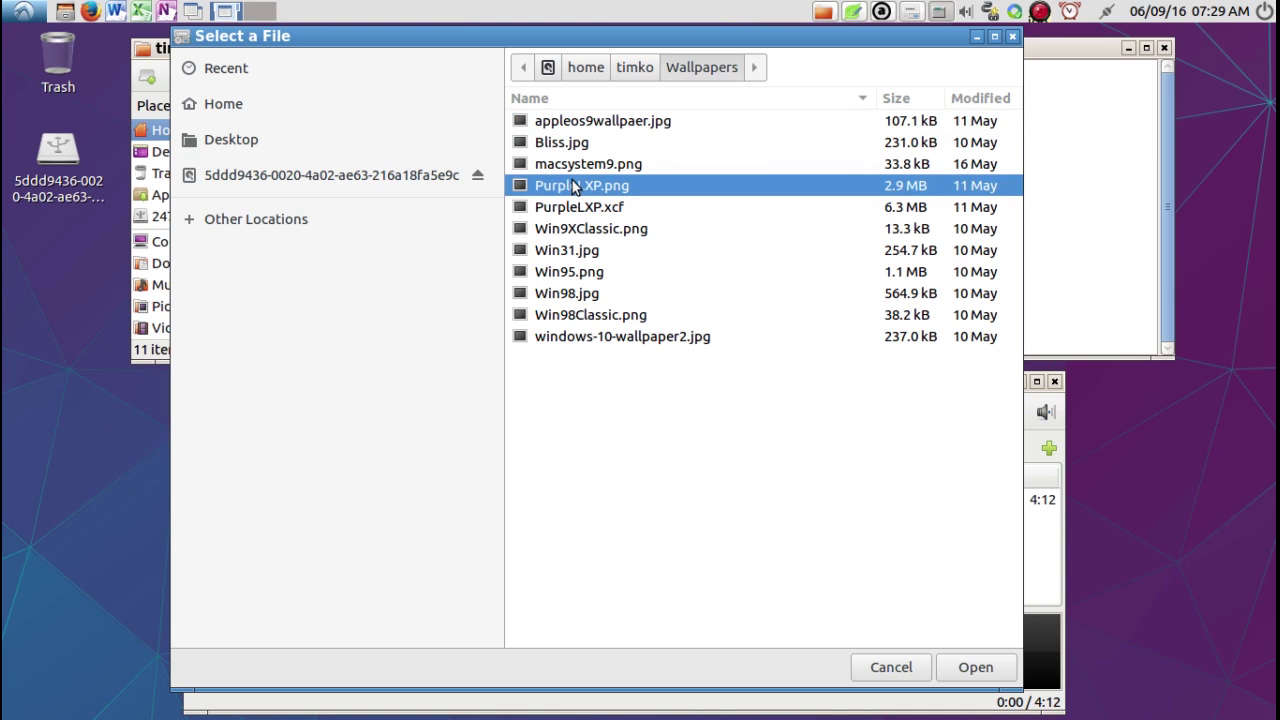
left_click(970, 667)
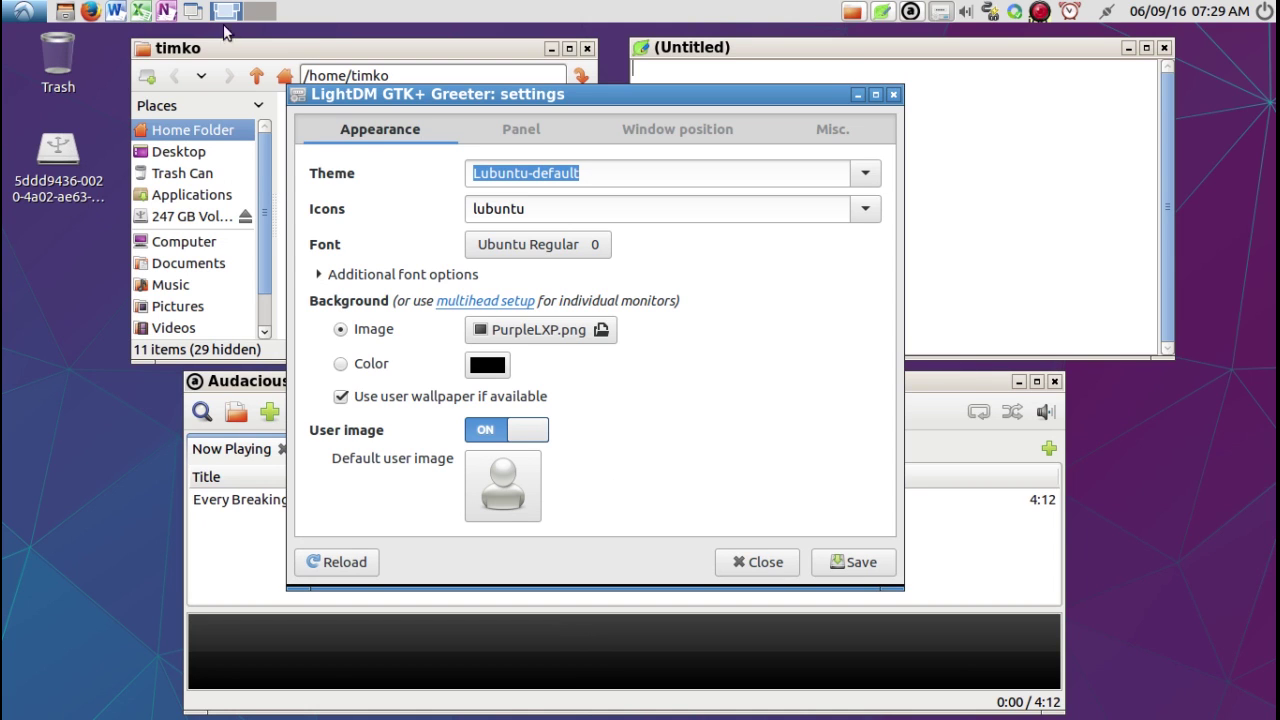
left_click(243, 50)
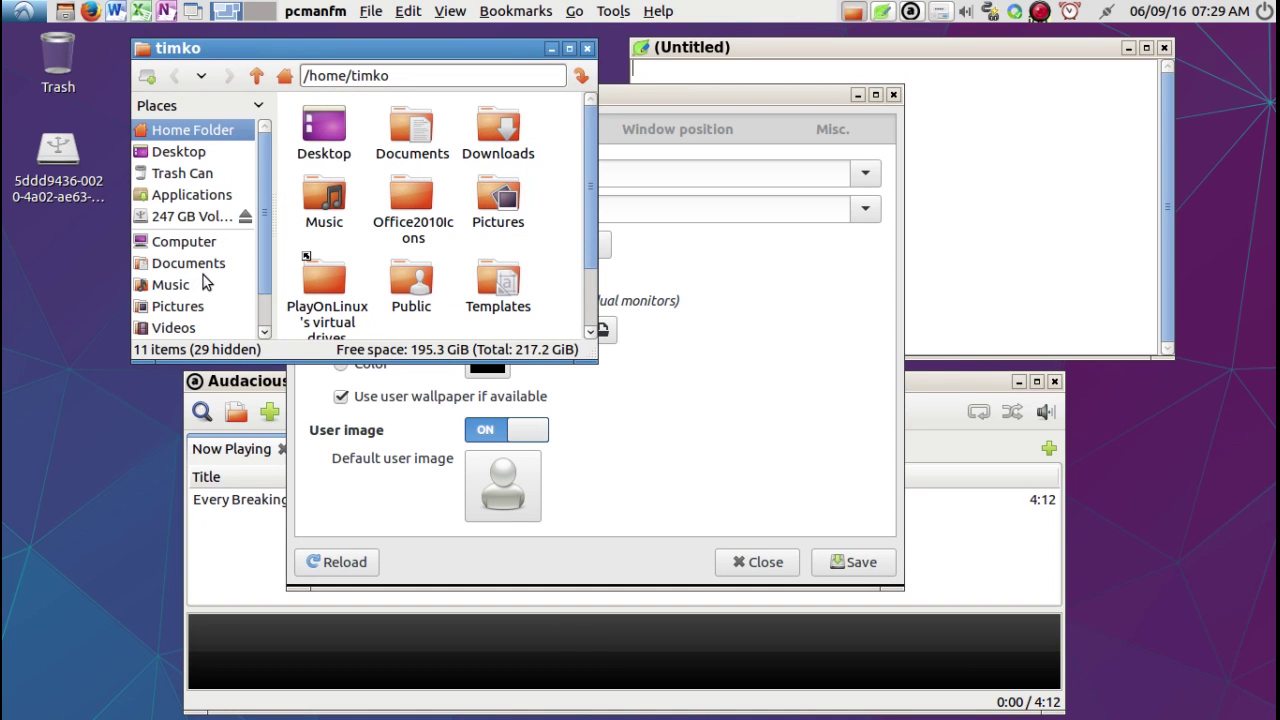
left_click(205, 216)
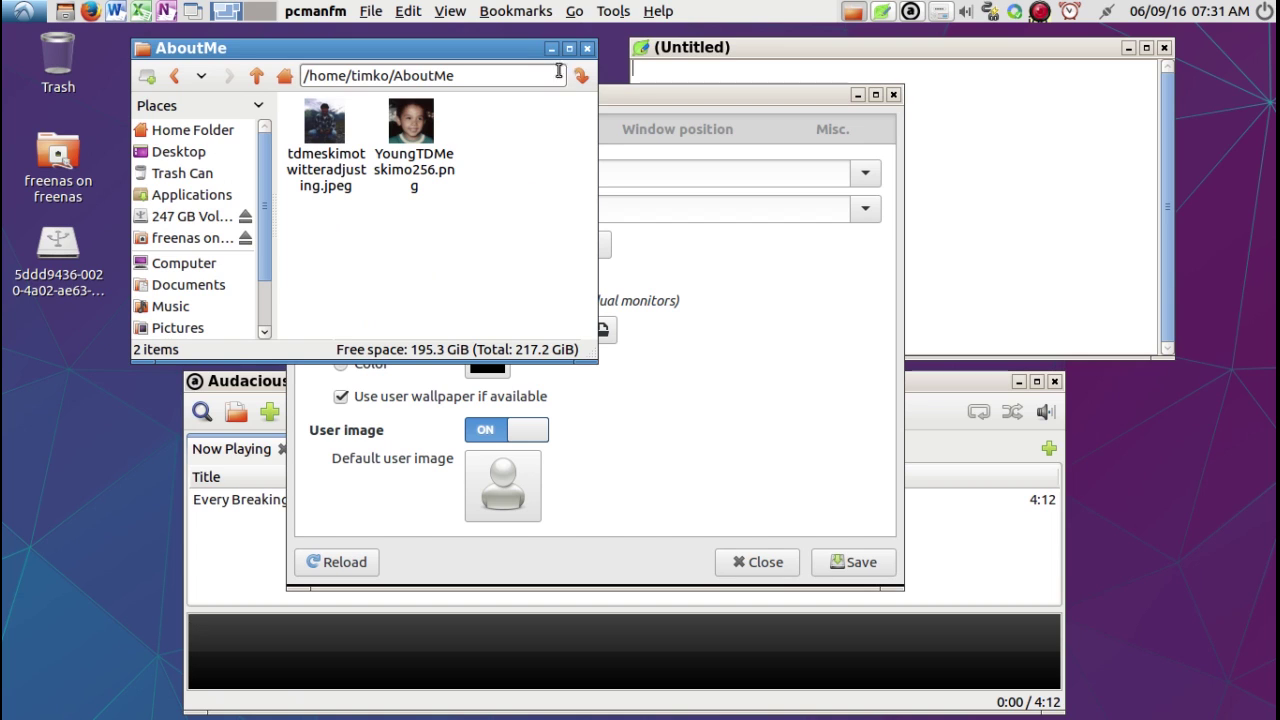
Set the default user image to the first photo in the AboutMe folder.
left_click(587, 48)
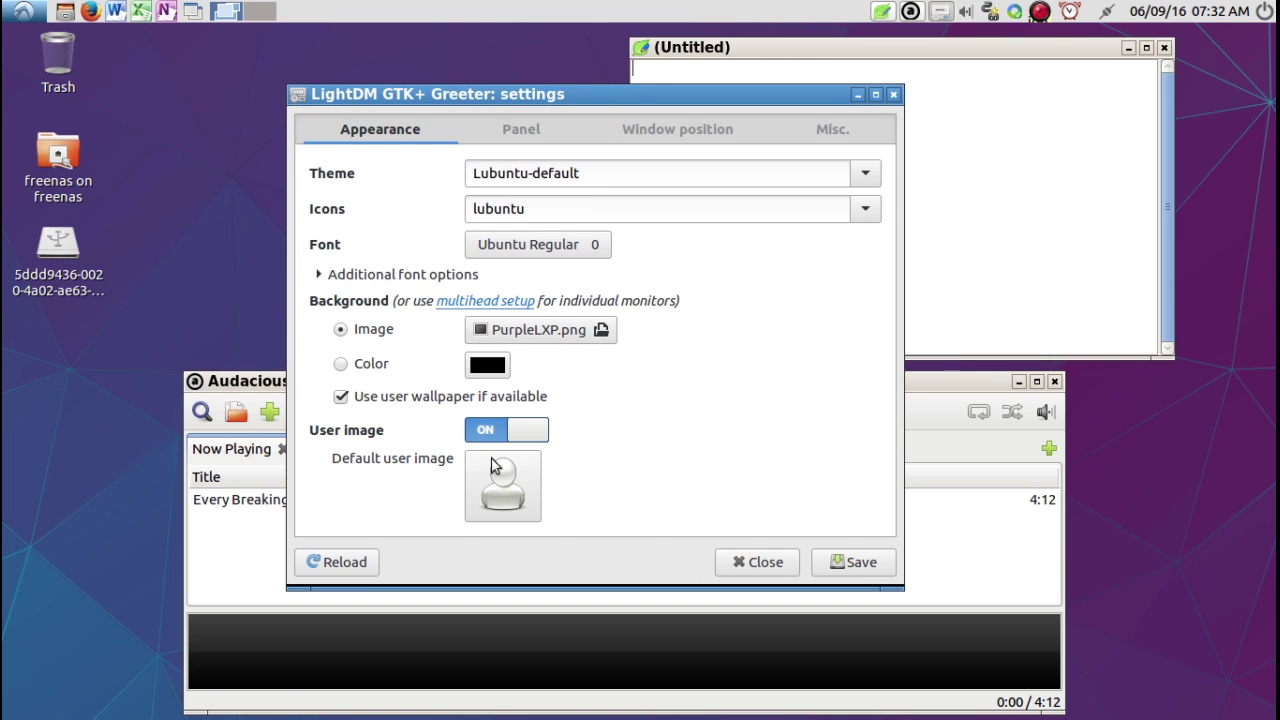
left_click(503, 485)
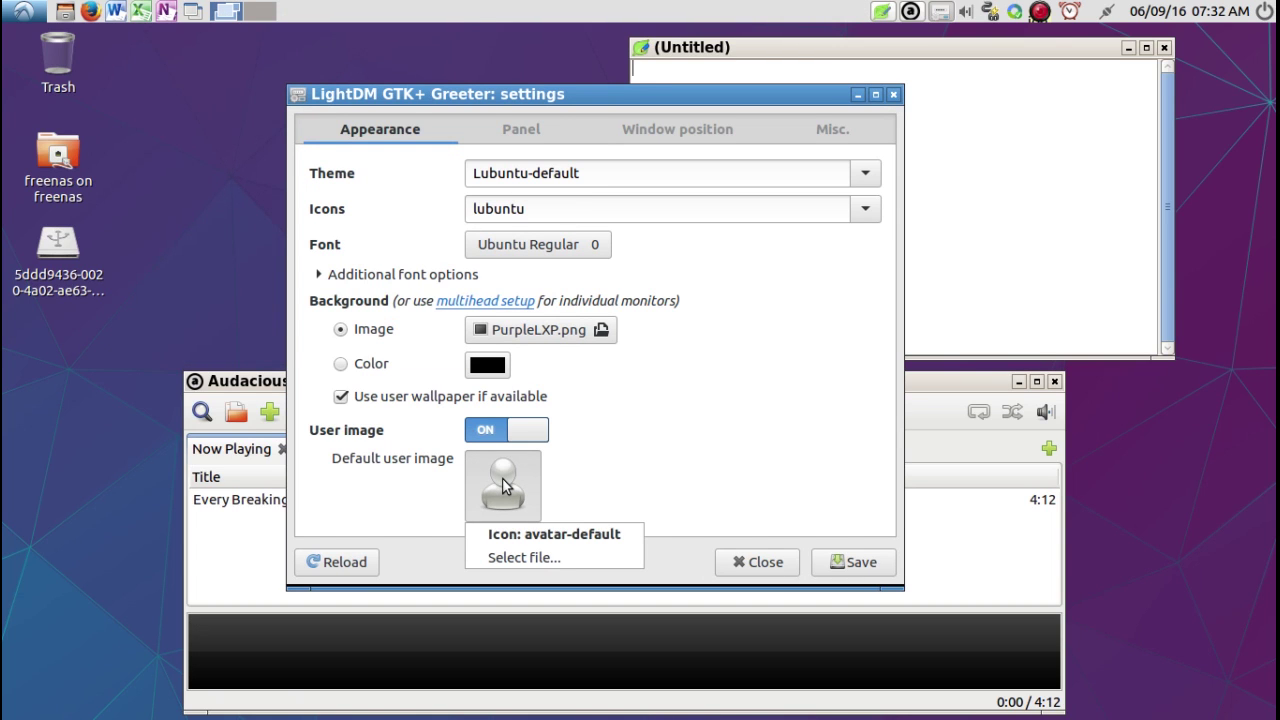
left_click(518, 557)
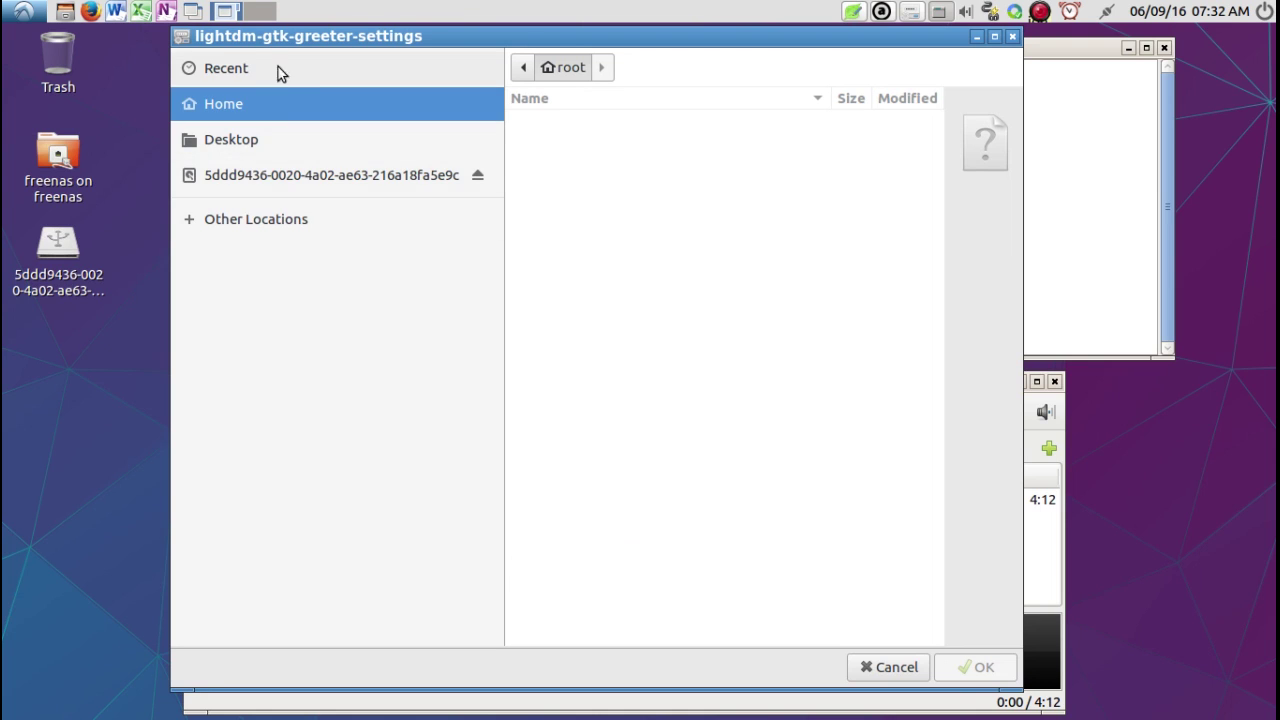
left_click(521, 68)
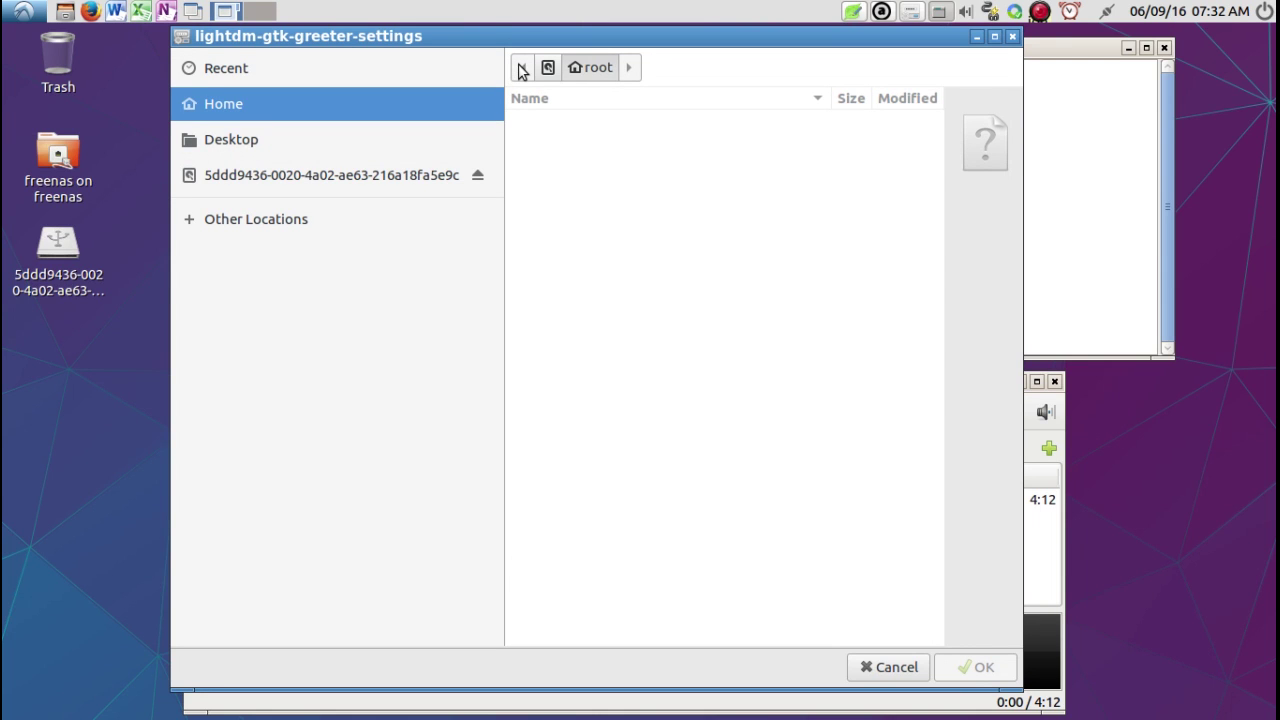
left_click(547, 68)
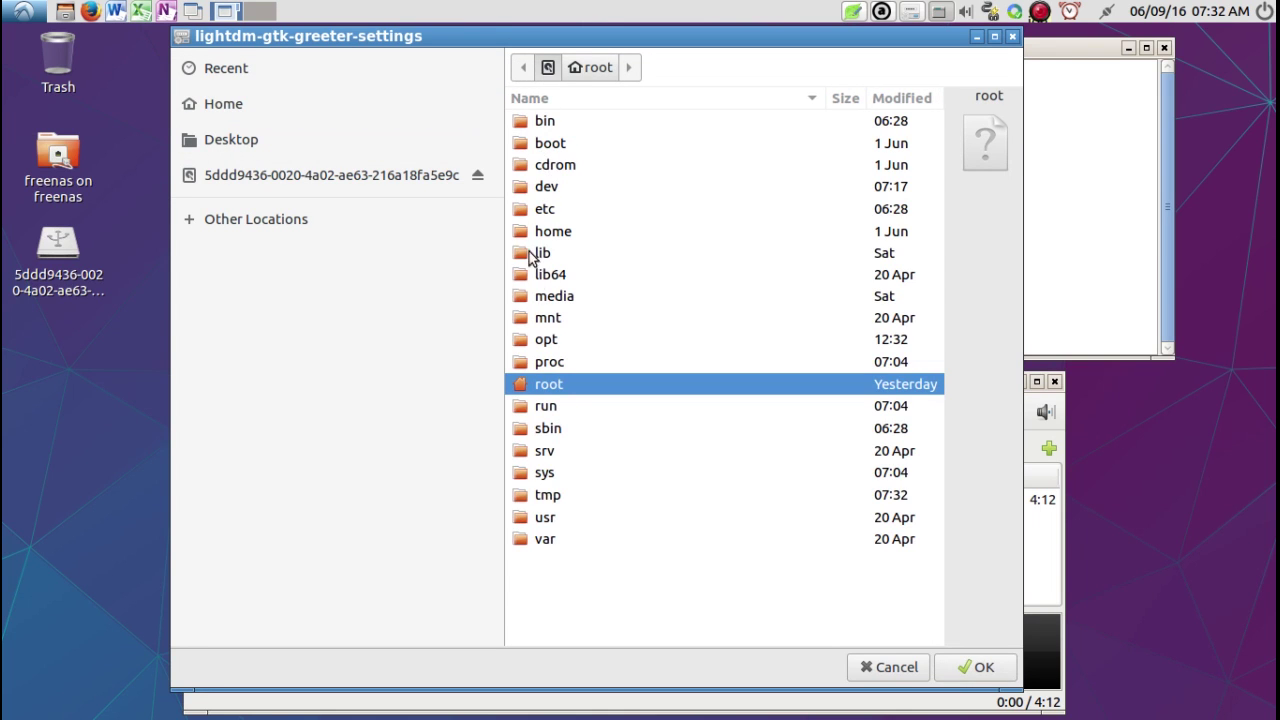
double_click(552, 231)
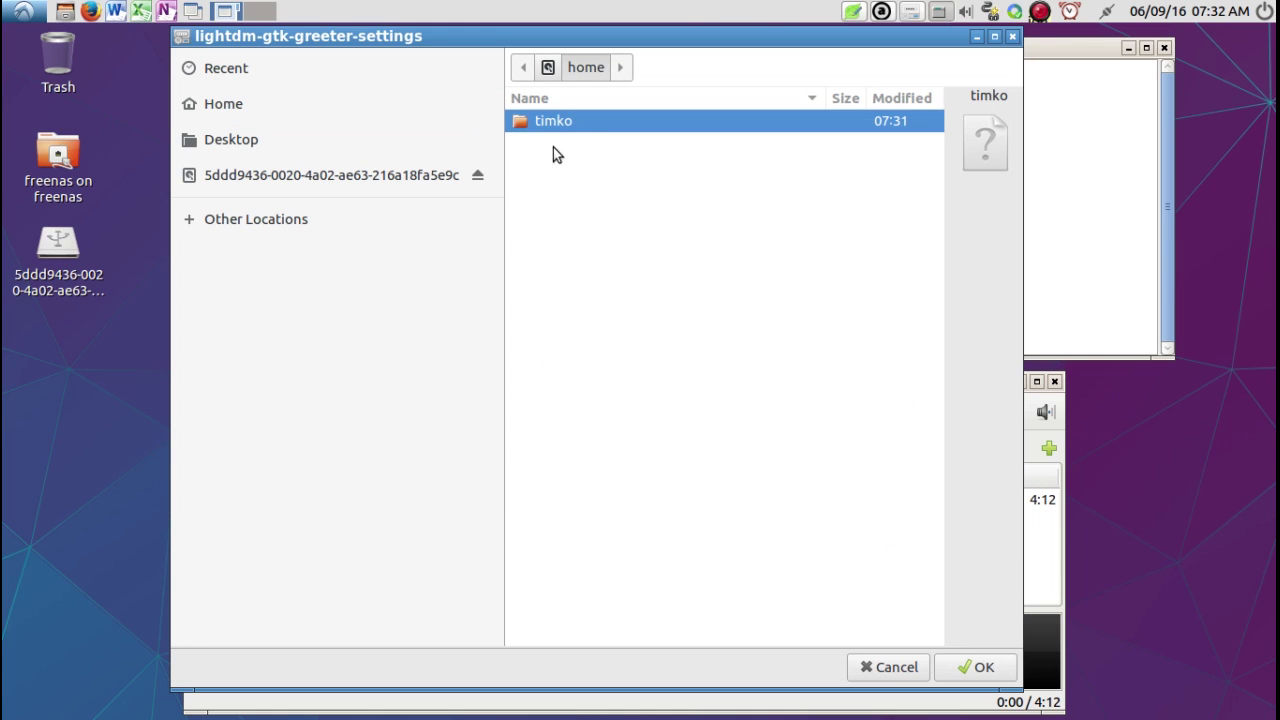
double_click(552, 121)
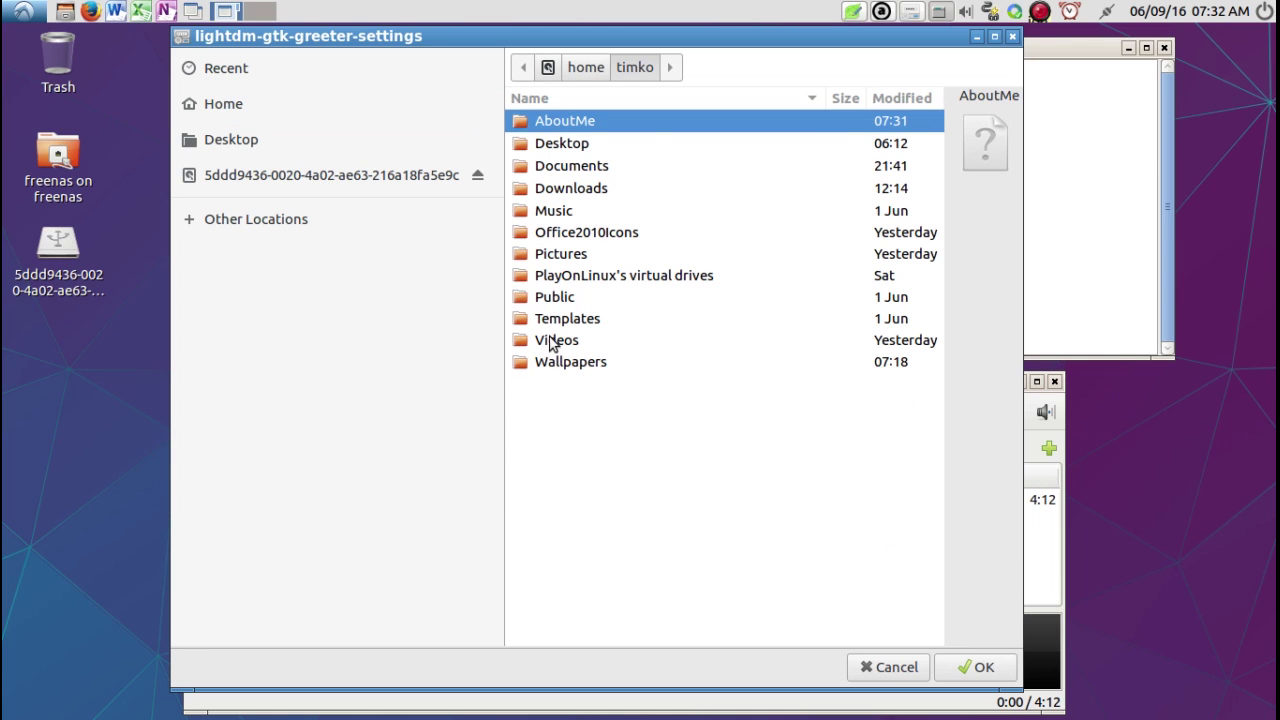
double_click(557, 122)
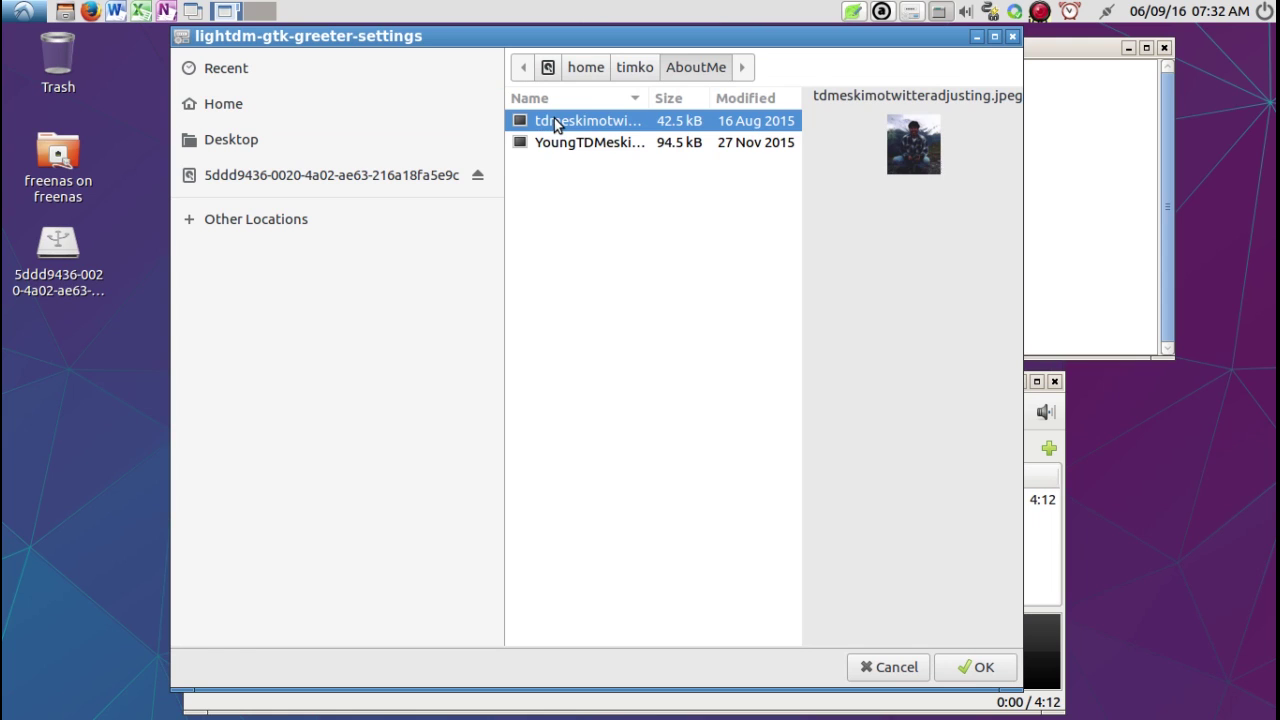
left_click(552, 142)
left_click(554, 121)
left_click(970, 666)
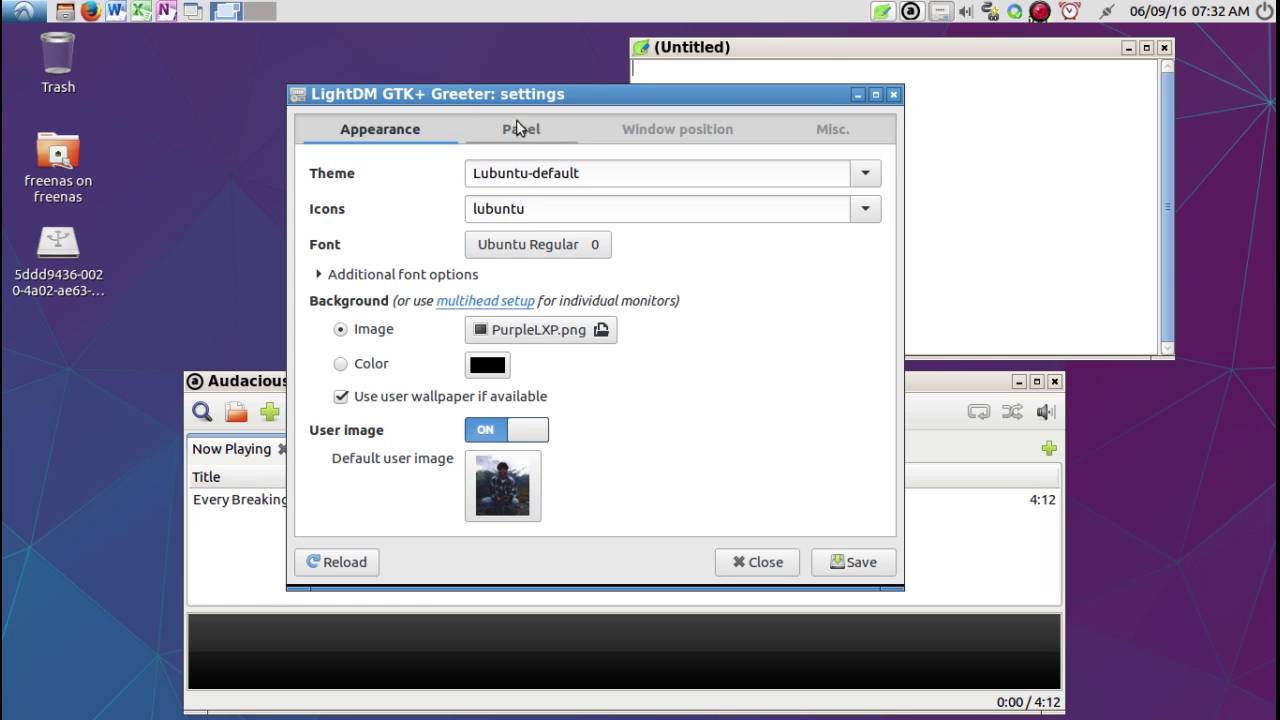
Save and close the LightDM GTK+ Greeter settings.
left_click(851, 564)
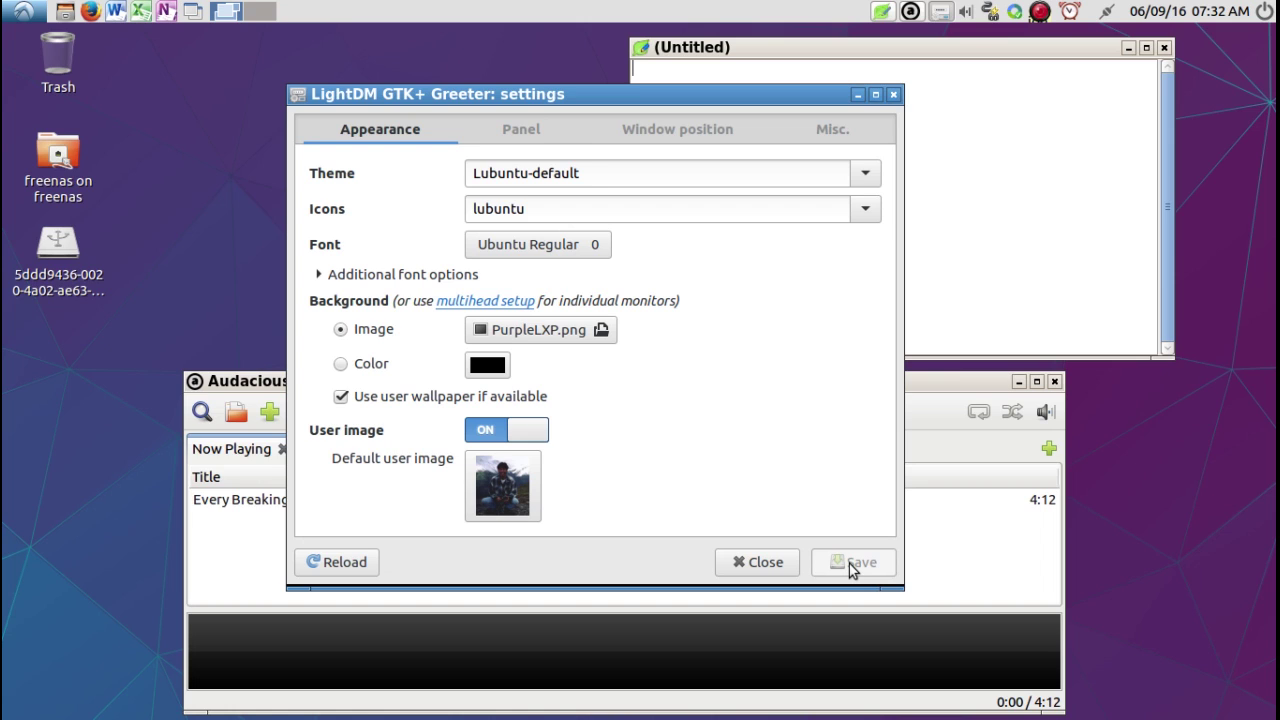
left_click(768, 561)
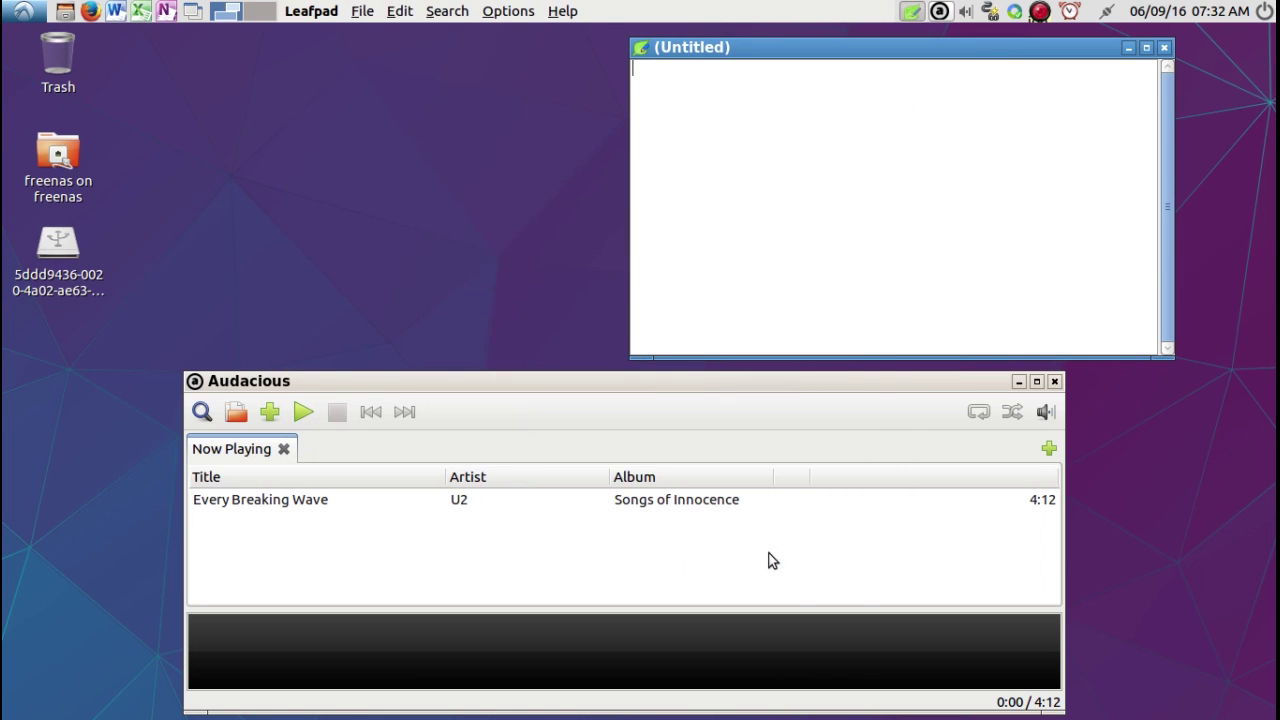
left_click(888, 379)
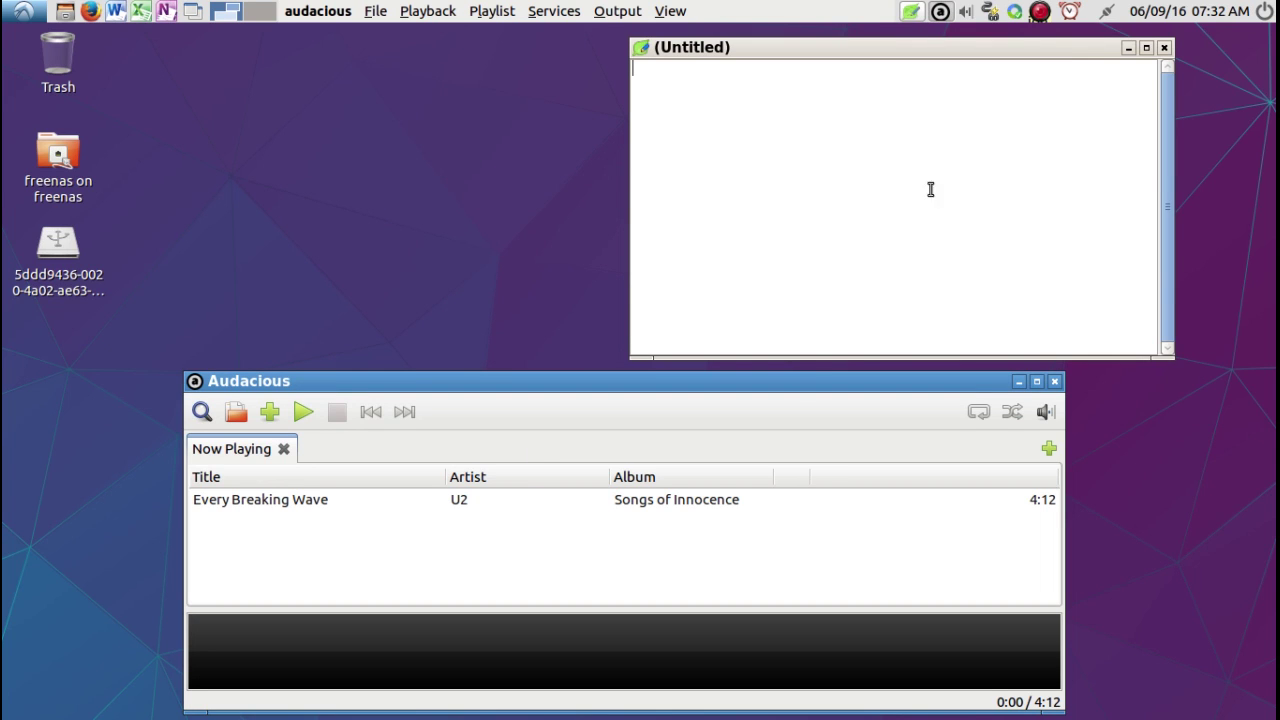
Close the Leafpad and Audacious windows and bring up the menu's Preferences list.
left_click(1163, 48)
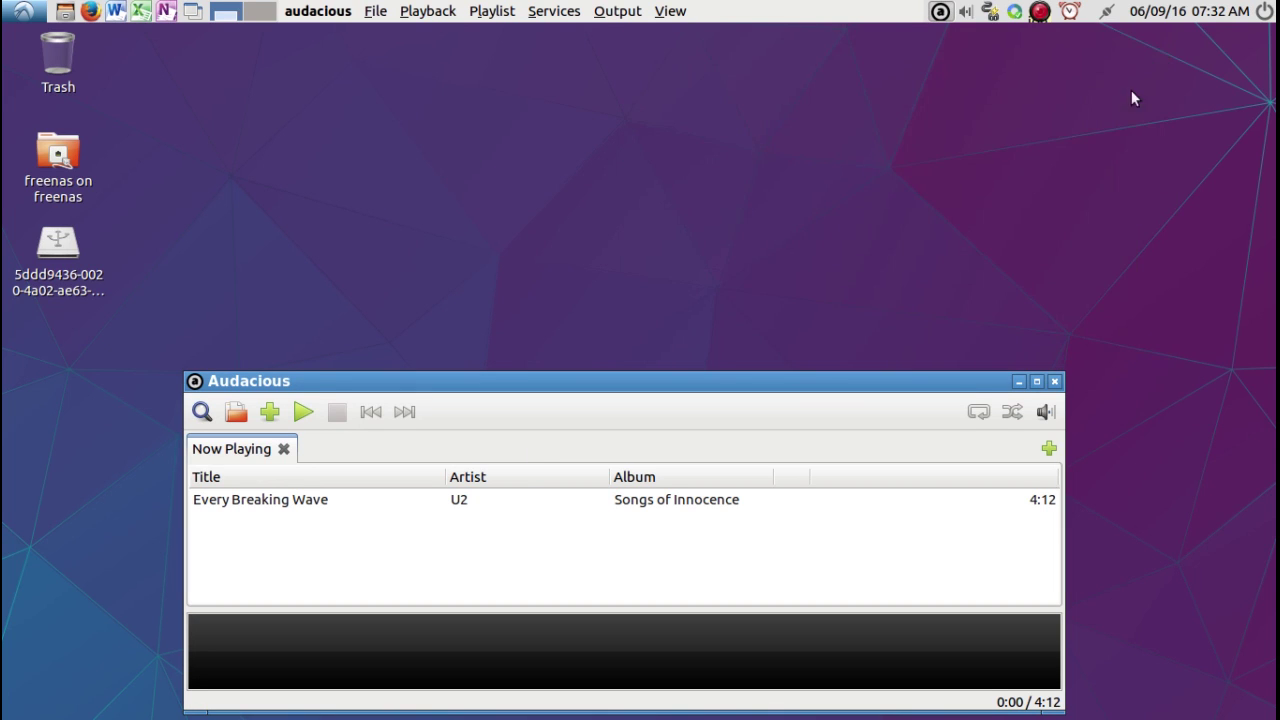
left_click(1054, 381)
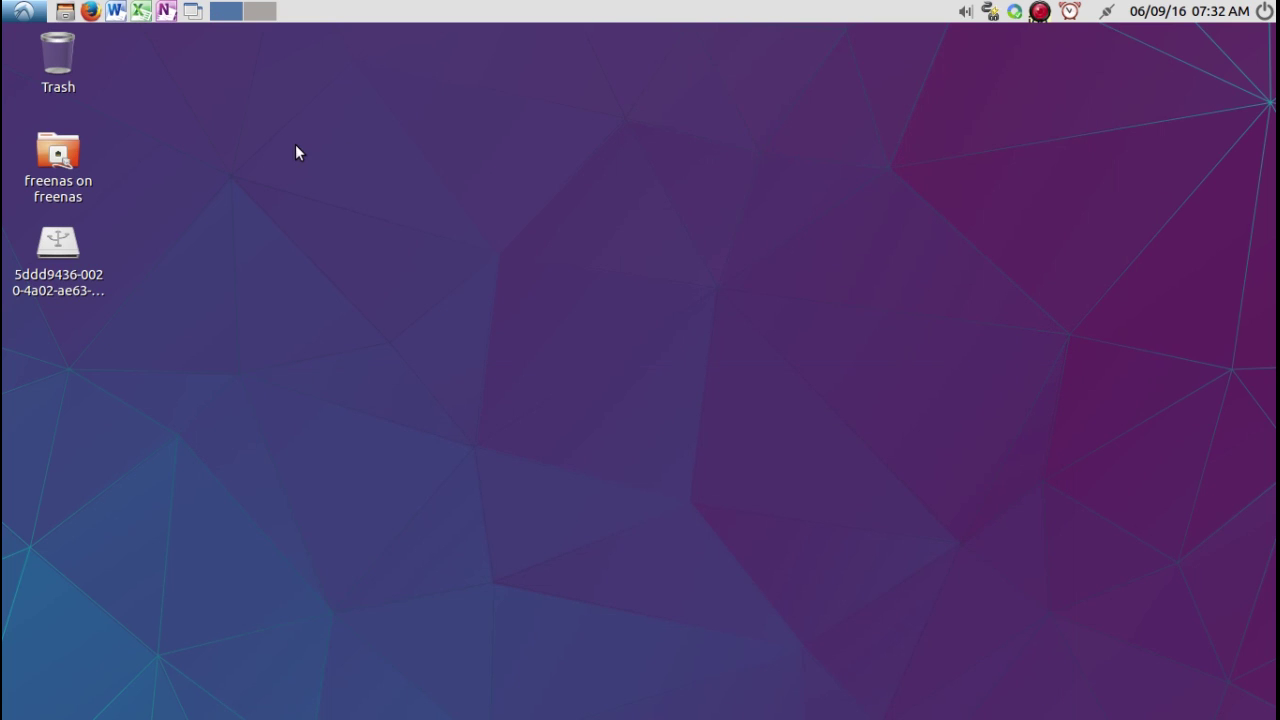
left_click(20, 14)
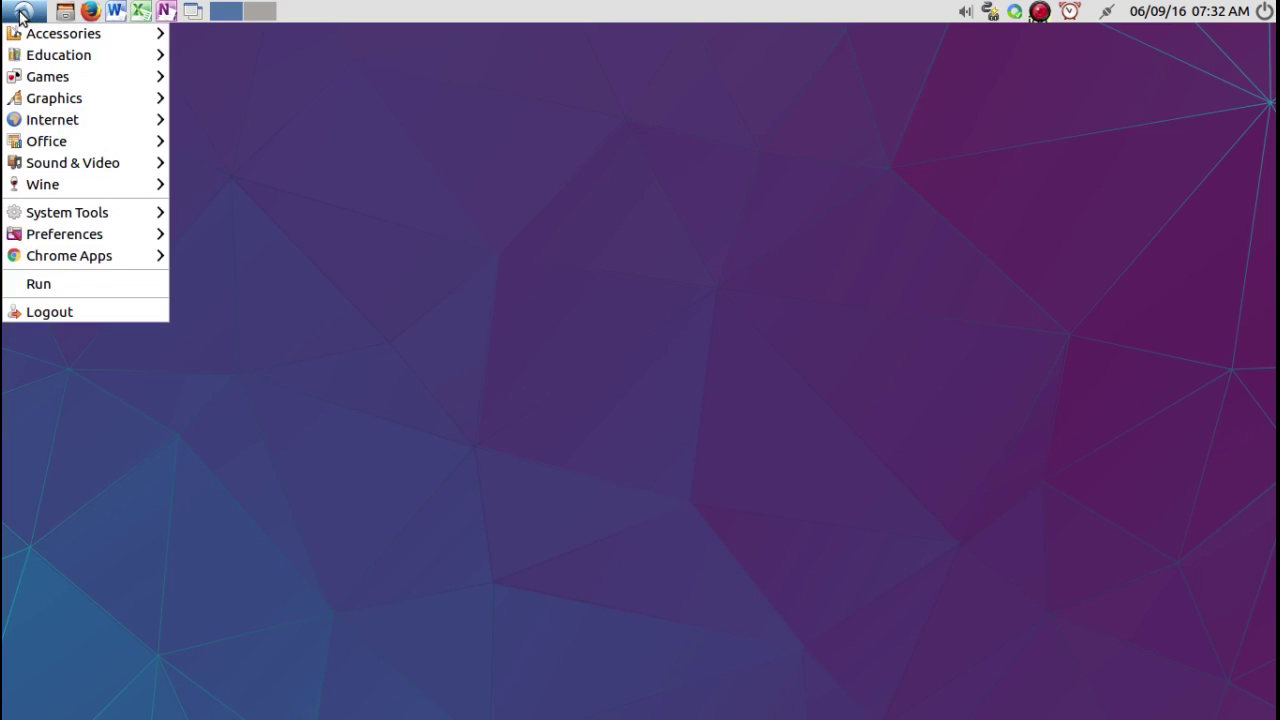
mouse_move(60, 238)
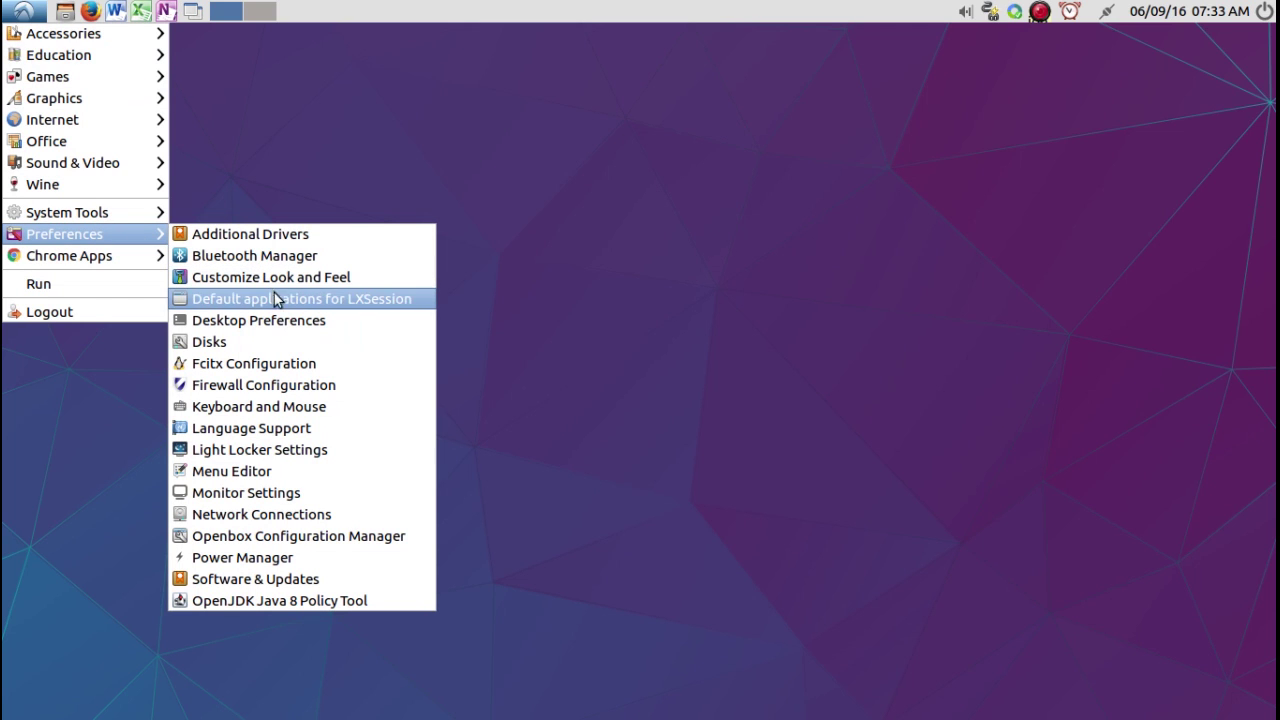
Review Monitor Settings at 1360x768, cancel unchanged, and show the System Tools list.
left_click(325, 493)
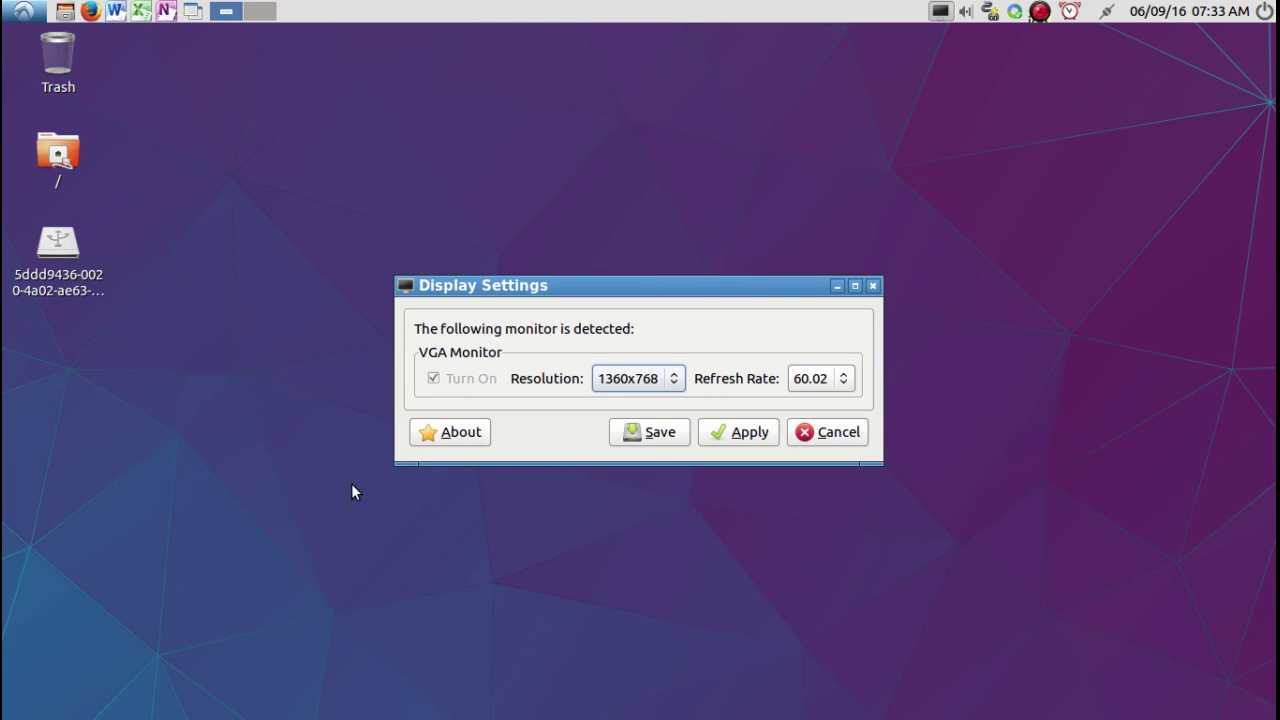
left_click(673, 380)
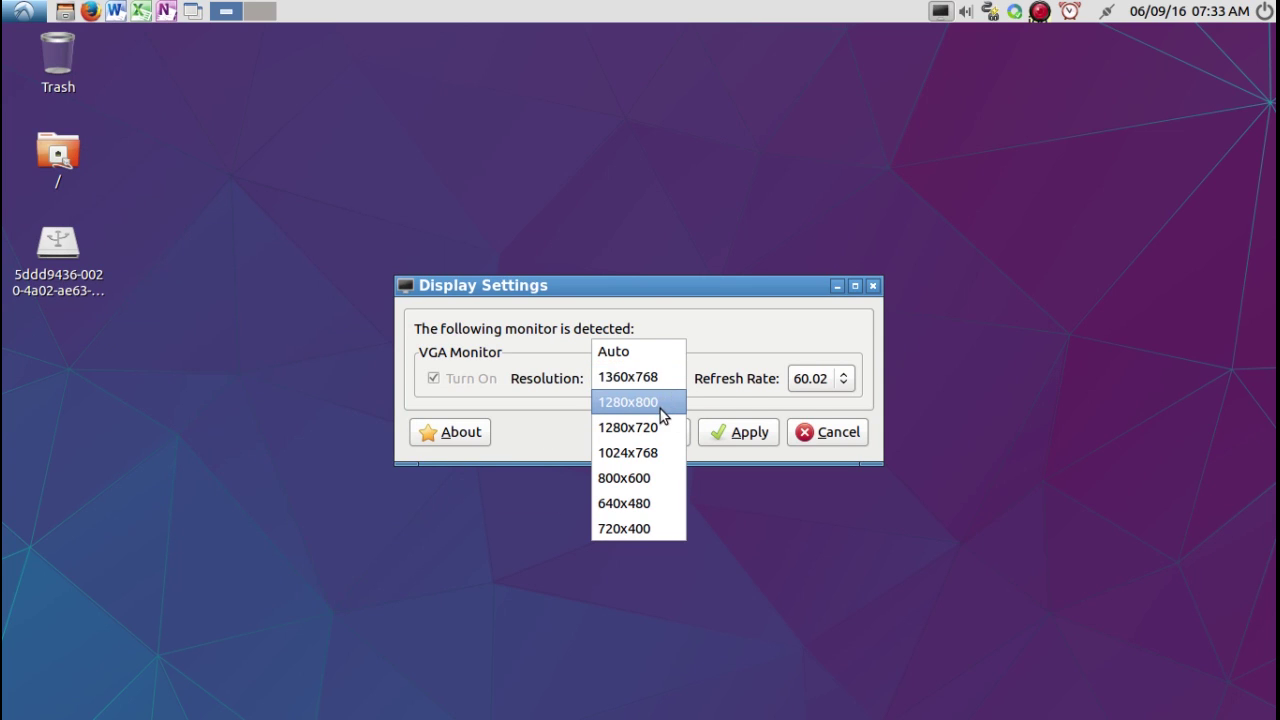
left_click(705, 300)
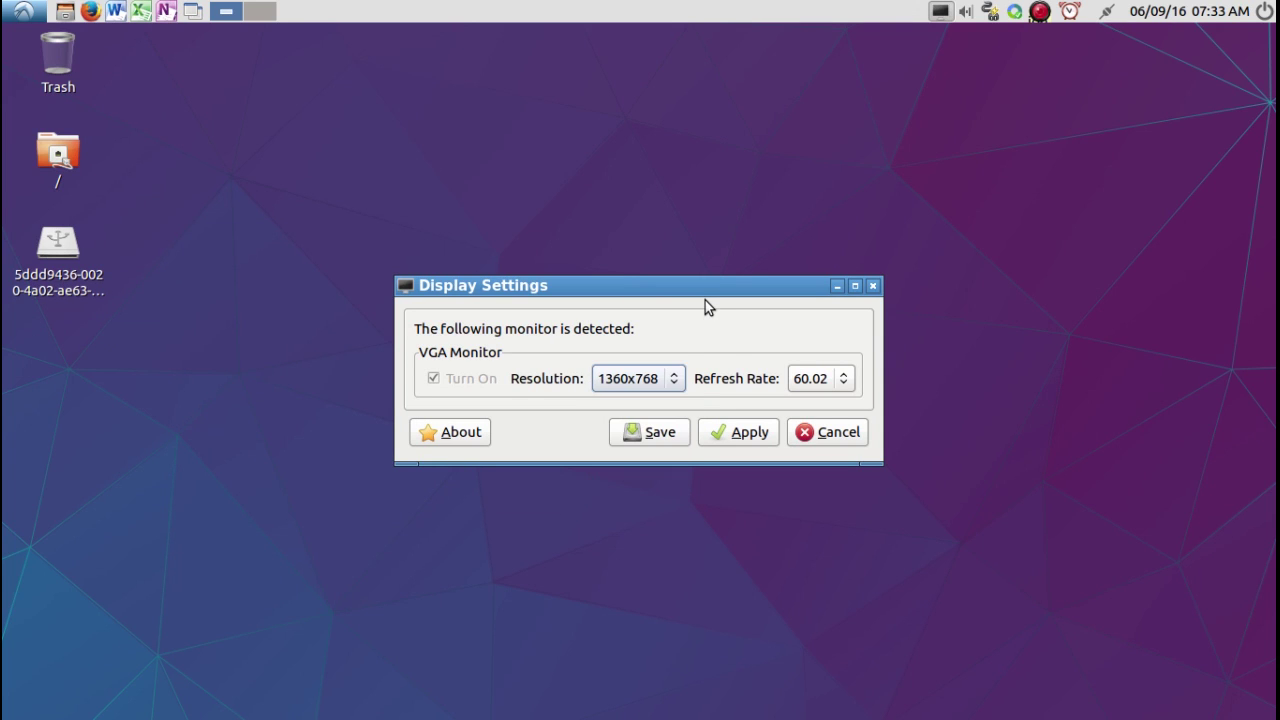
left_click(826, 433)
left_click(22, 11)
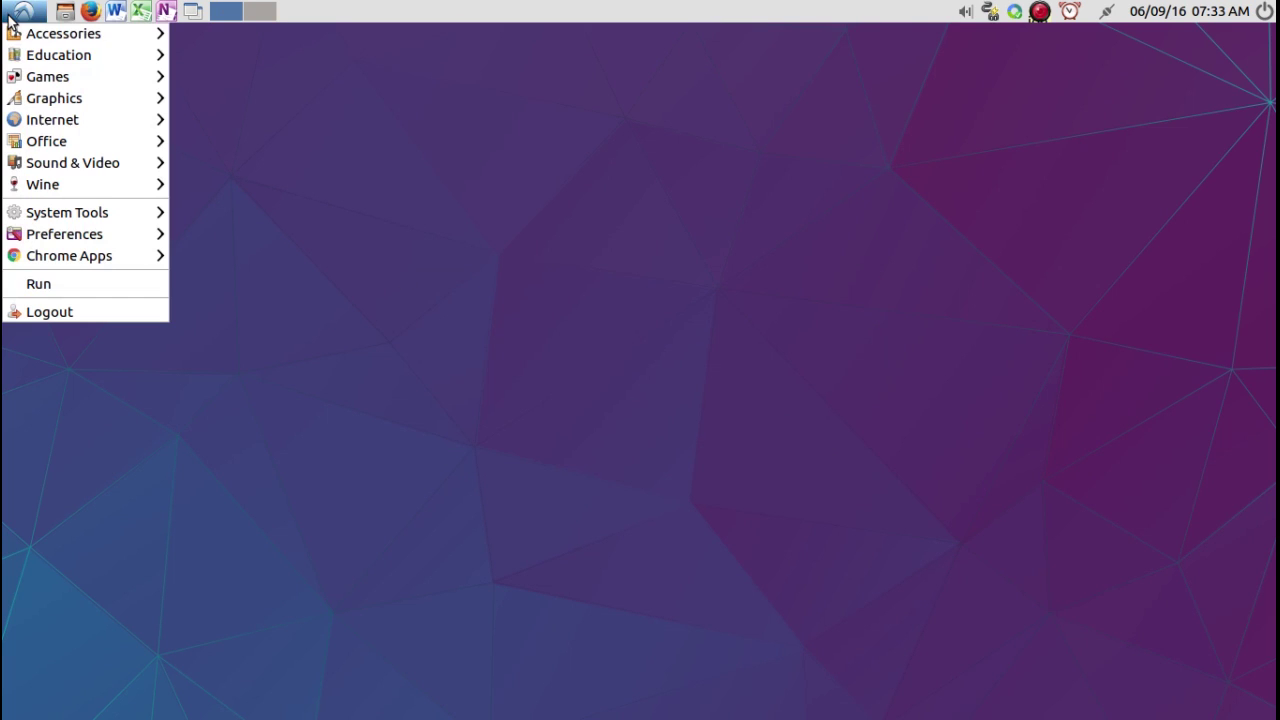
mouse_move(104, 220)
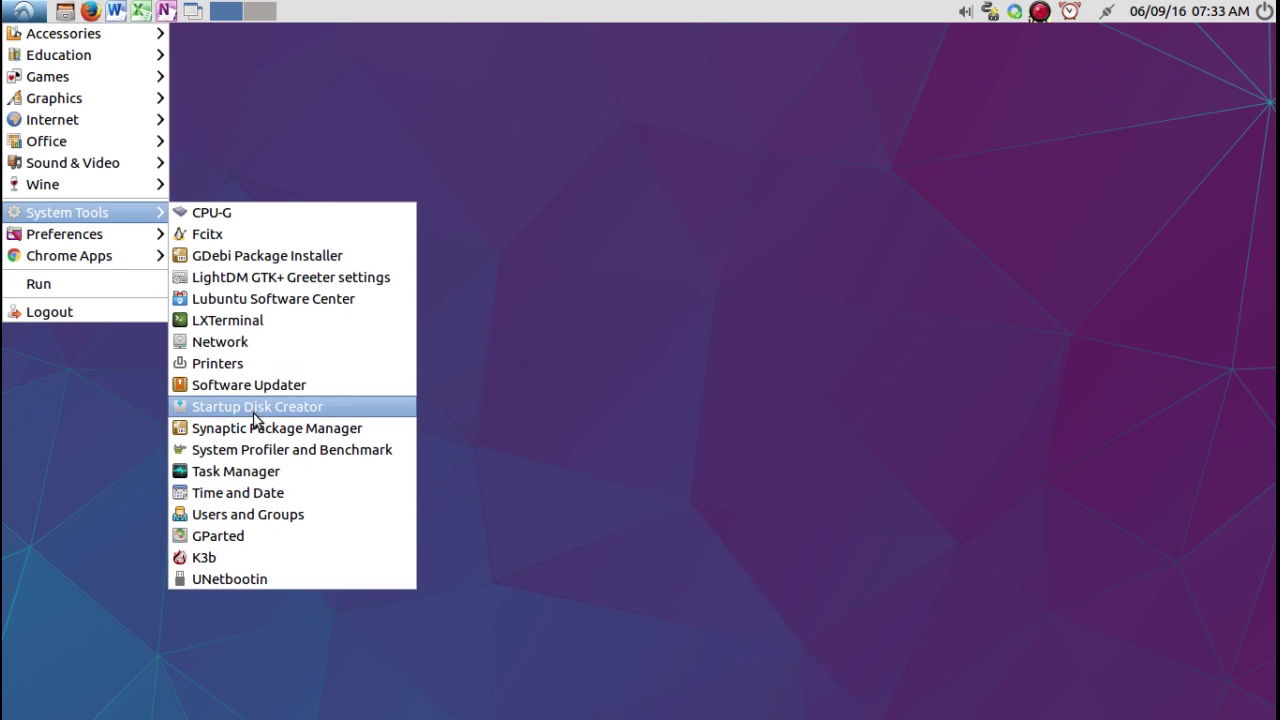
Launch Synaptic Package Manager from System Tools and authenticate with the account password.
left_click(731, 317)
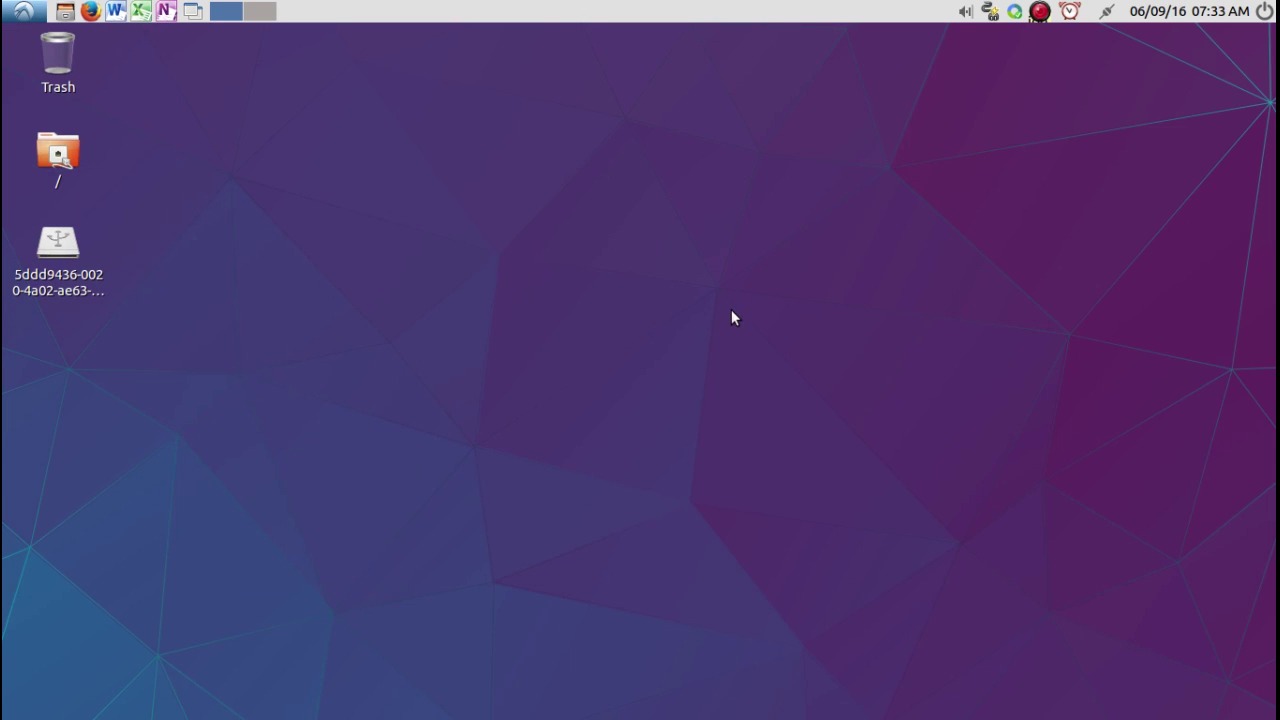
left_click(1040, 12)
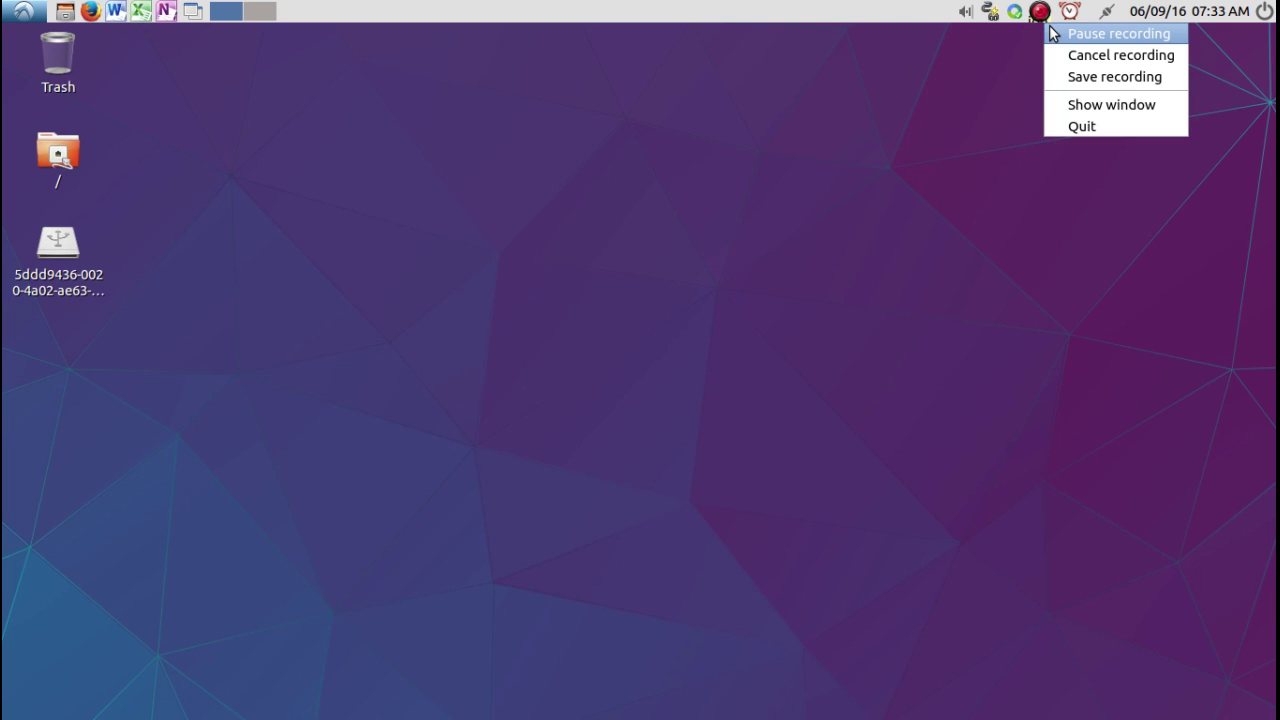
left_click(1051, 30)
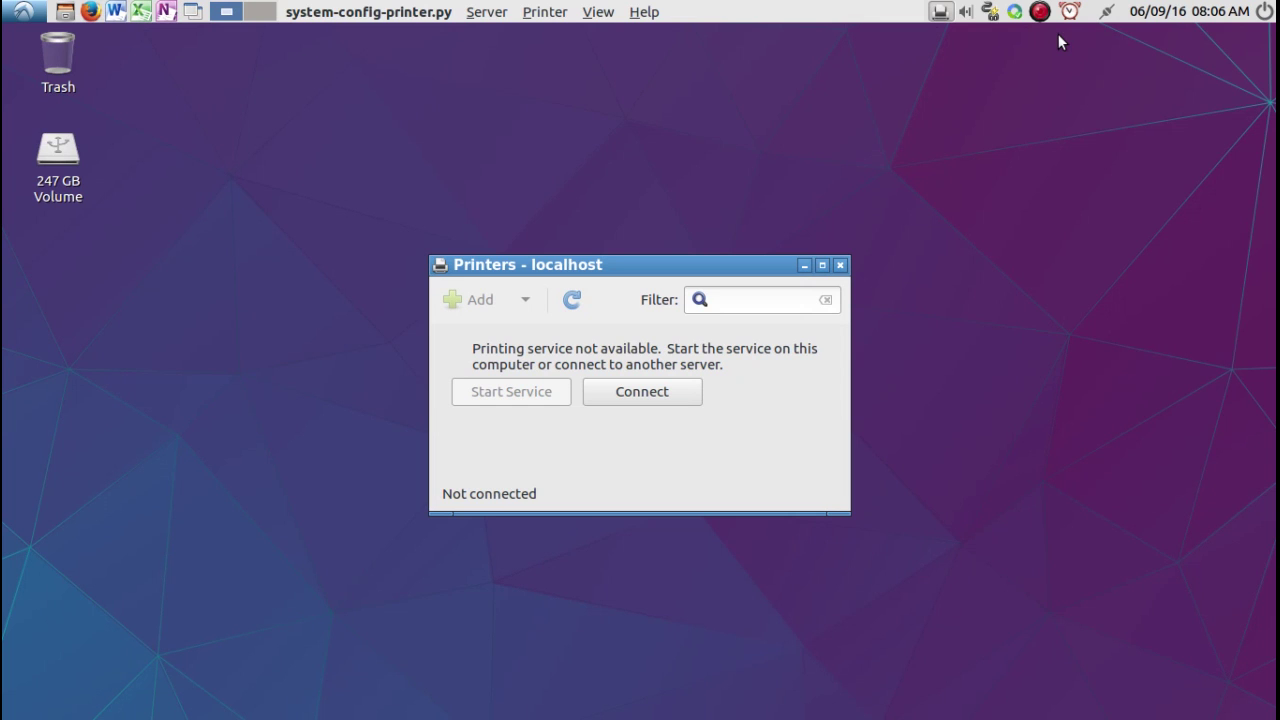
left_click(23, 12)
mouse_move(72, 212)
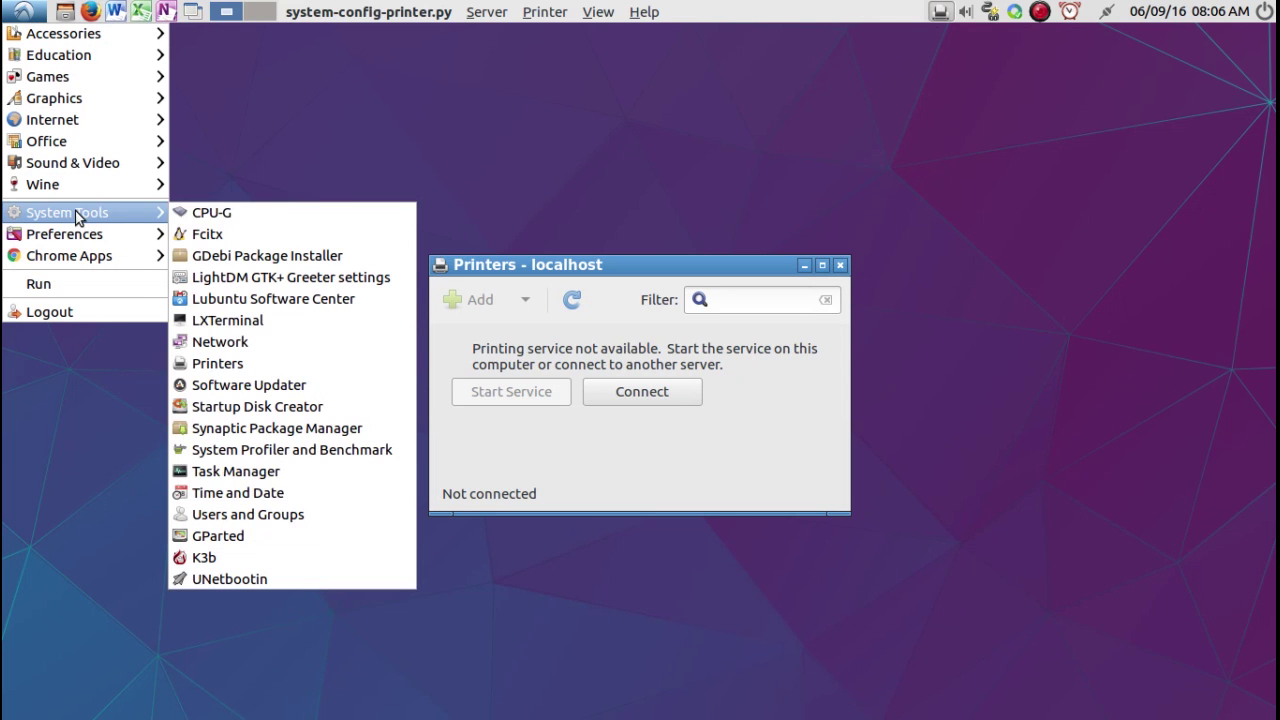
left_click(340, 433)
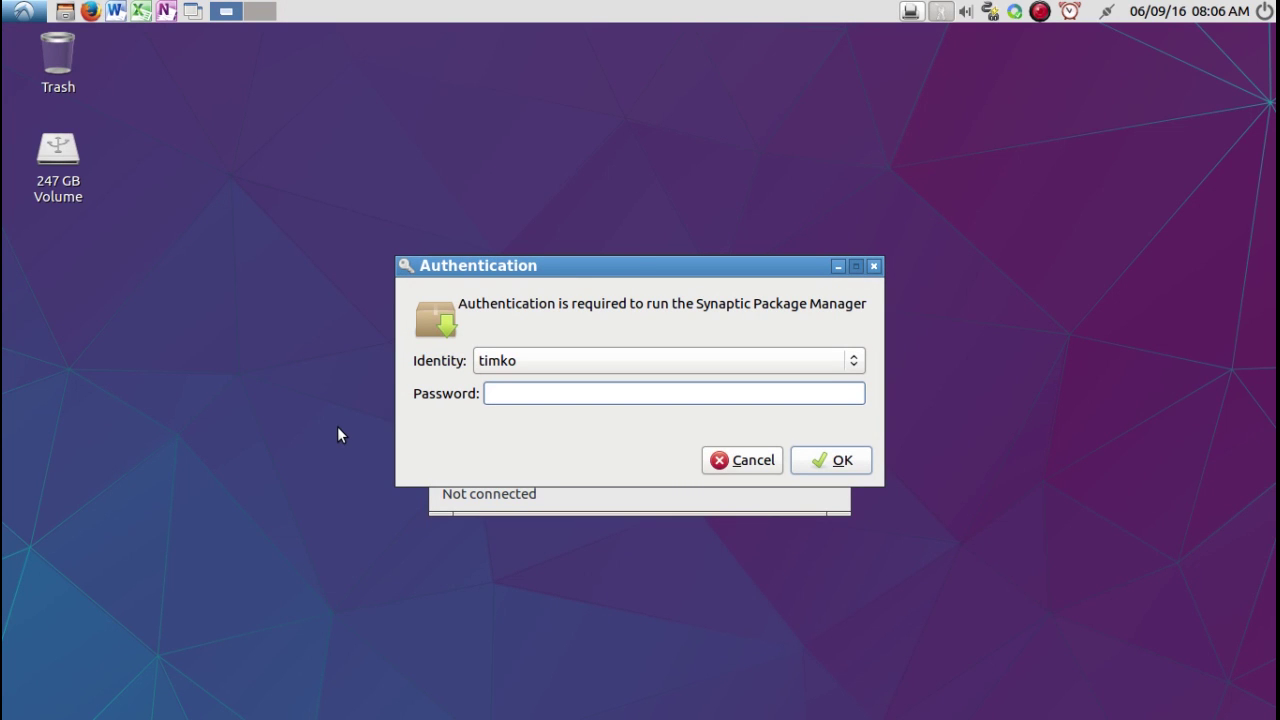
type("••••••••••")
key("Return")
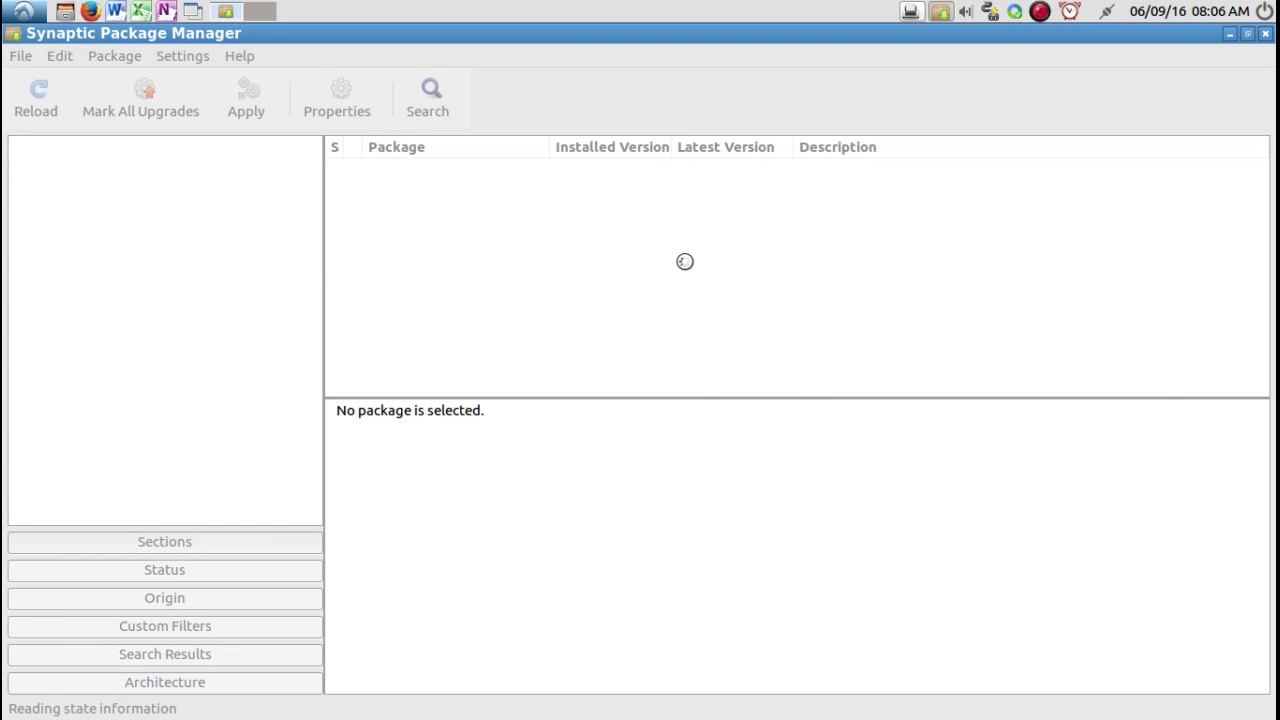
Search Synaptic for hplip and mark the hplip package for installation.
left_click(430, 95)
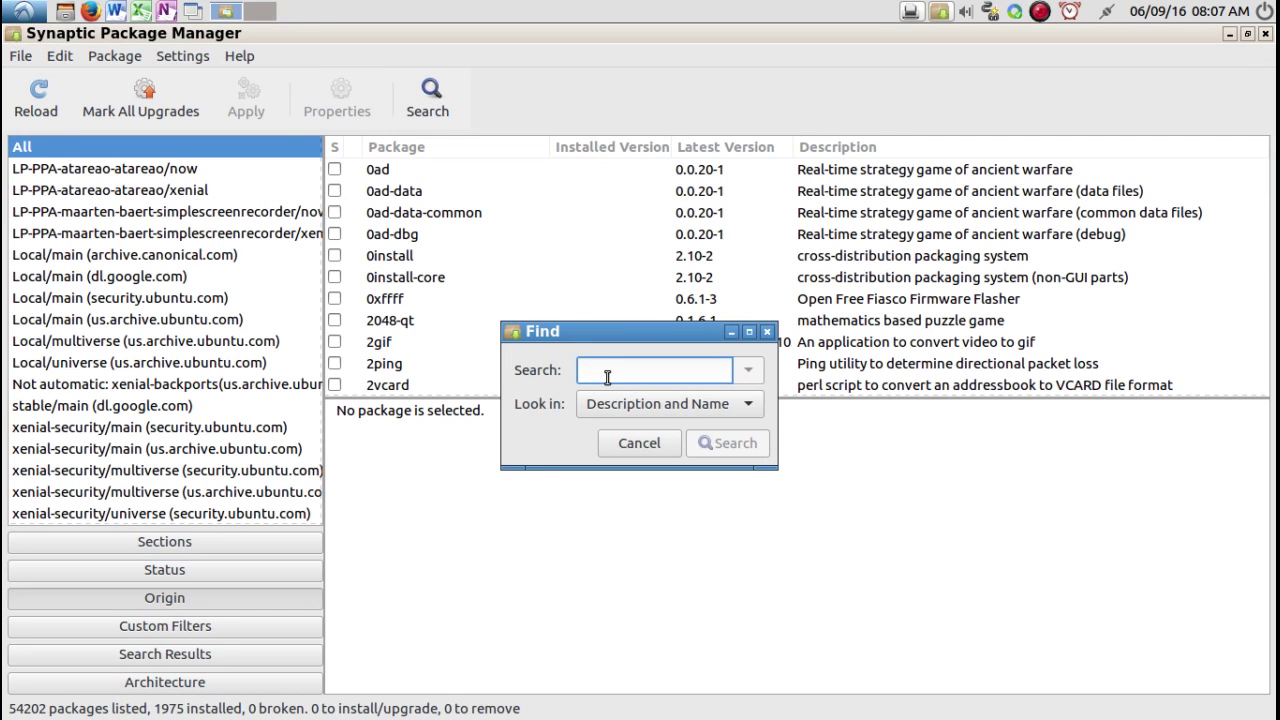
type("hpl")
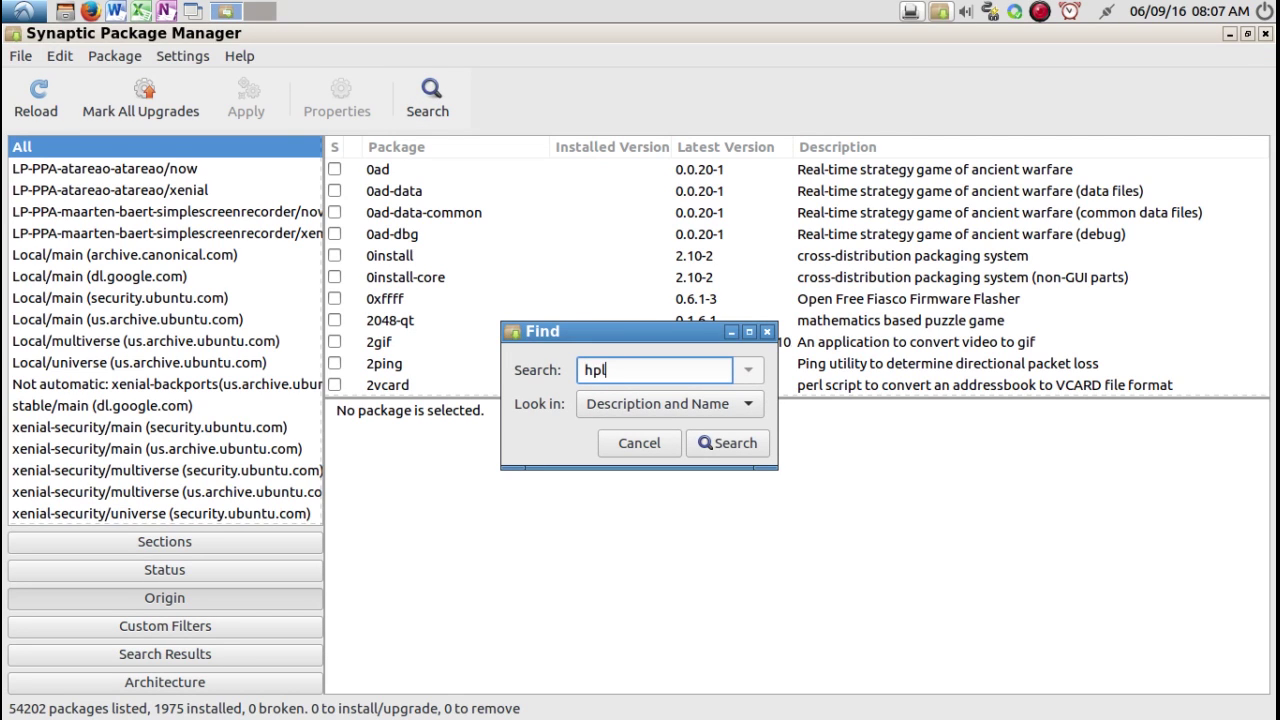
type("ip")
key("Return")
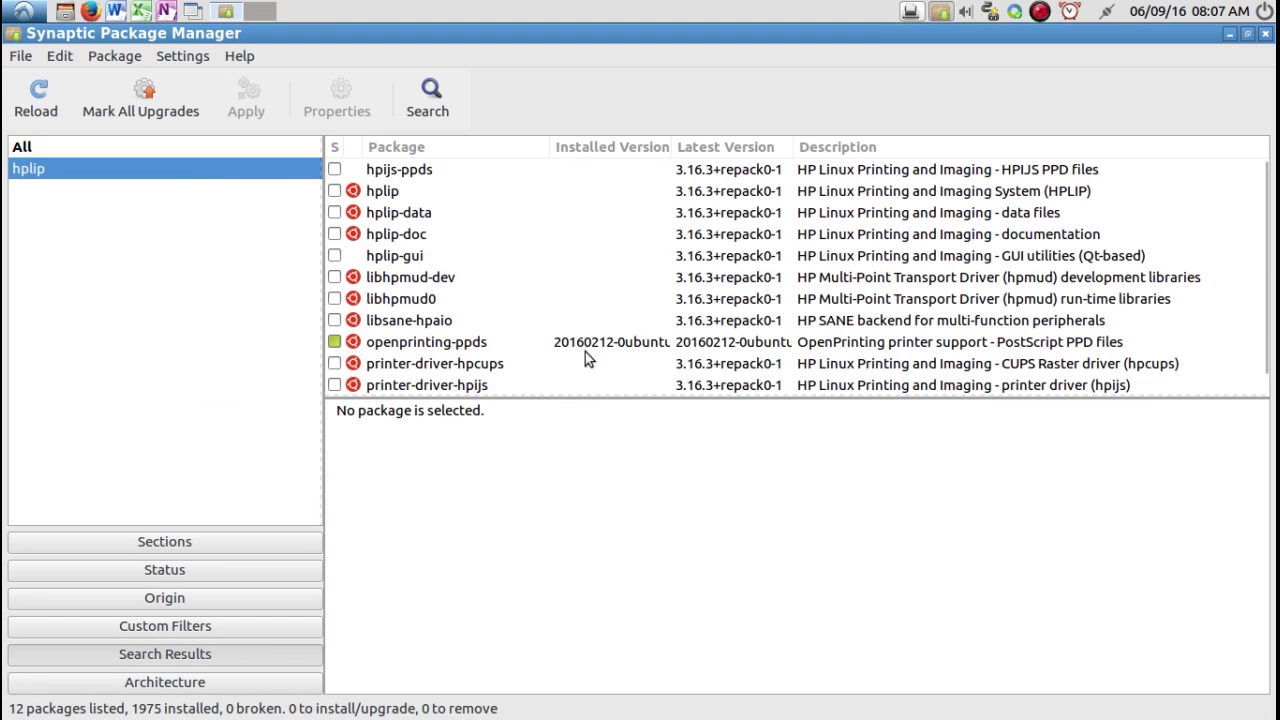
left_click(372, 193)
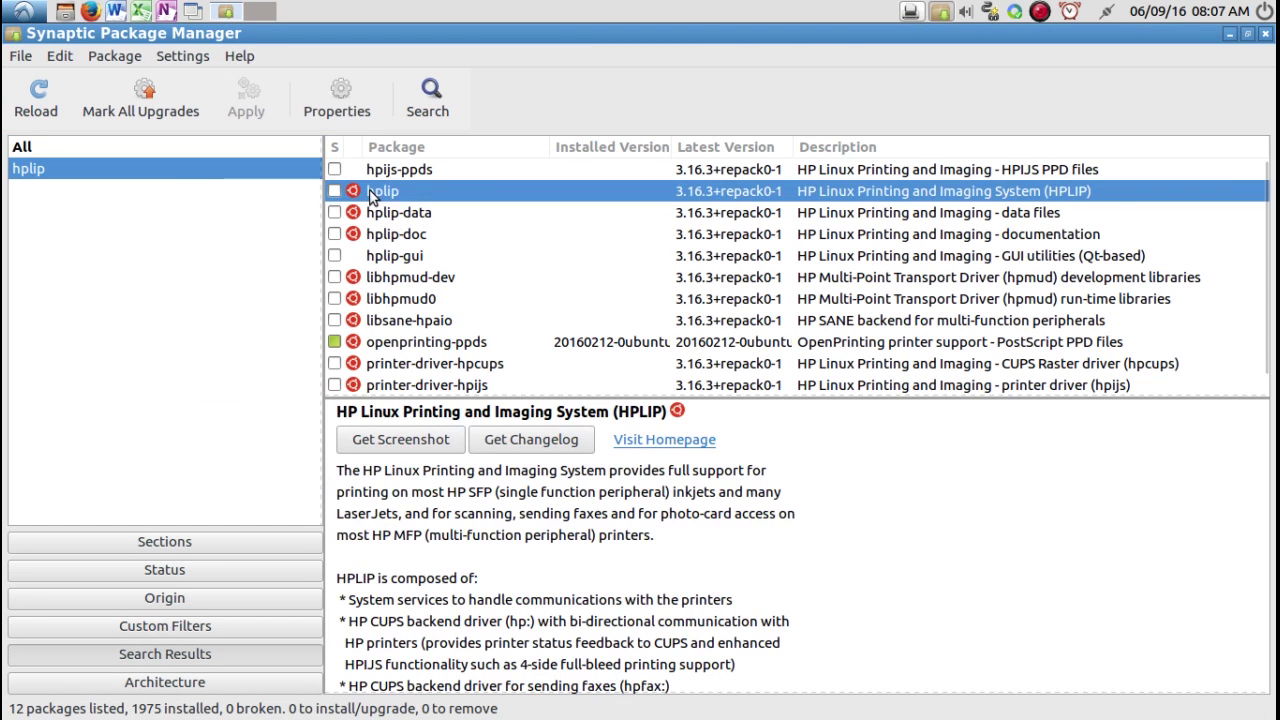
right_click(372, 194)
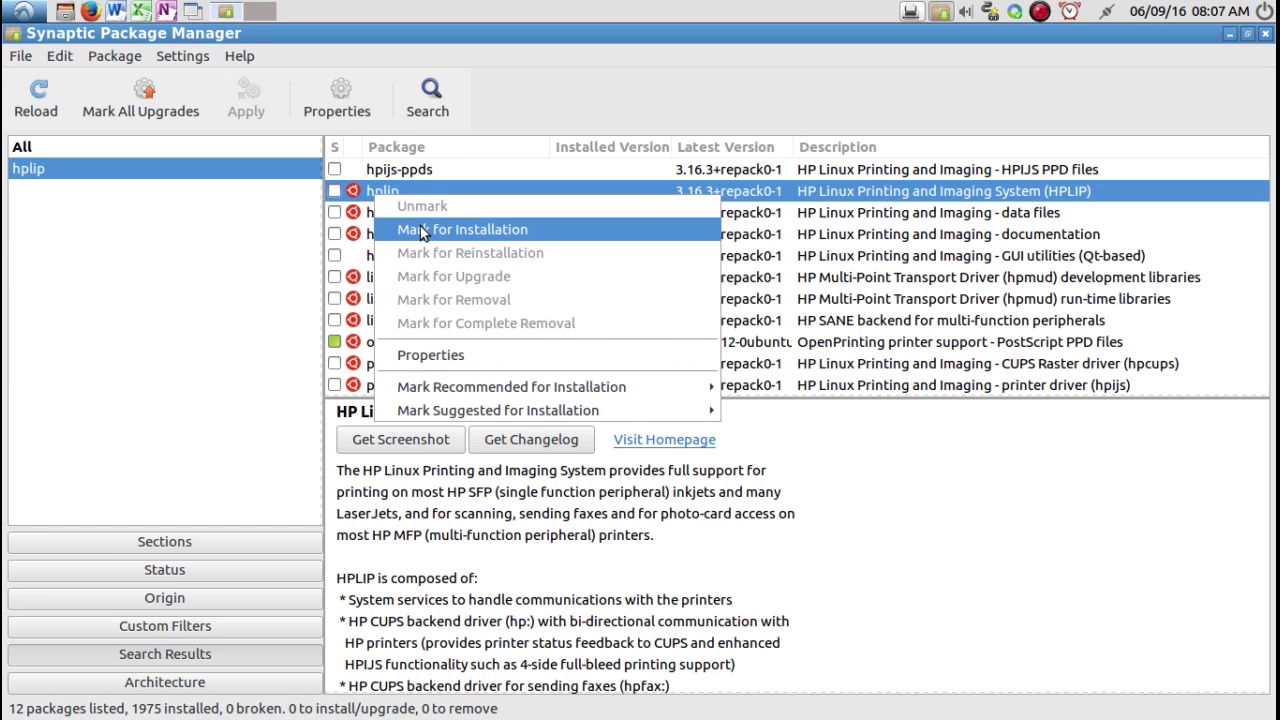
left_click(420, 228)
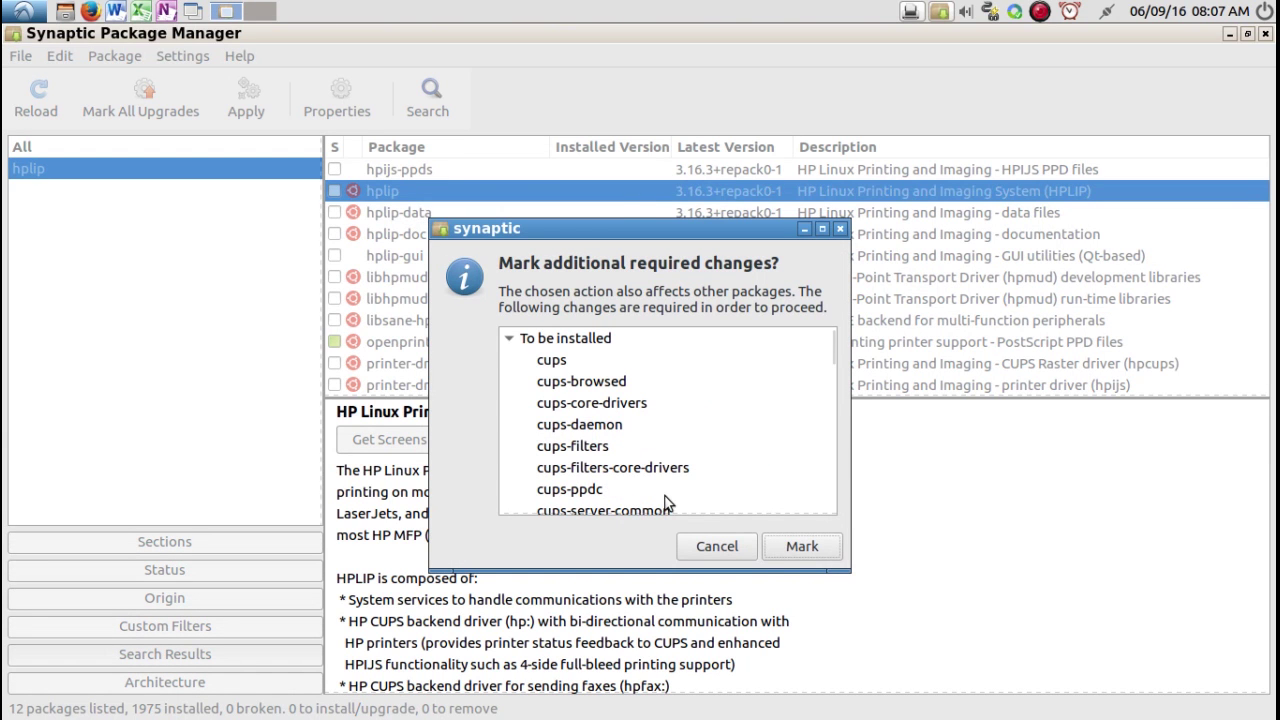
Accept the dependencies, apply to install the 40 new packages, and close Synaptic.
left_click(795, 547)
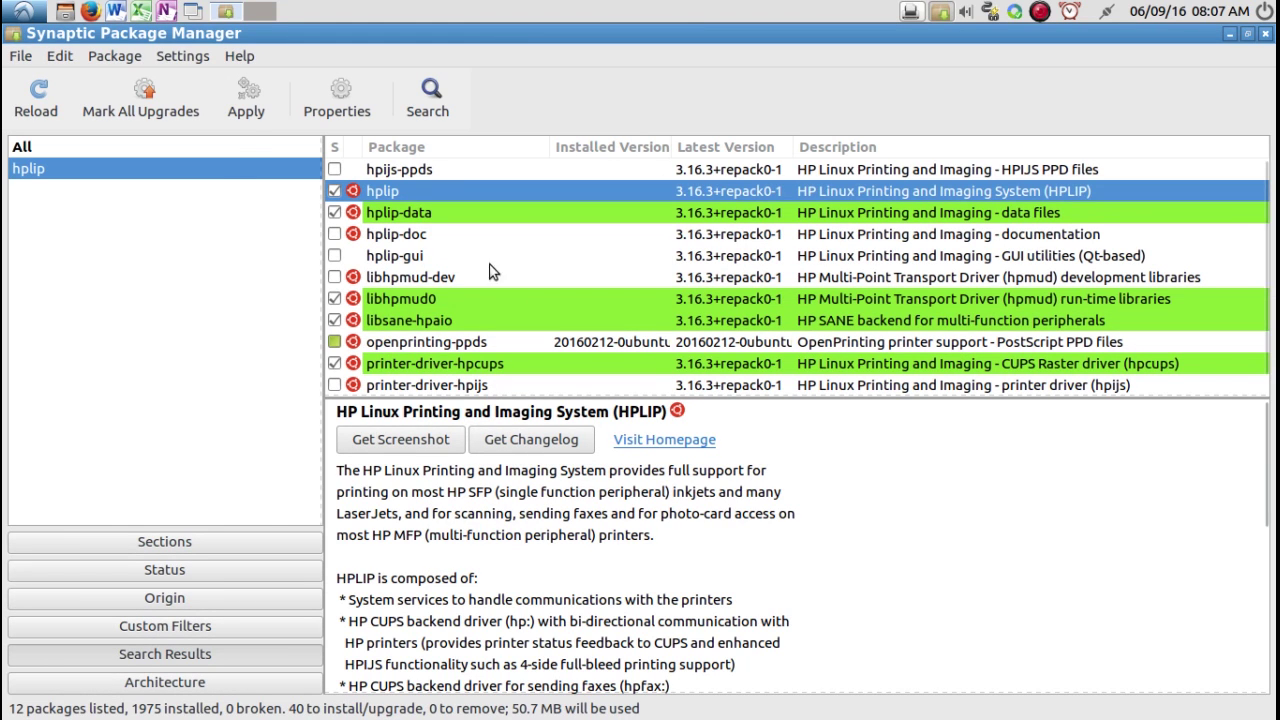
left_click(247, 100)
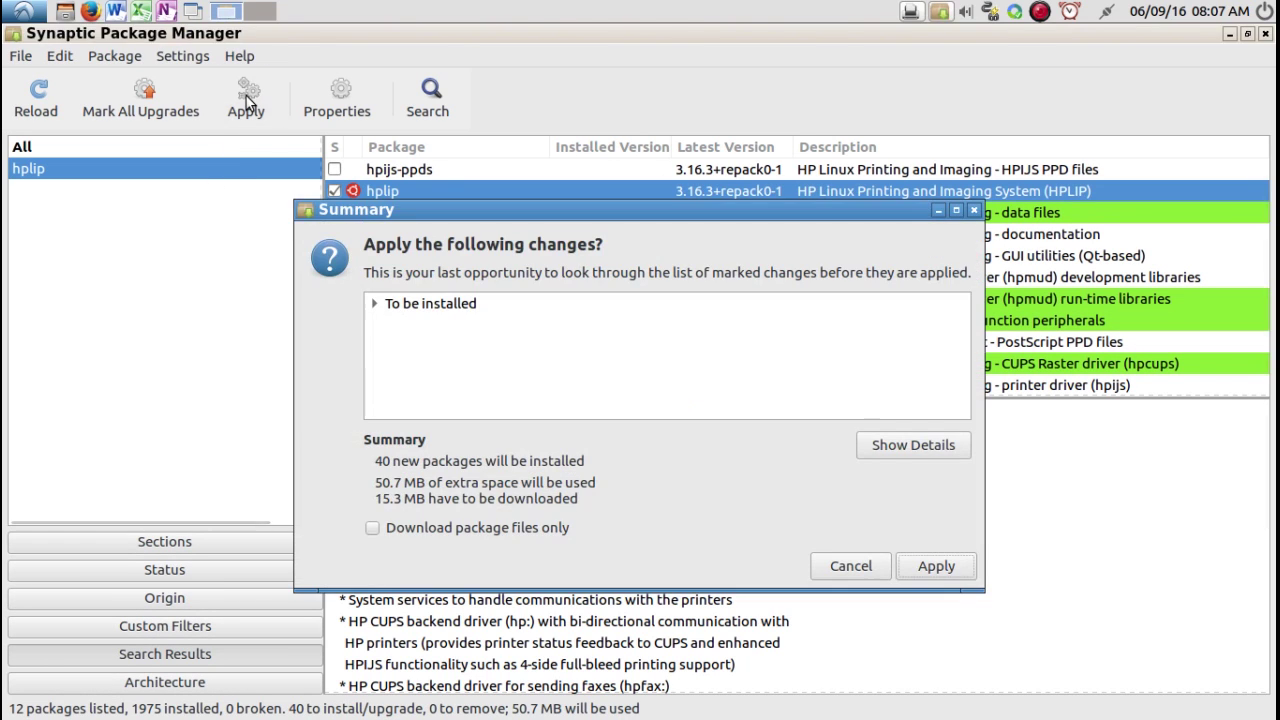
left_click(946, 563)
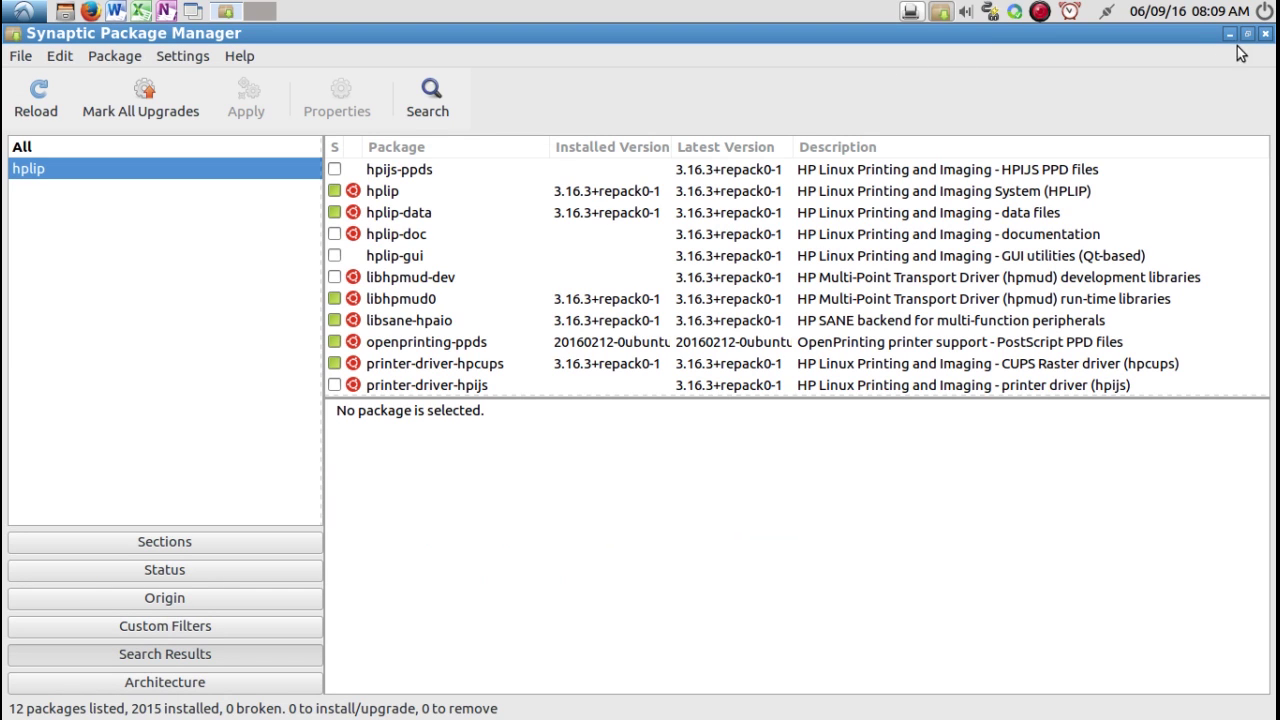
left_click(1265, 35)
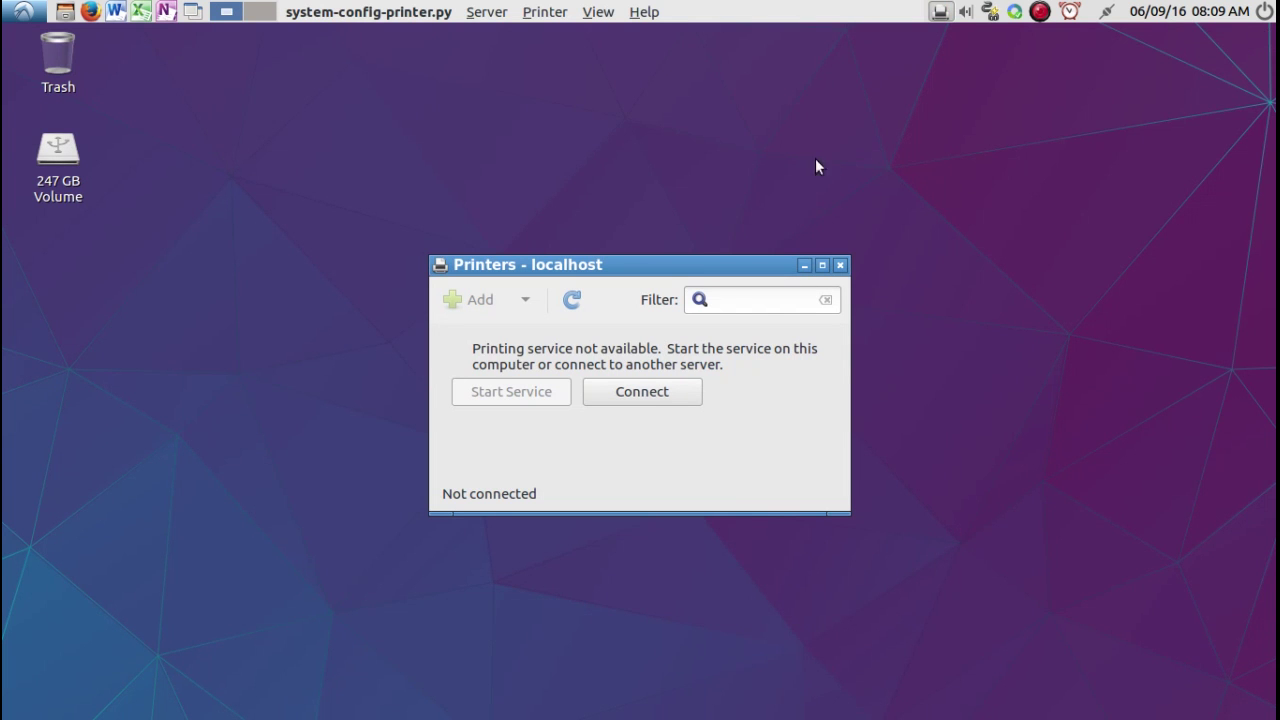
Close the old Printers window, relaunch Printers from System Tools, and begin adding a printer.
left_click(838, 267)
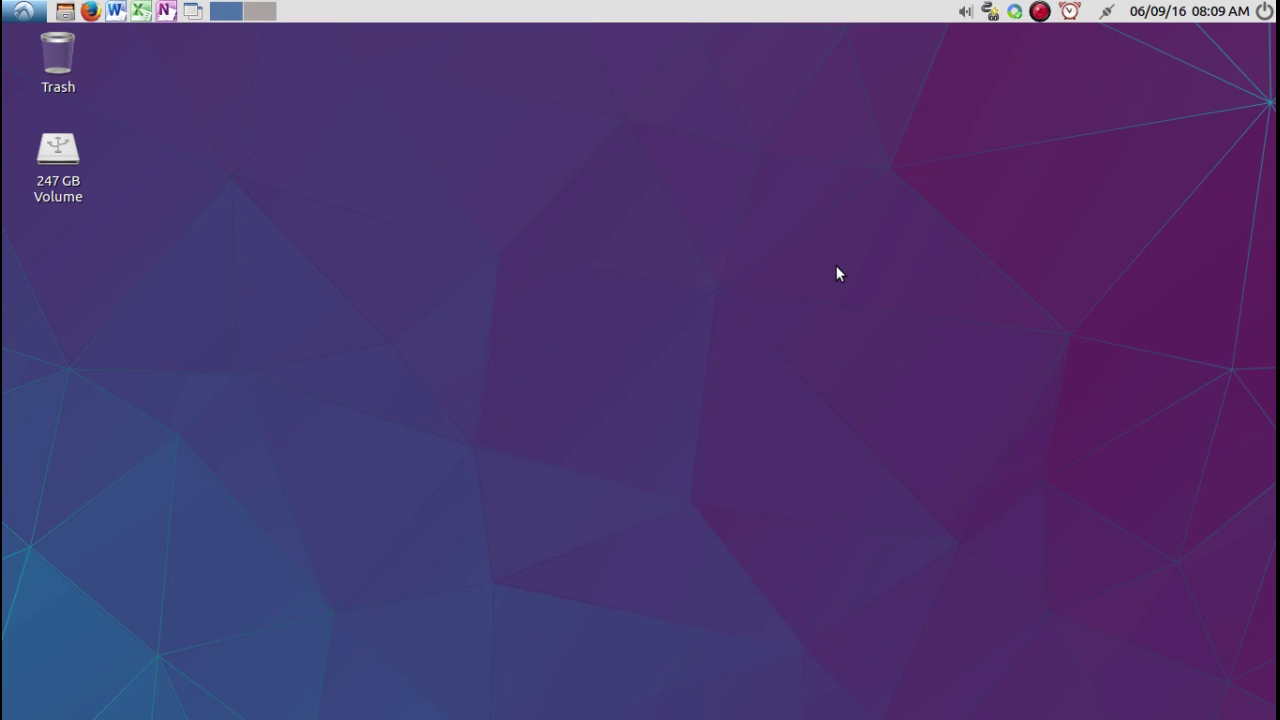
left_click(22, 11)
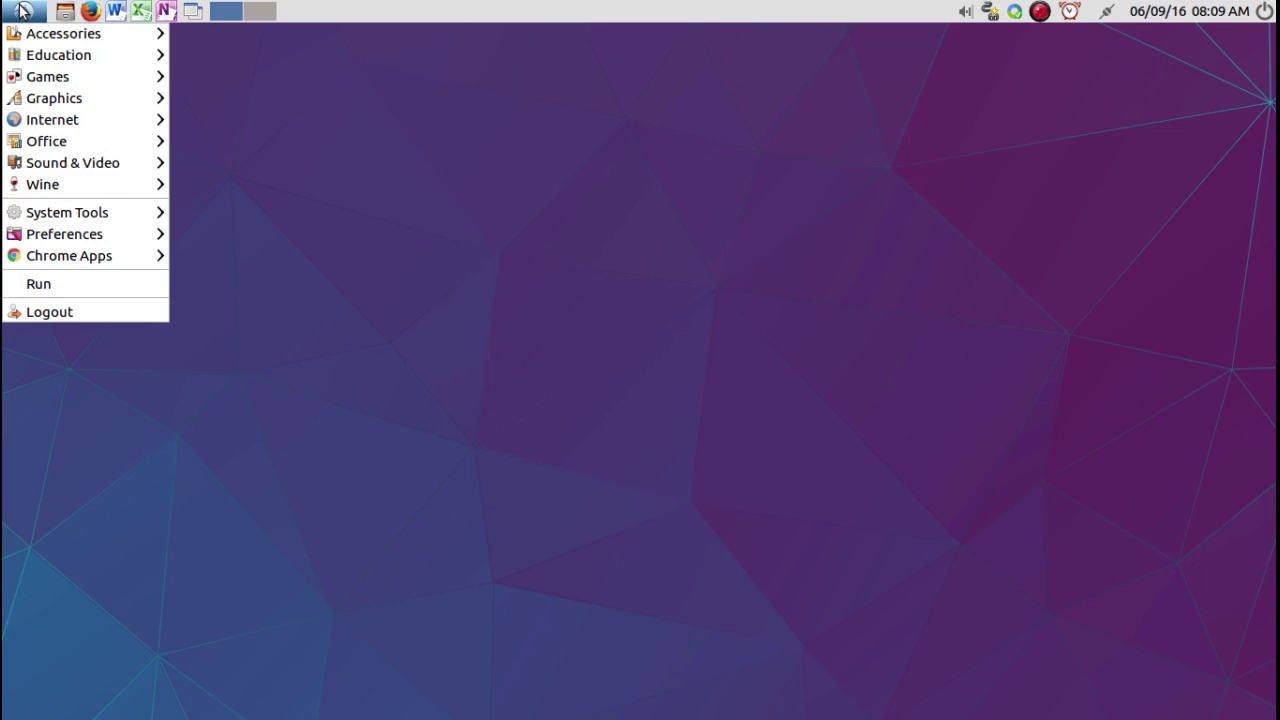
mouse_move(48, 168)
mouse_move(59, 215)
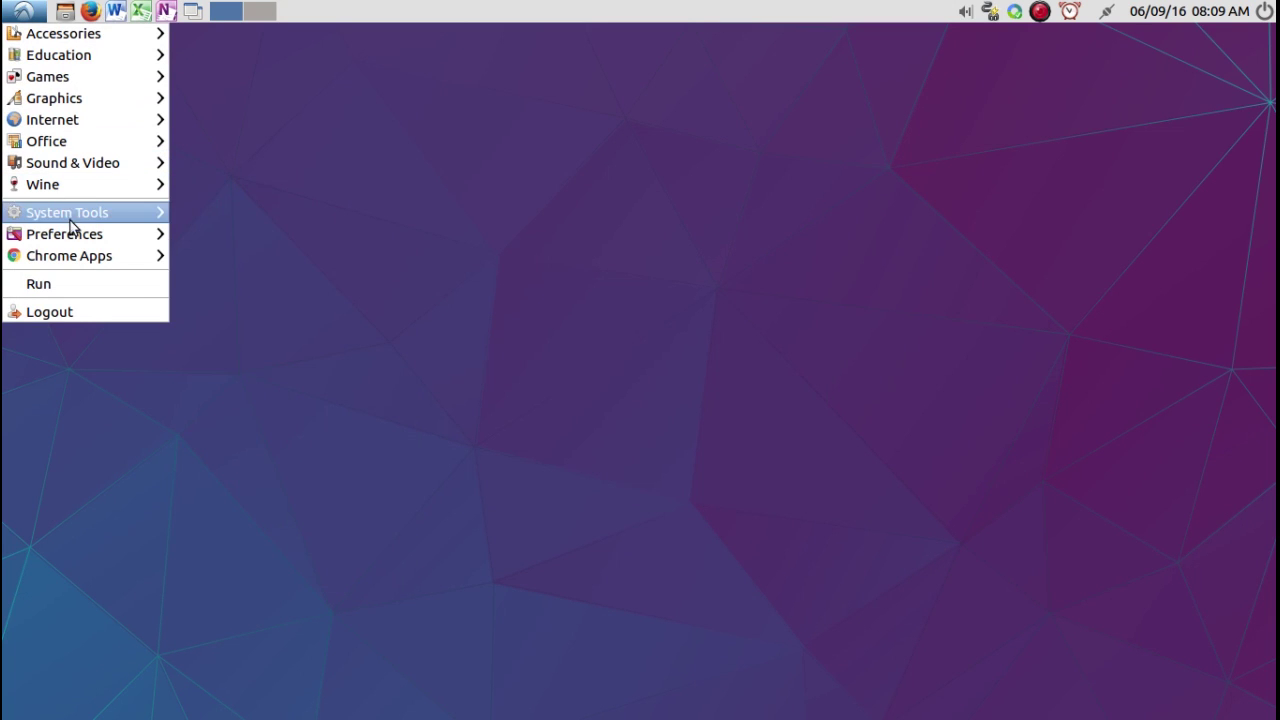
mouse_move(73, 238)
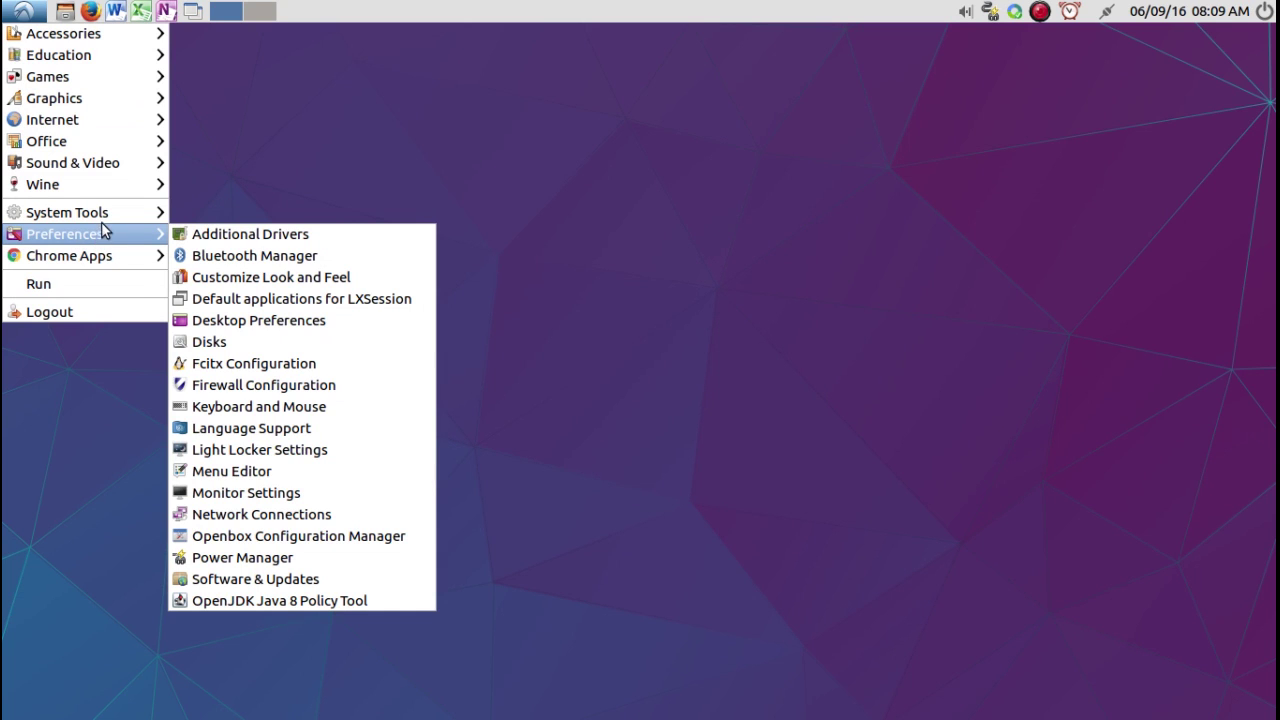
mouse_move(103, 220)
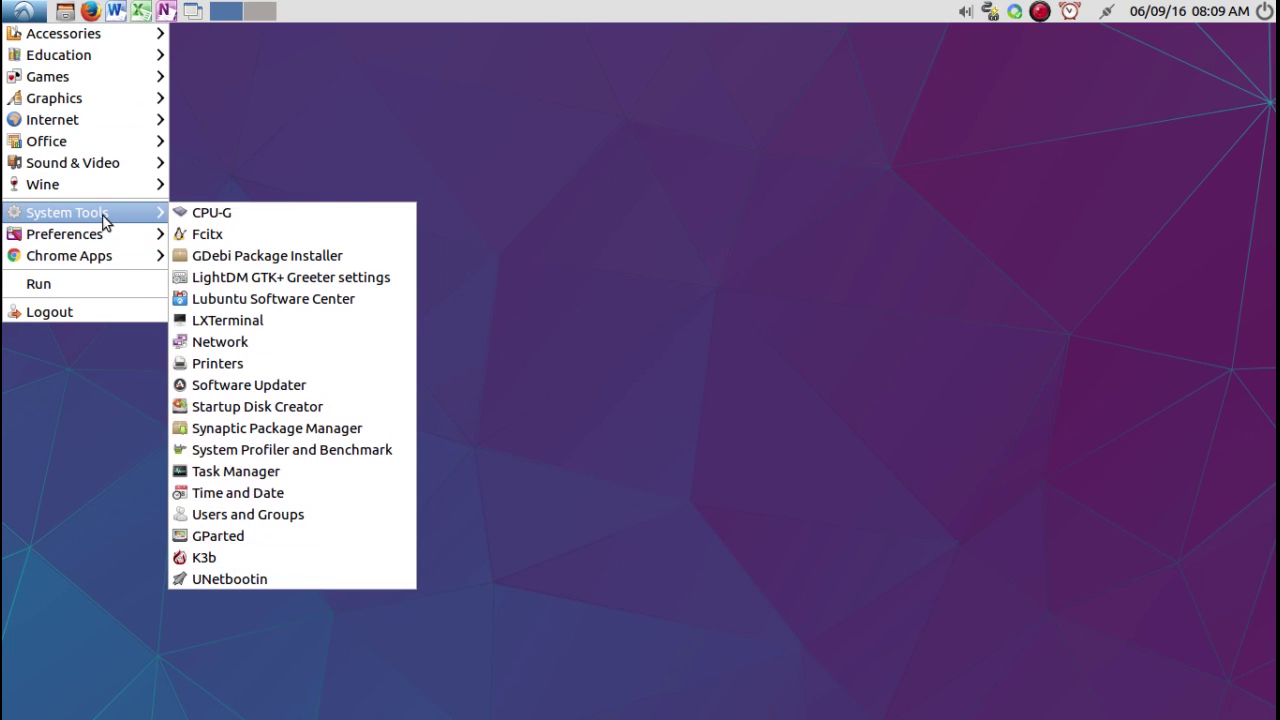
left_click(276, 360)
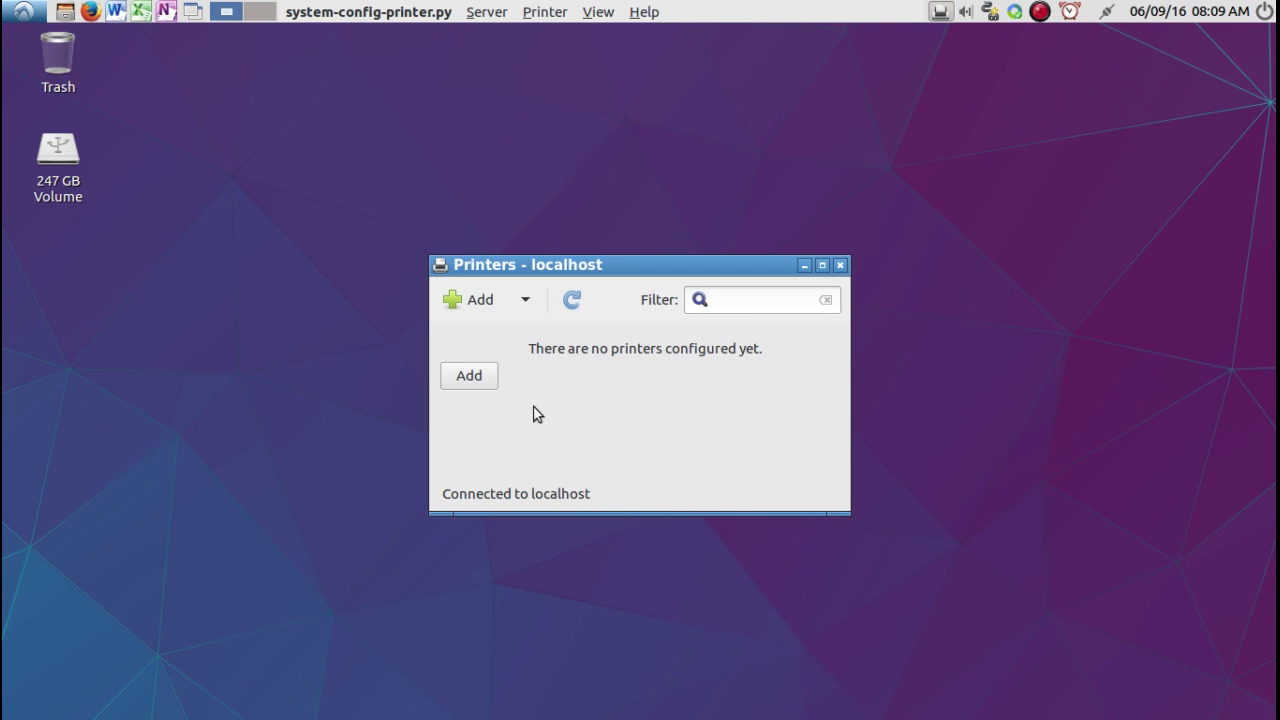
left_click(476, 375)
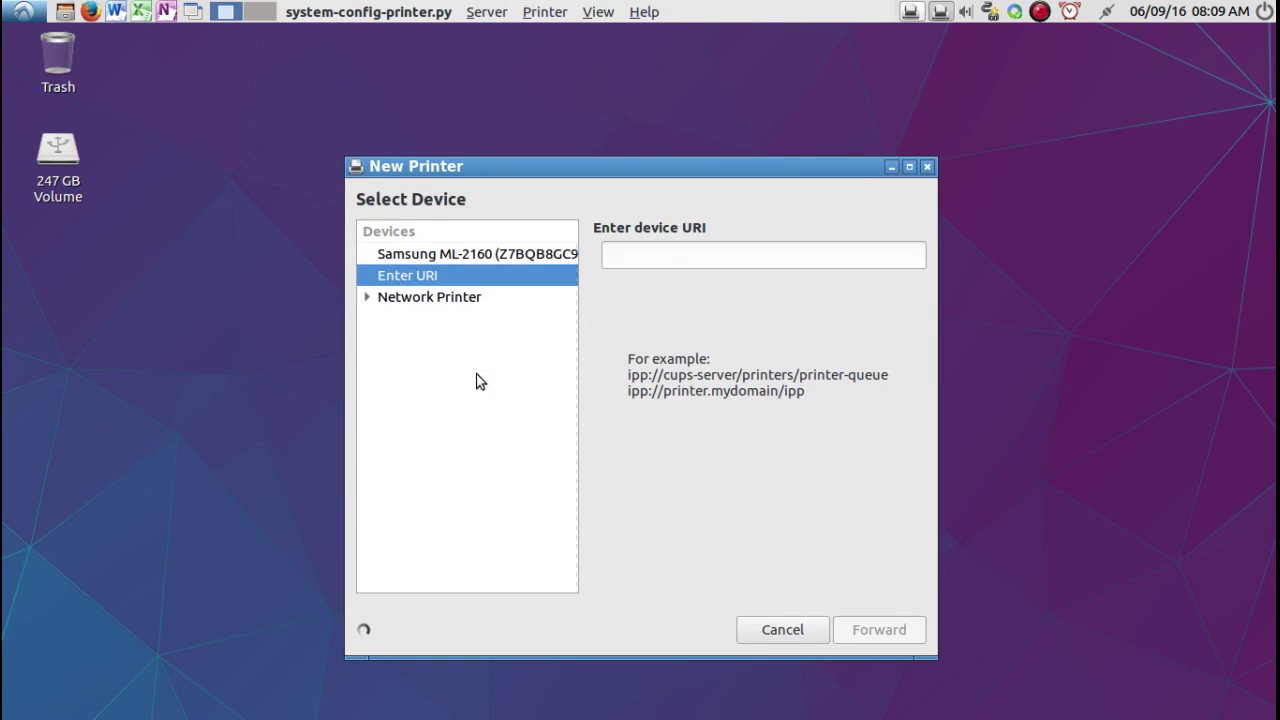
Select the USB Samsung ML-2160 and continue to the driver search.
left_click(471, 256)
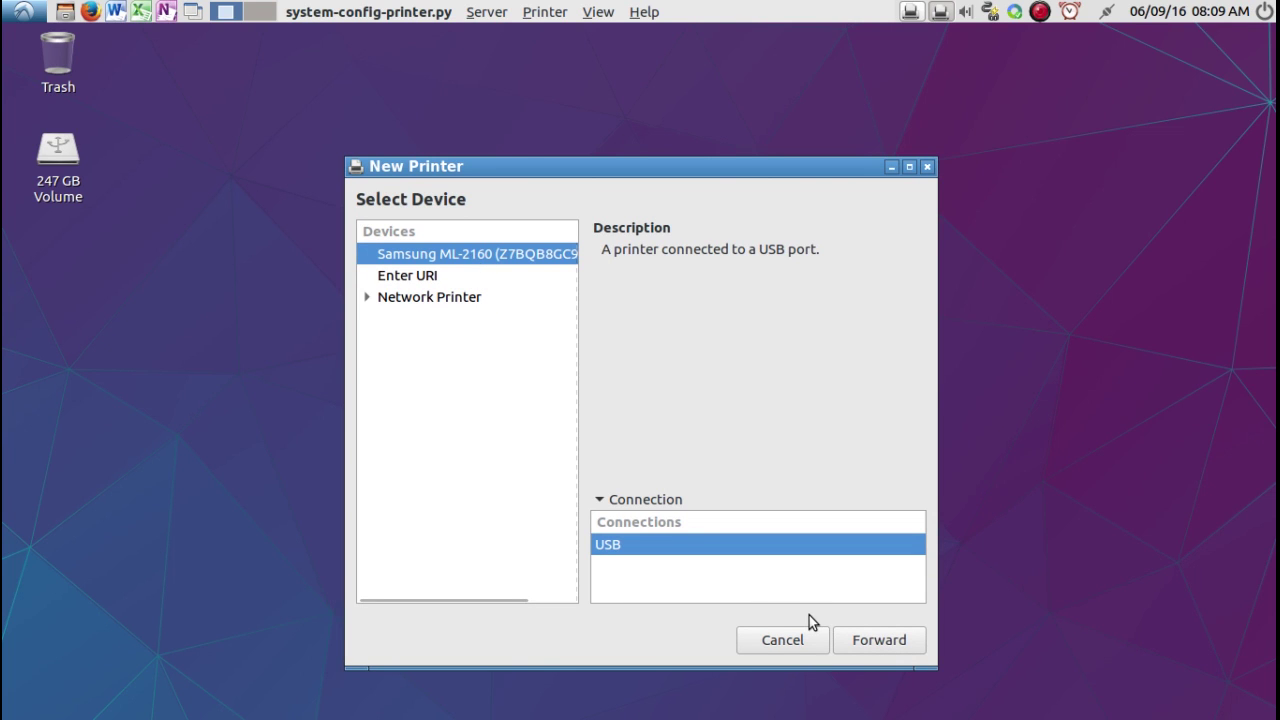
left_click(854, 637)
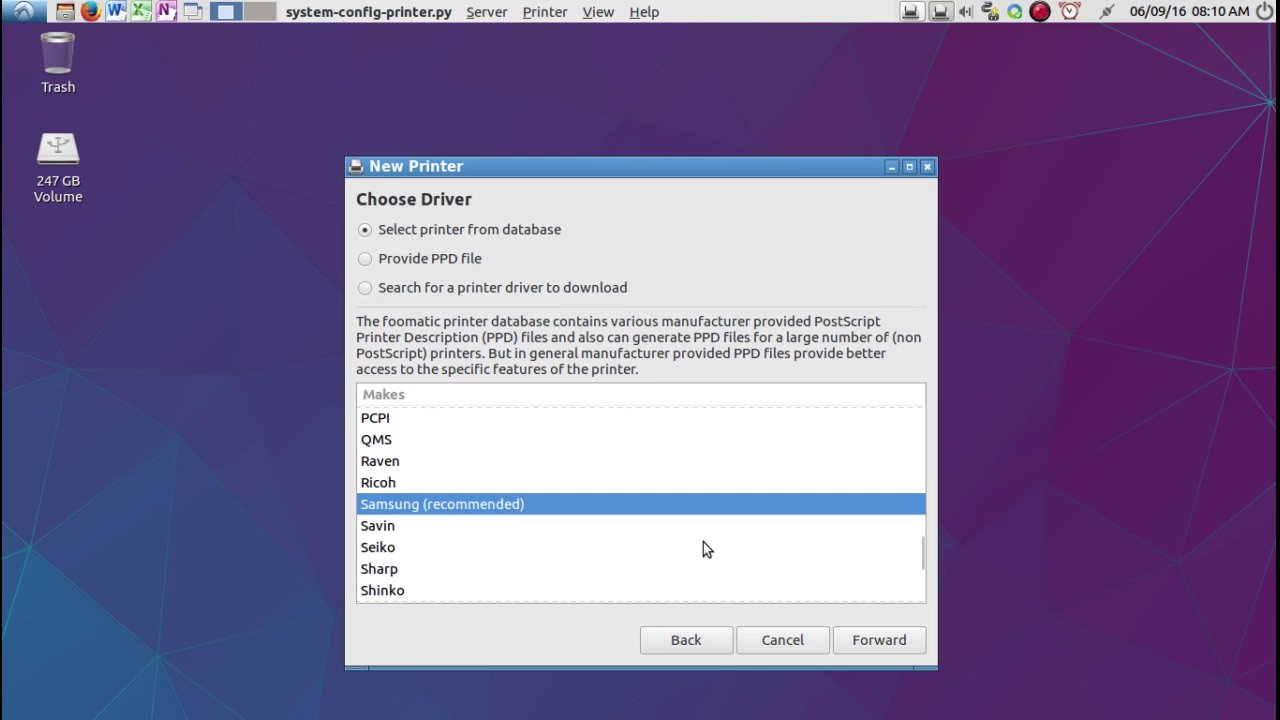
Add the printer with Samsung make and ML-2152WPS Postscript driver, skipping the test page.
left_click(855, 645)
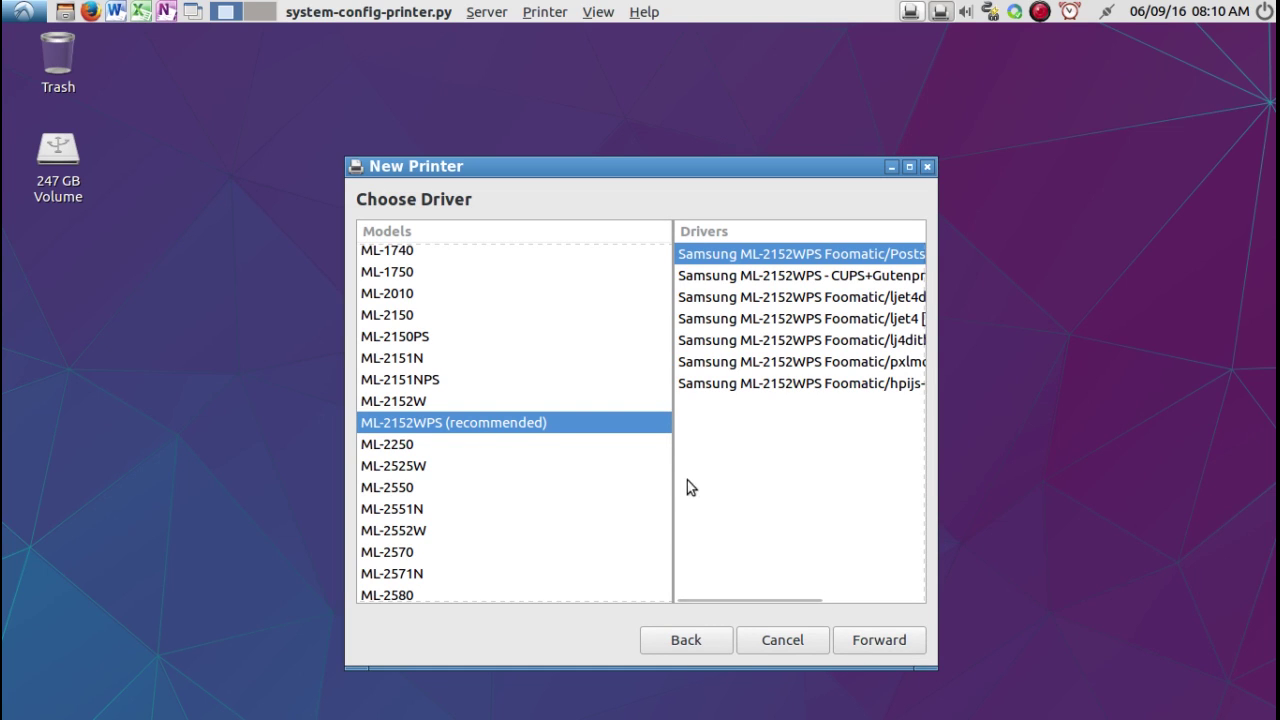
left_click_drag(674, 471, 562, 463)
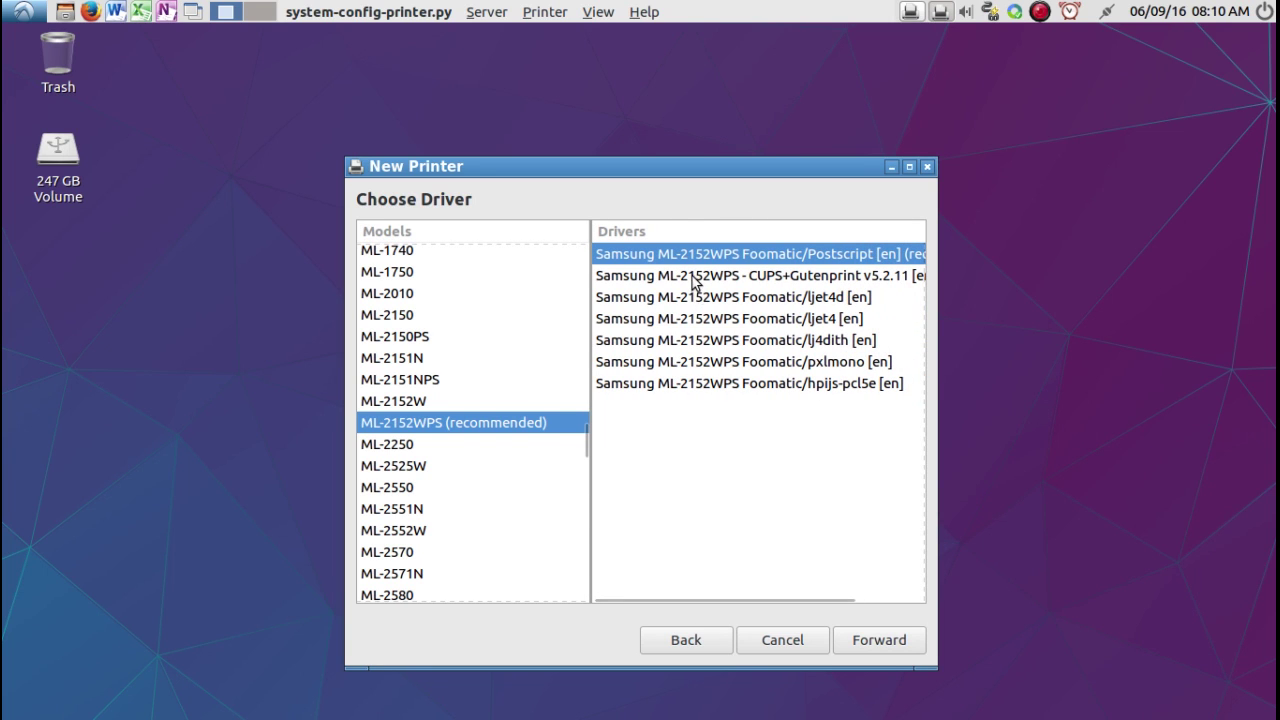
left_click(853, 641)
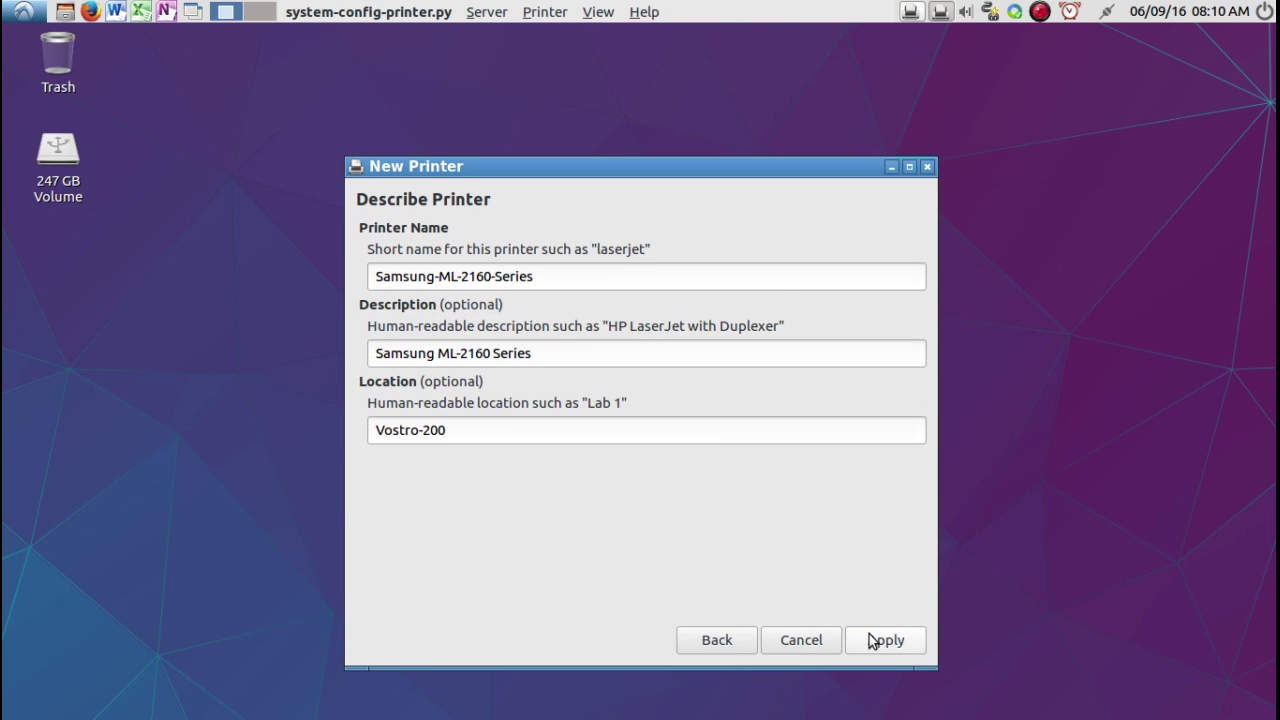
left_click(872, 641)
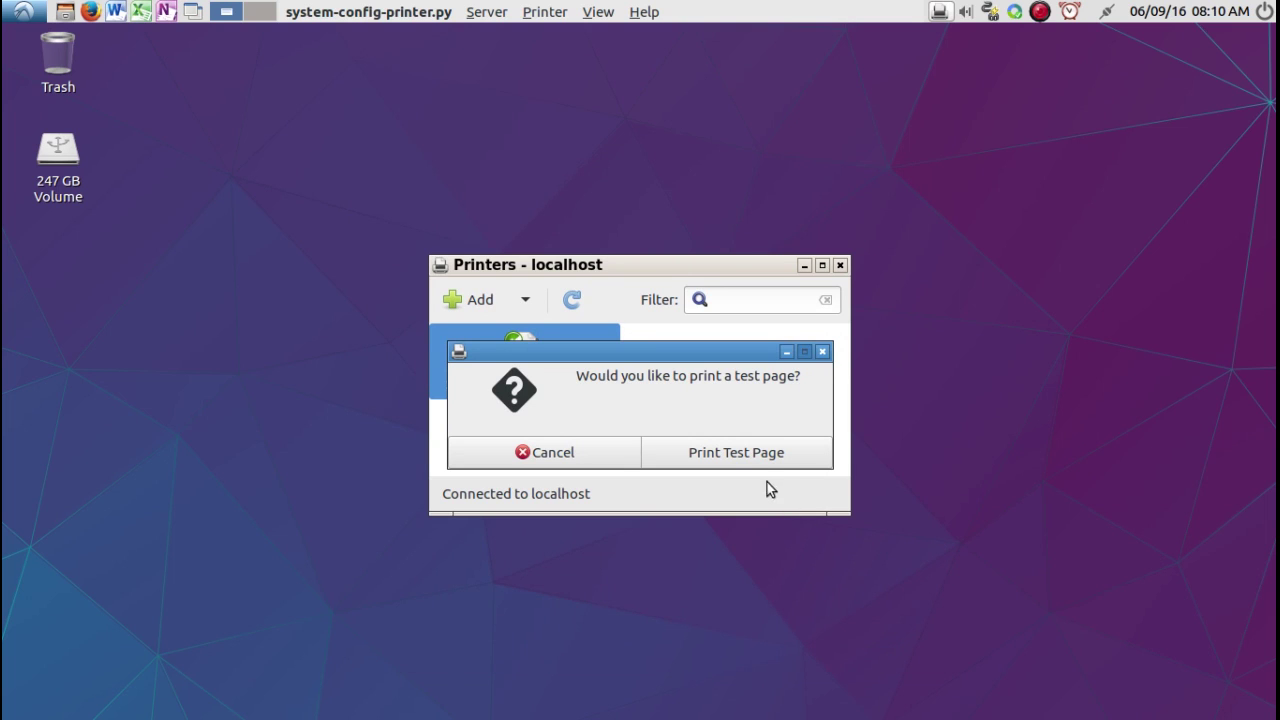
left_click(603, 450)
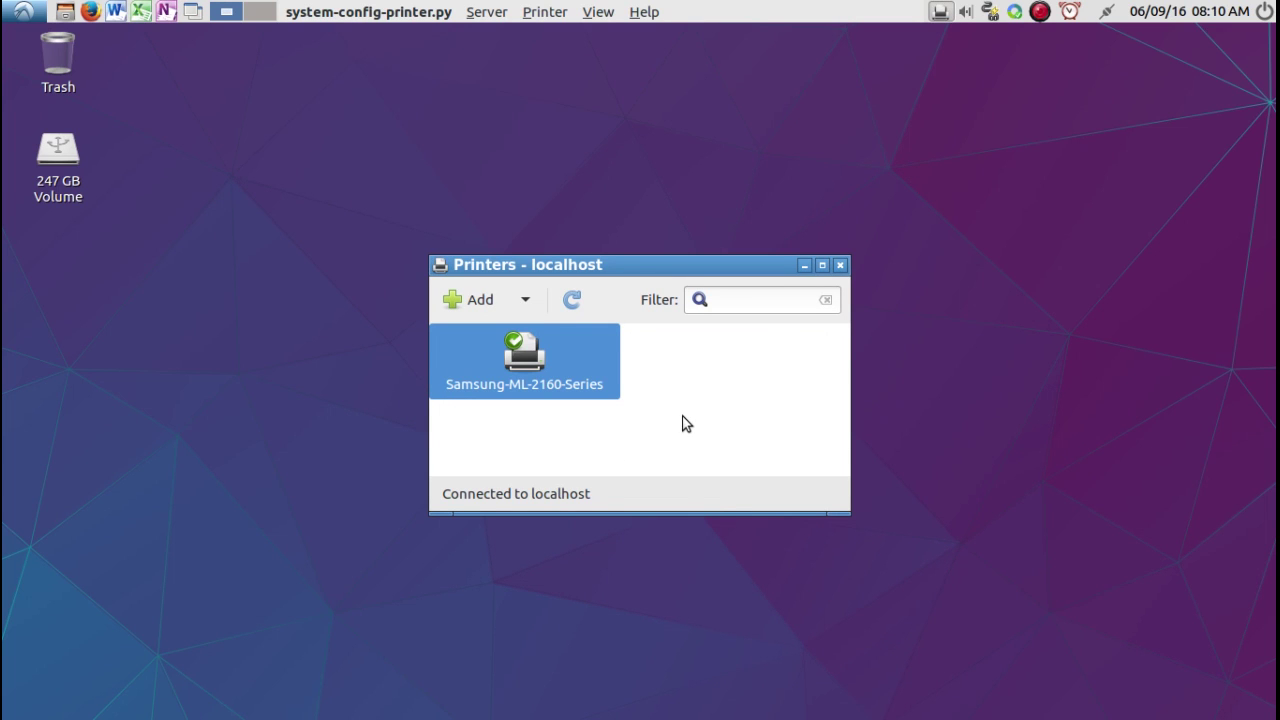
In Desktop Preferences' icon settings, hide connected volumes and keep only the Trash Can shown.
left_click(840, 265)
right_click(560, 224)
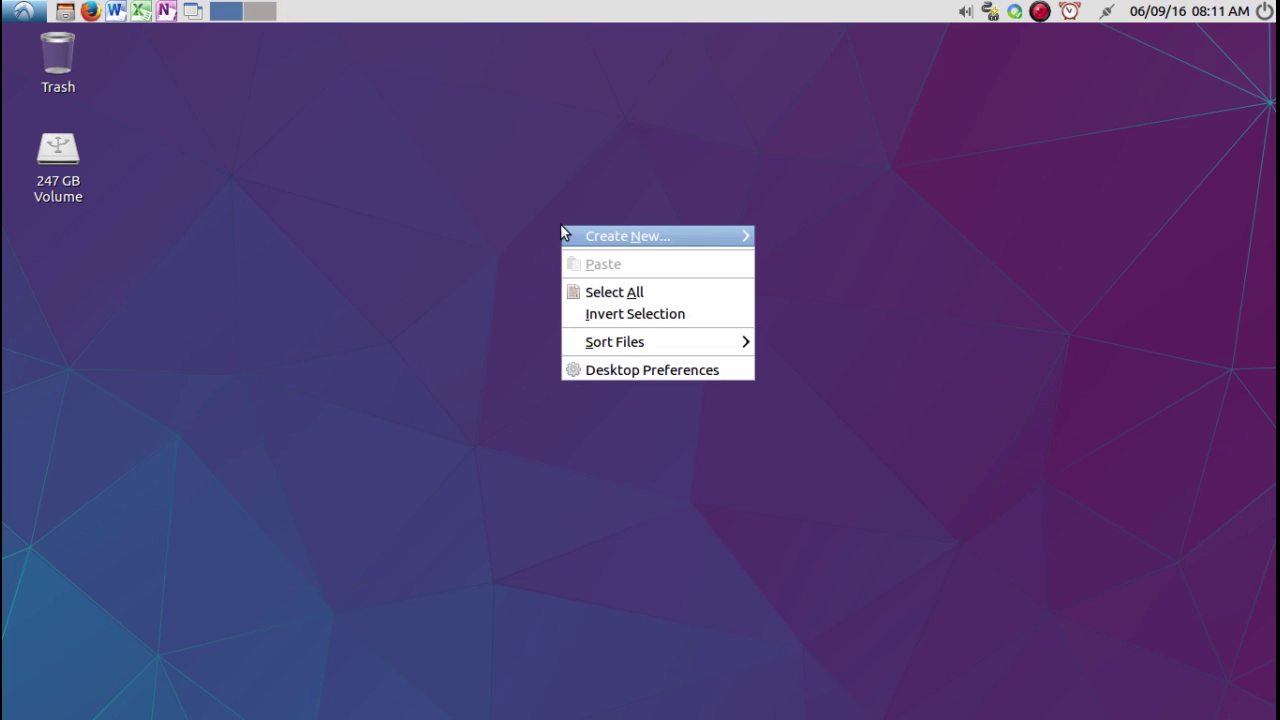
left_click(623, 369)
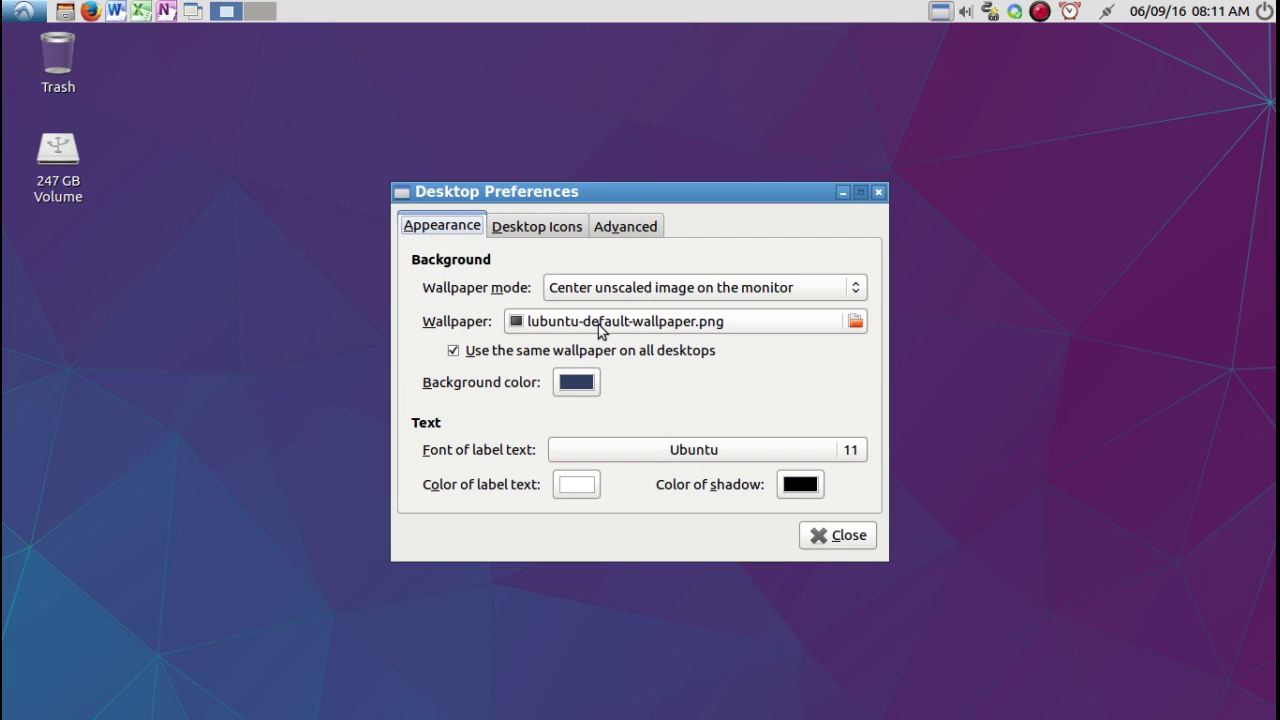
left_click(535, 227)
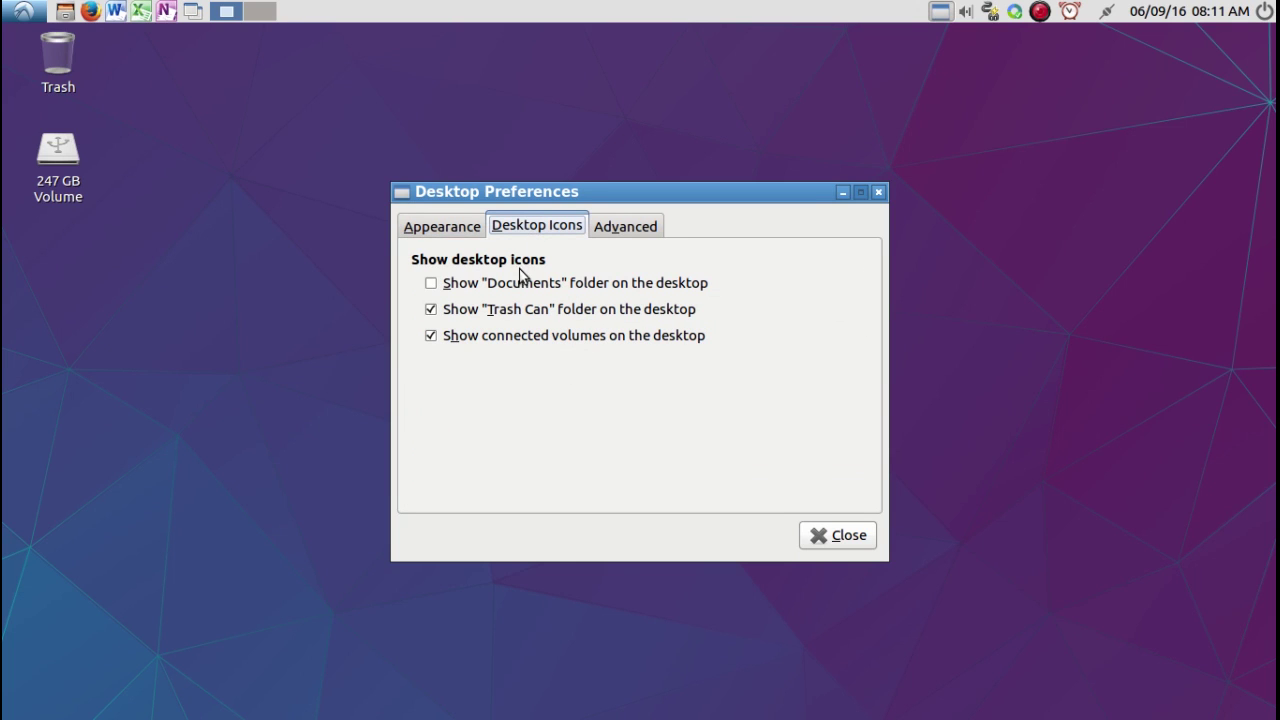
left_click(440, 310)
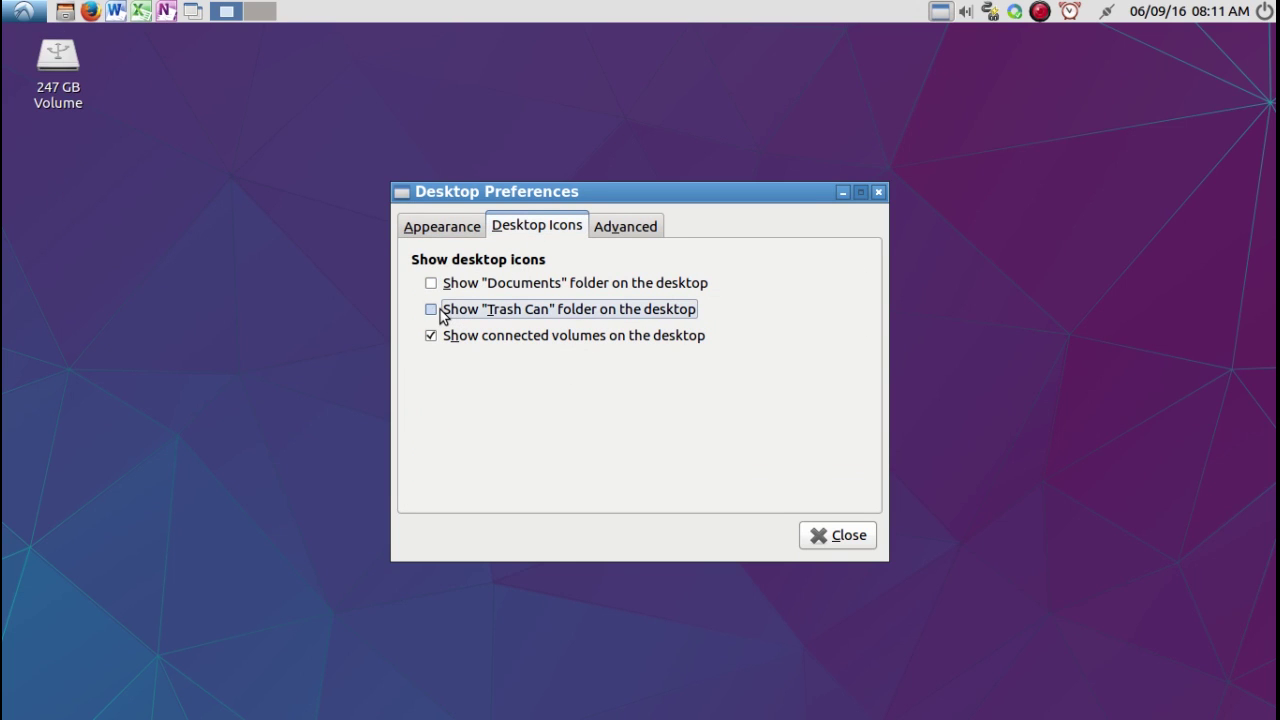
left_click(433, 336)
left_click(432, 311)
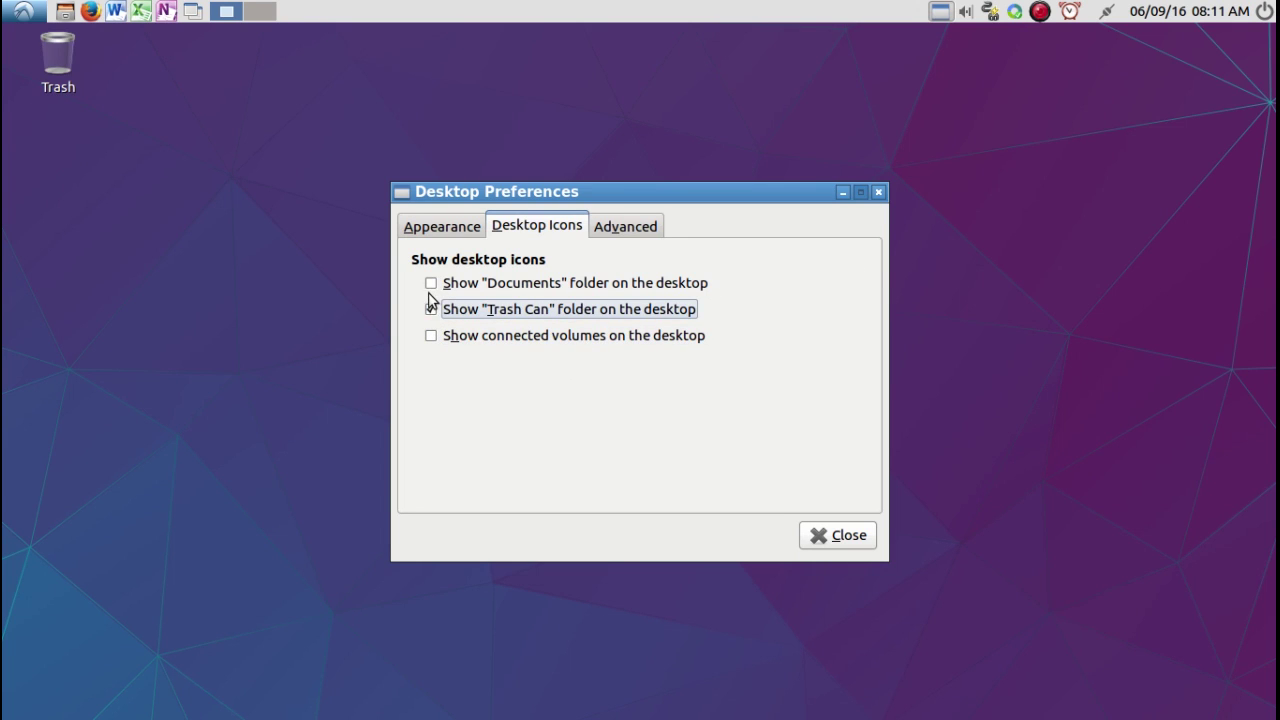
left_click(431, 284)
left_click(432, 310)
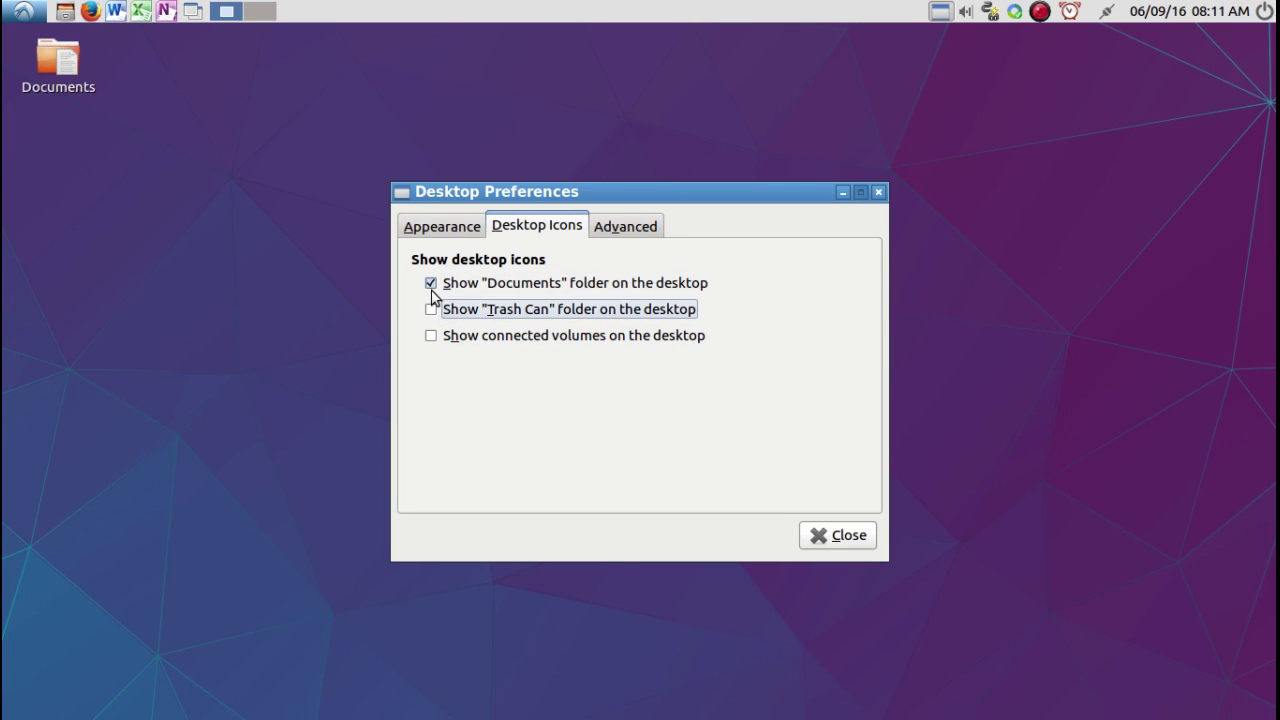
left_click(431, 284)
left_click(432, 311)
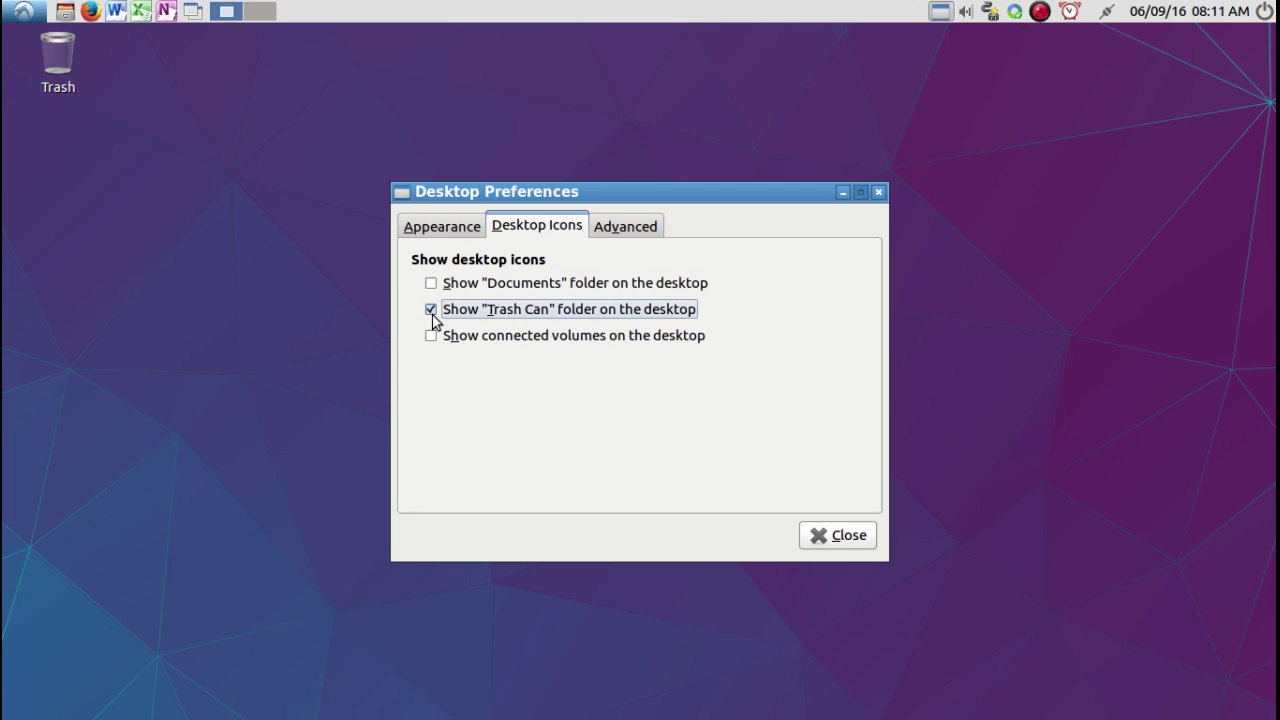
left_click(431, 234)
Choose PurpleLXP.png from the home Wallpapers folder as the wallpaper file.
left_click(619, 320)
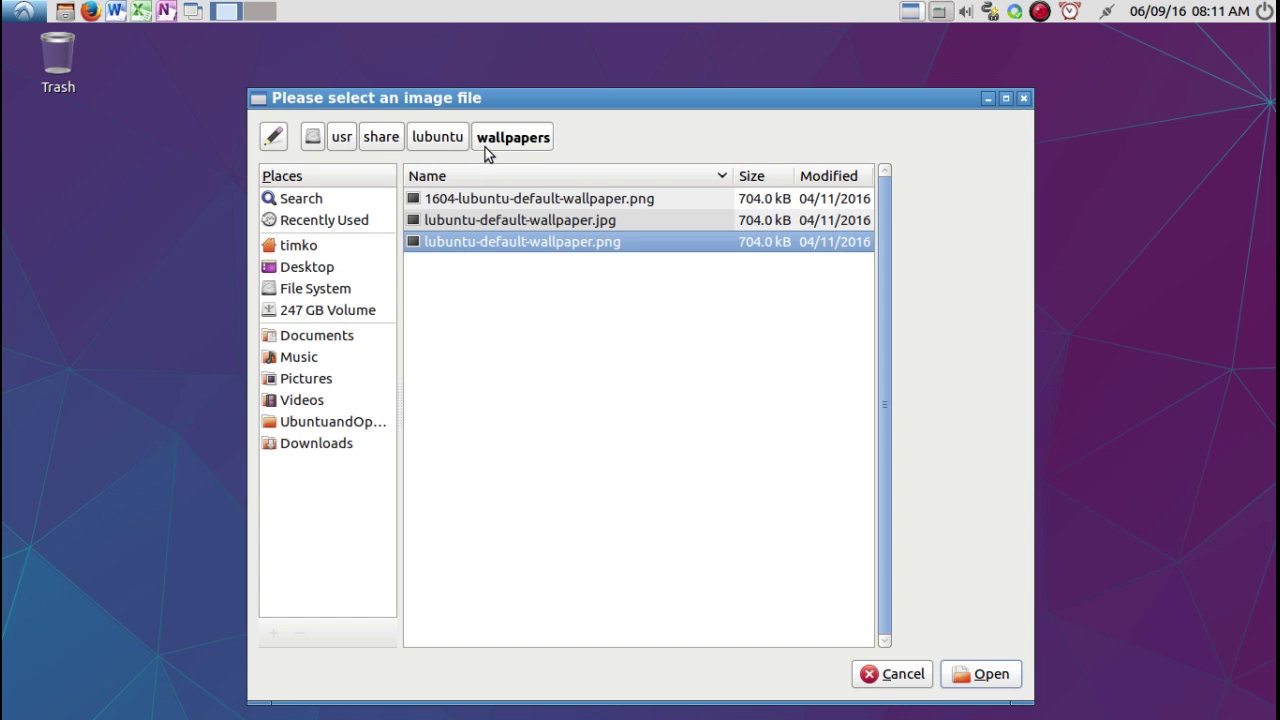
left_click(360, 245)
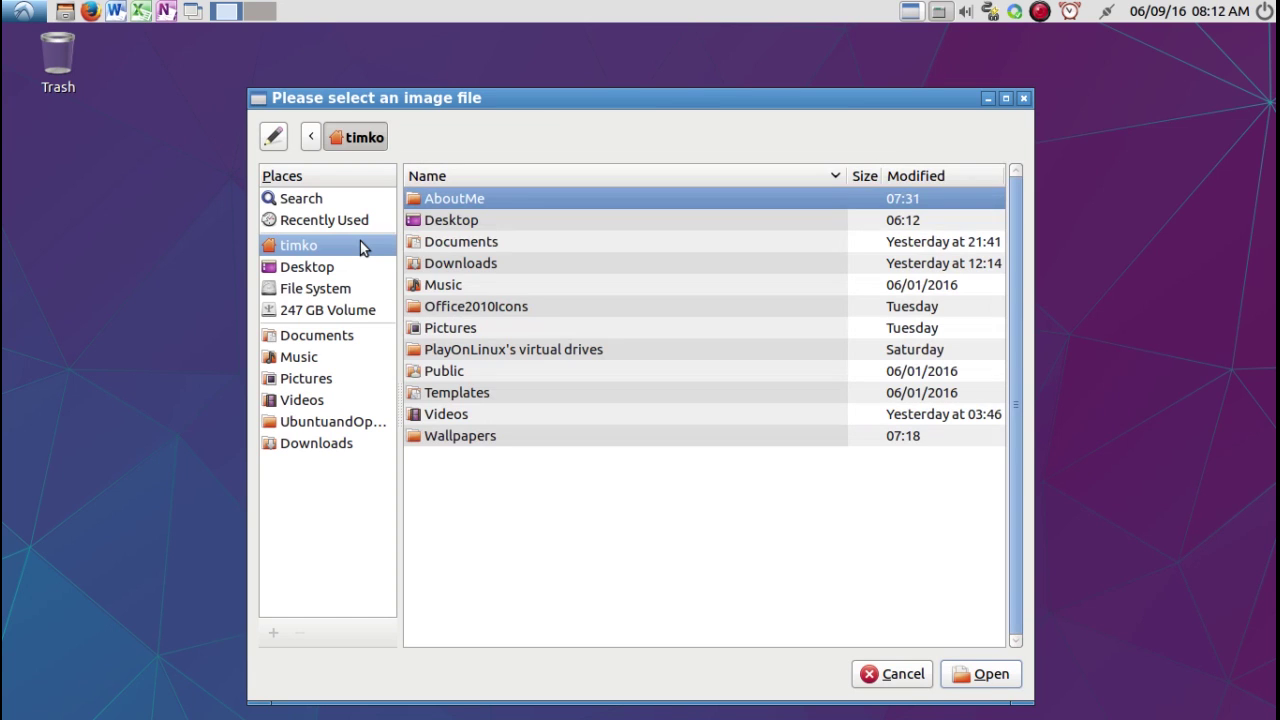
left_click(531, 444)
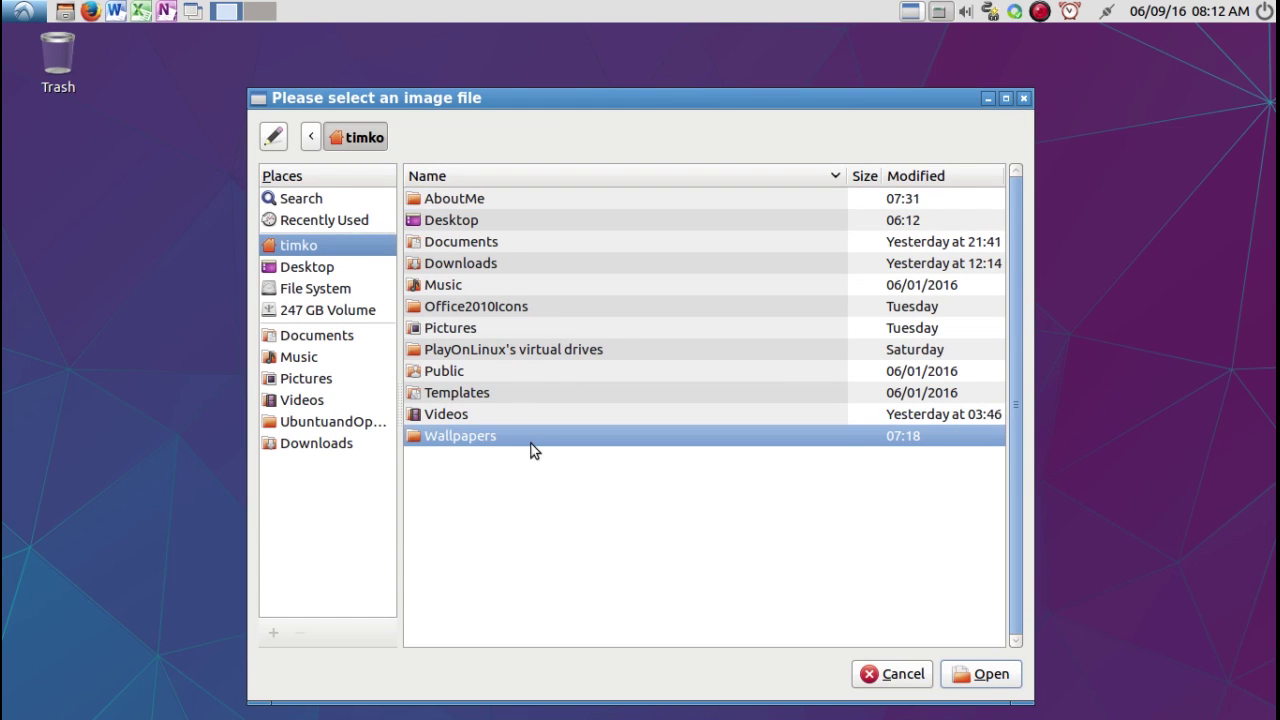
double_click(531, 444)
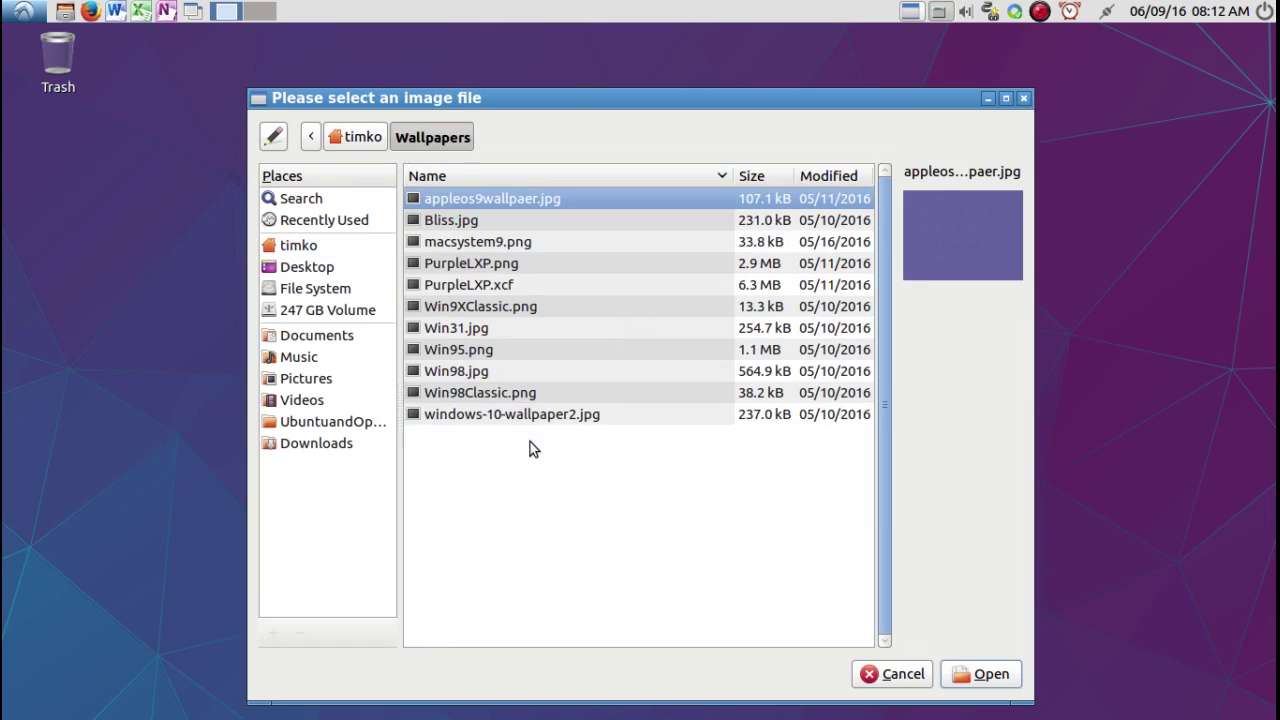
left_click(503, 266)
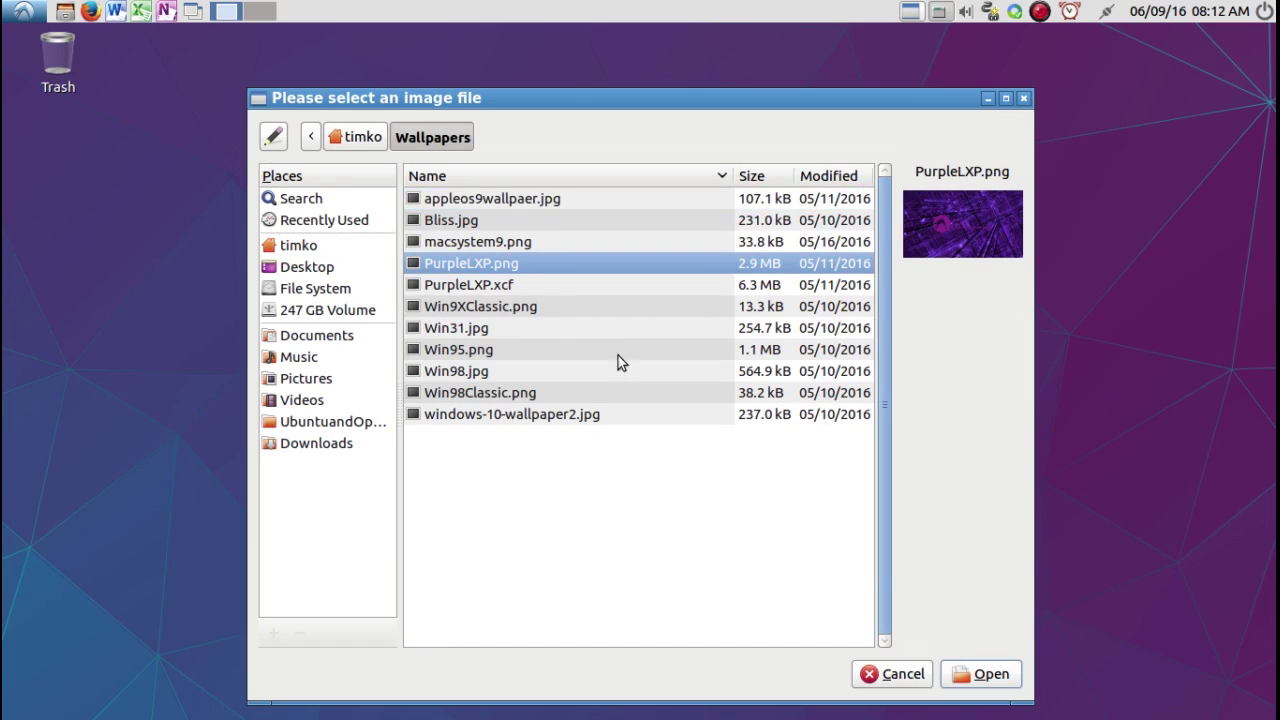
left_click(988, 676)
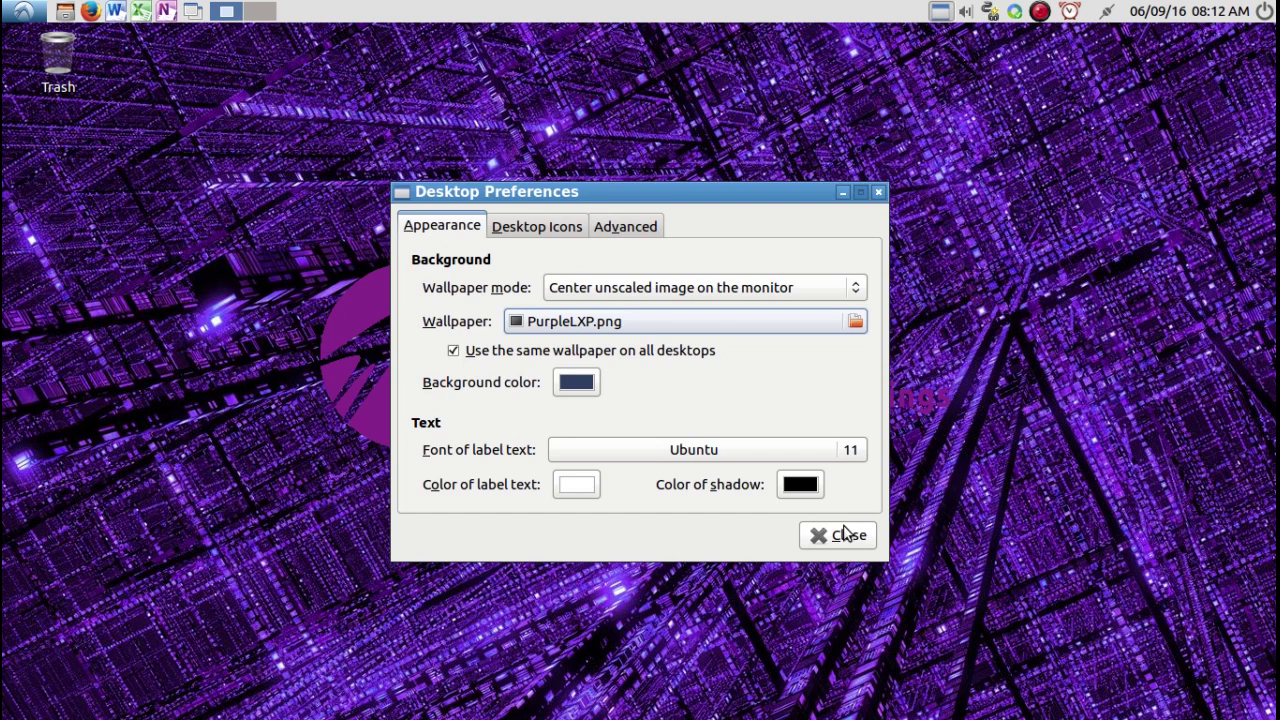
left_click(547, 231)
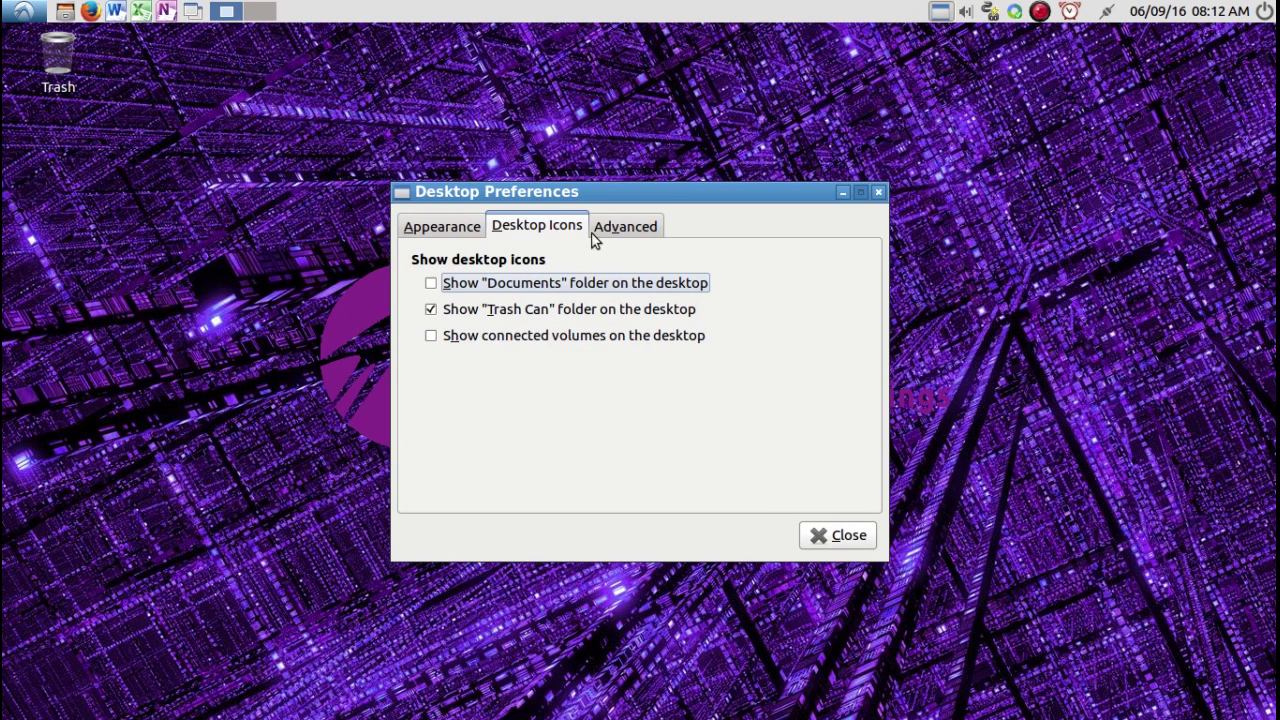
left_click(597, 233)
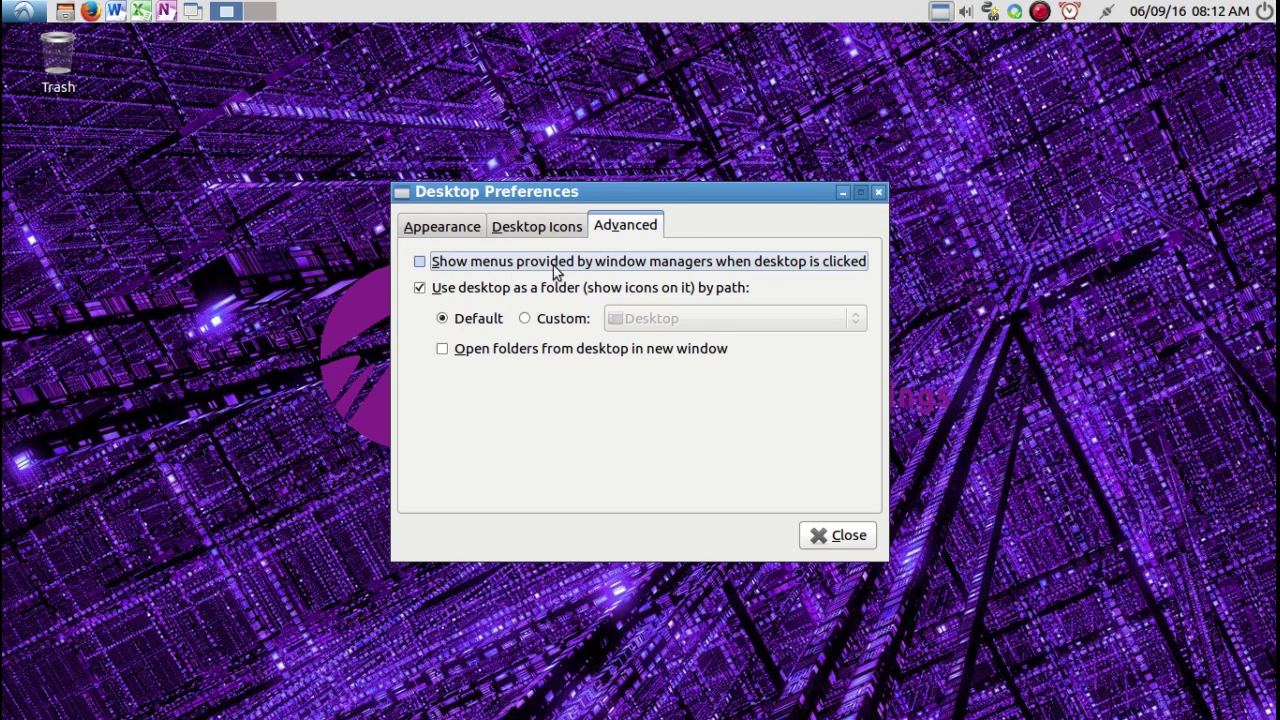
left_click(446, 230)
left_click(631, 226)
left_click(425, 265)
right_click(252, 265)
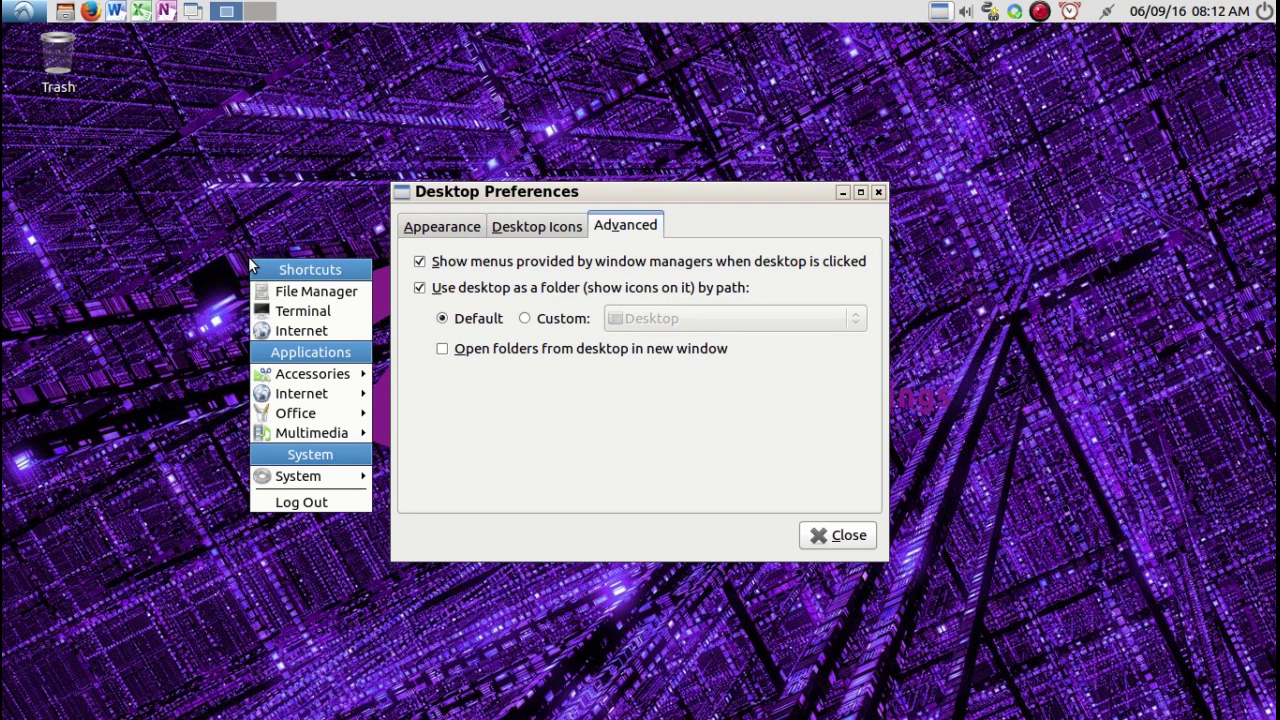
mouse_move(316, 433)
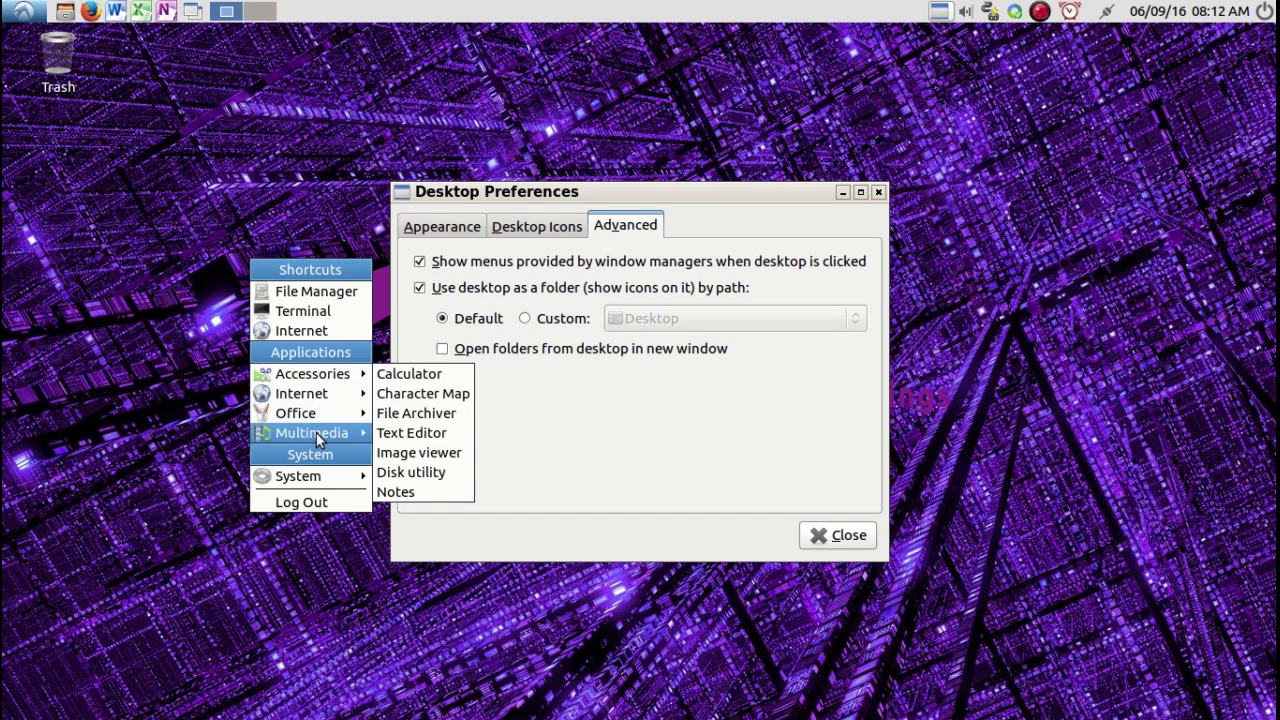
left_click(301, 200)
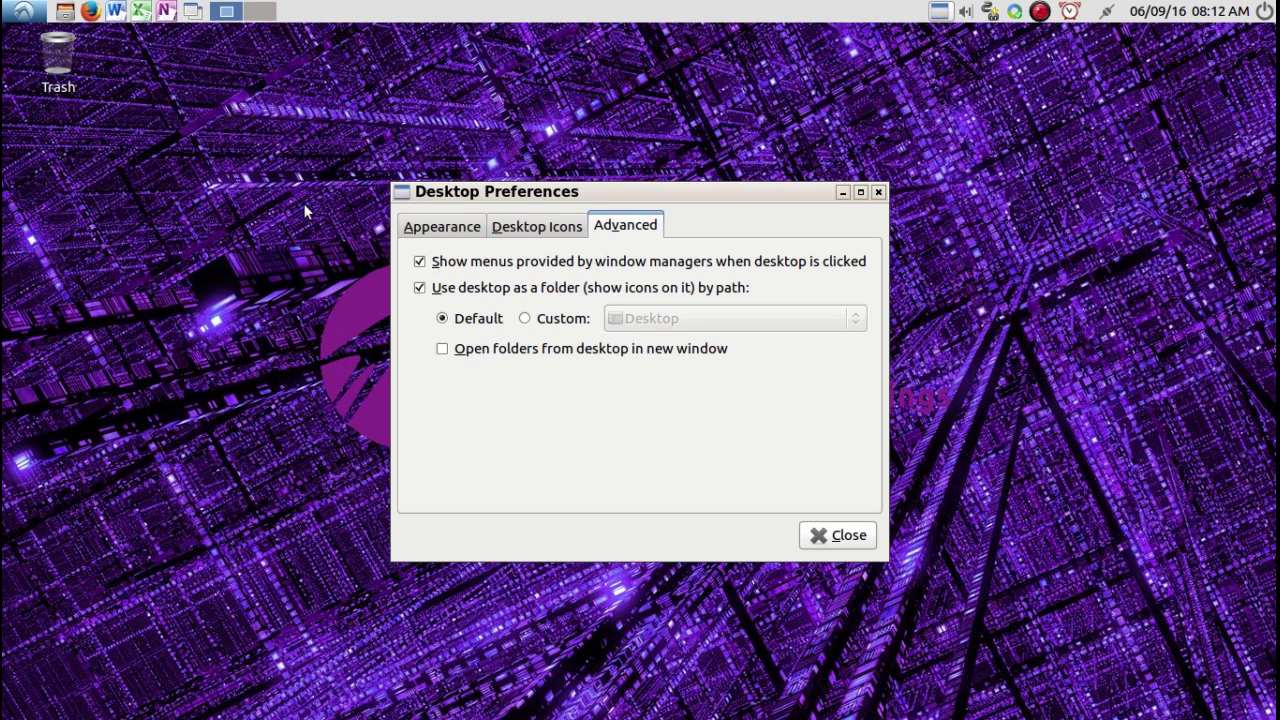
left_click(419, 261)
right_click(232, 259)
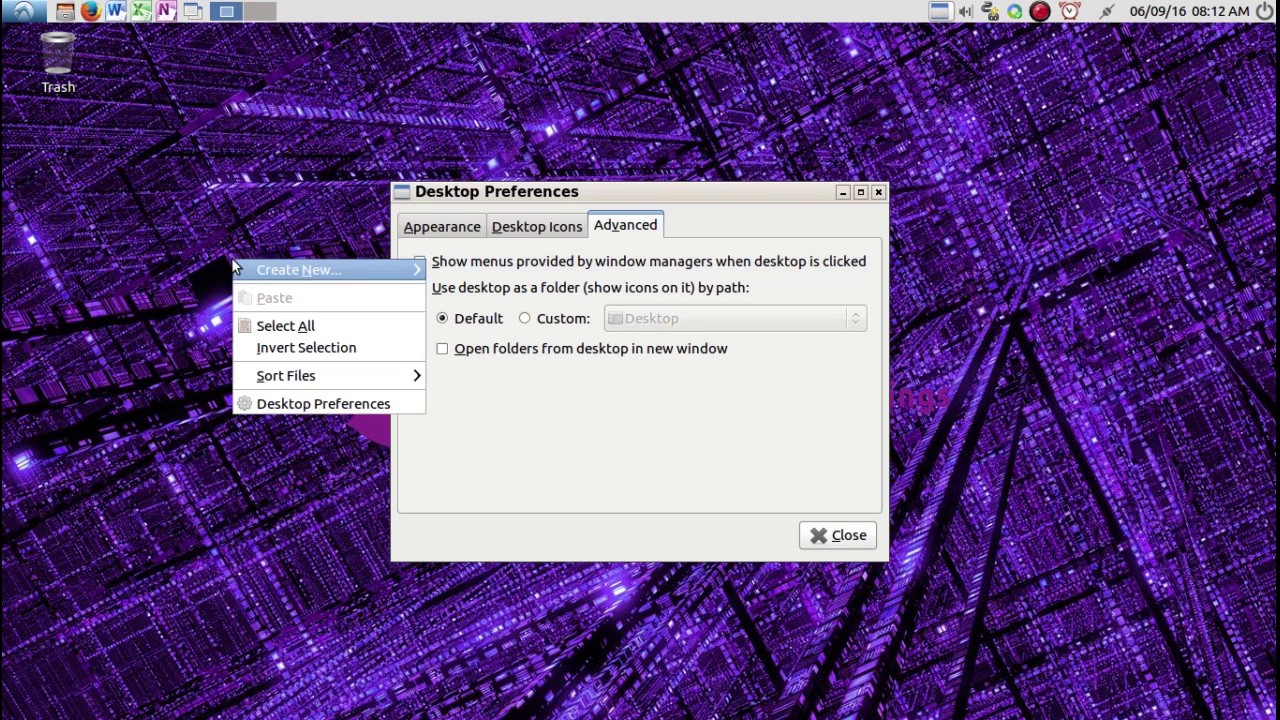
mouse_move(275, 376)
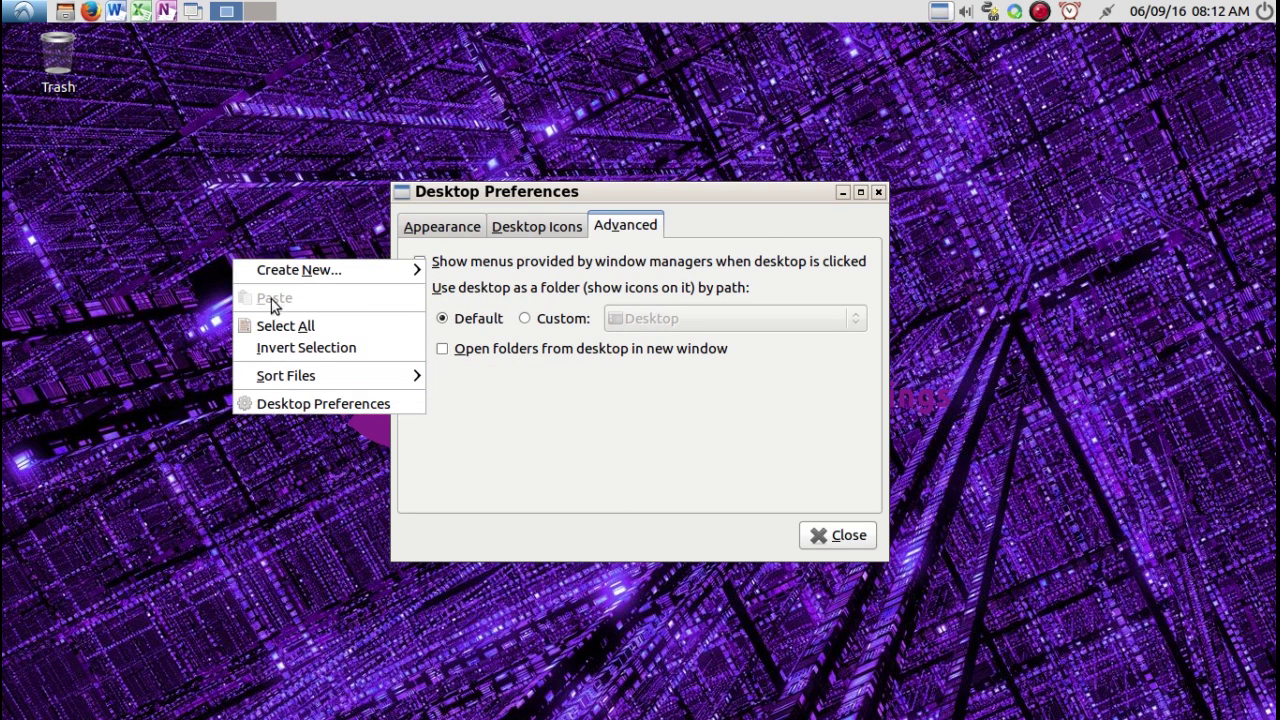
left_click(186, 378)
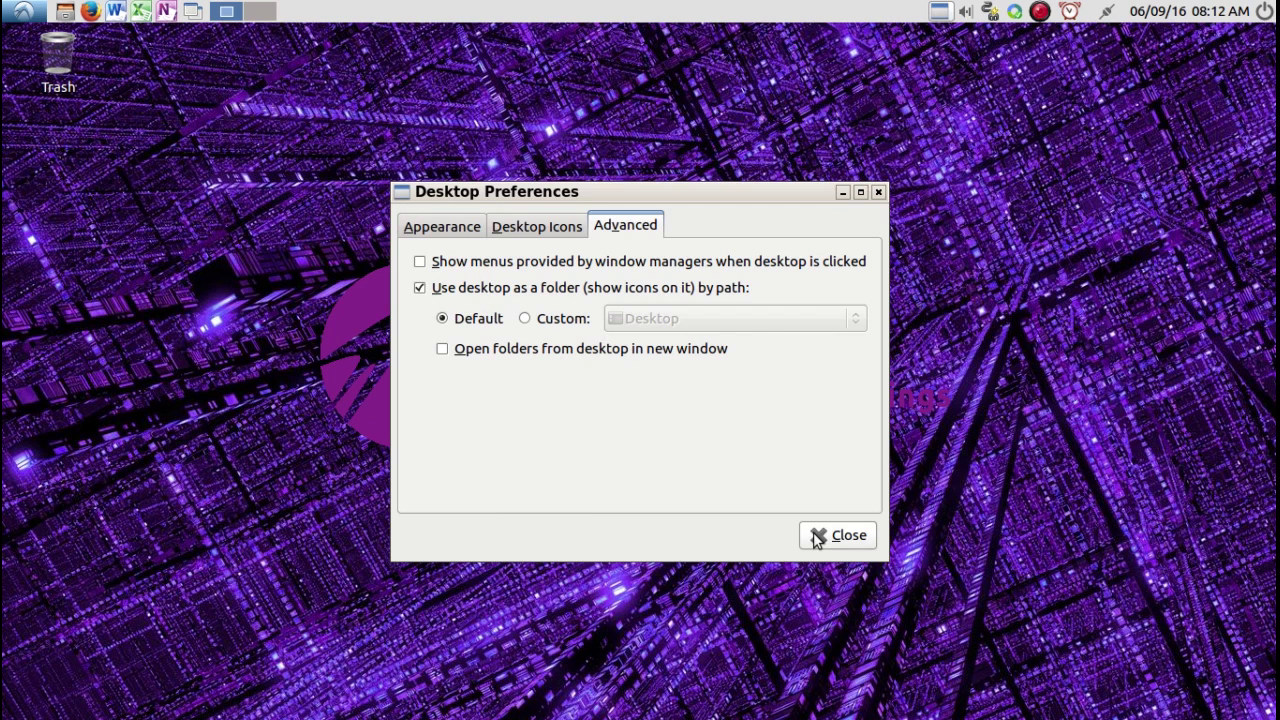
Review the Desktop Icons and Appearance tabs and the wallpaper mode list, then close without changes.
left_click(550, 228)
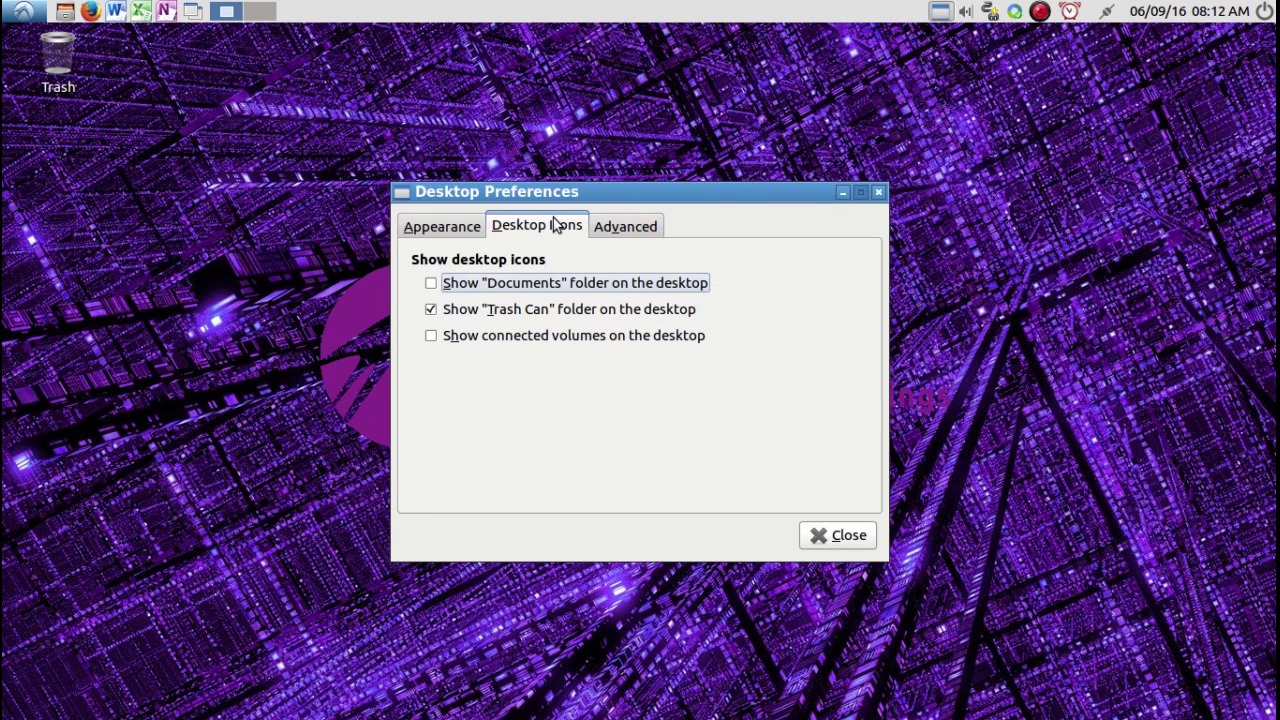
left_click(442, 232)
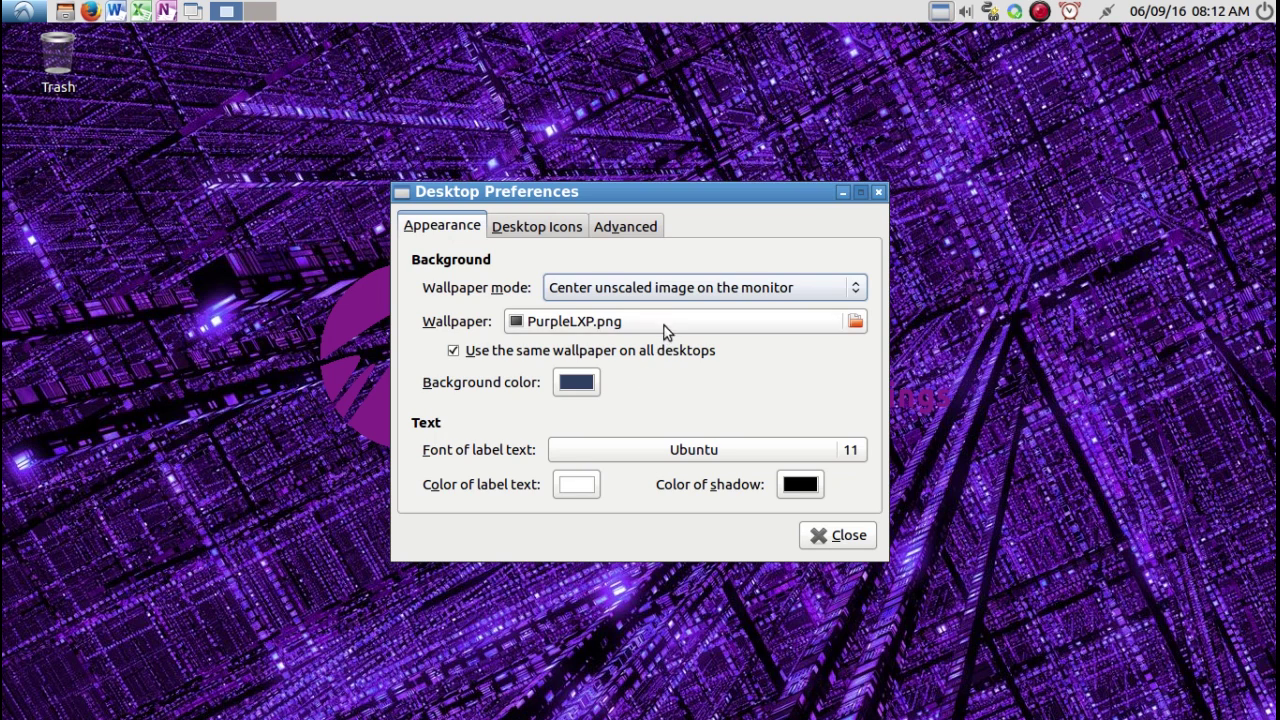
left_click(665, 292)
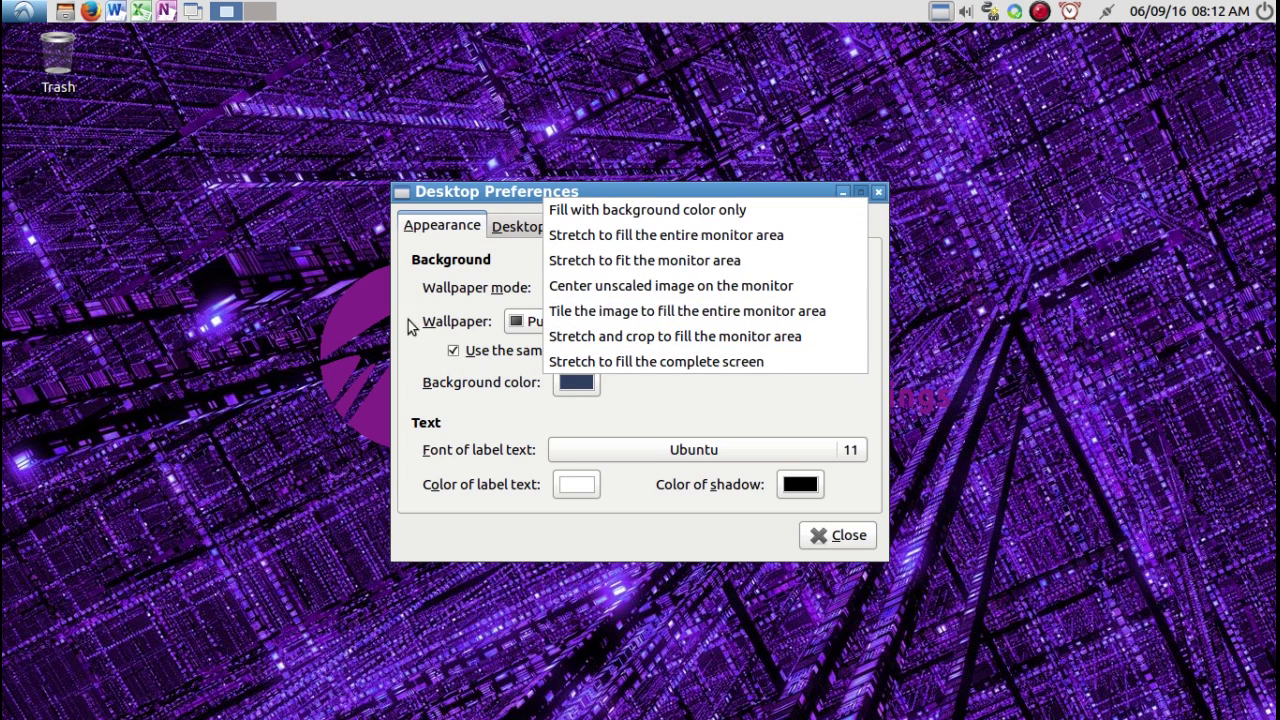
left_click(344, 319)
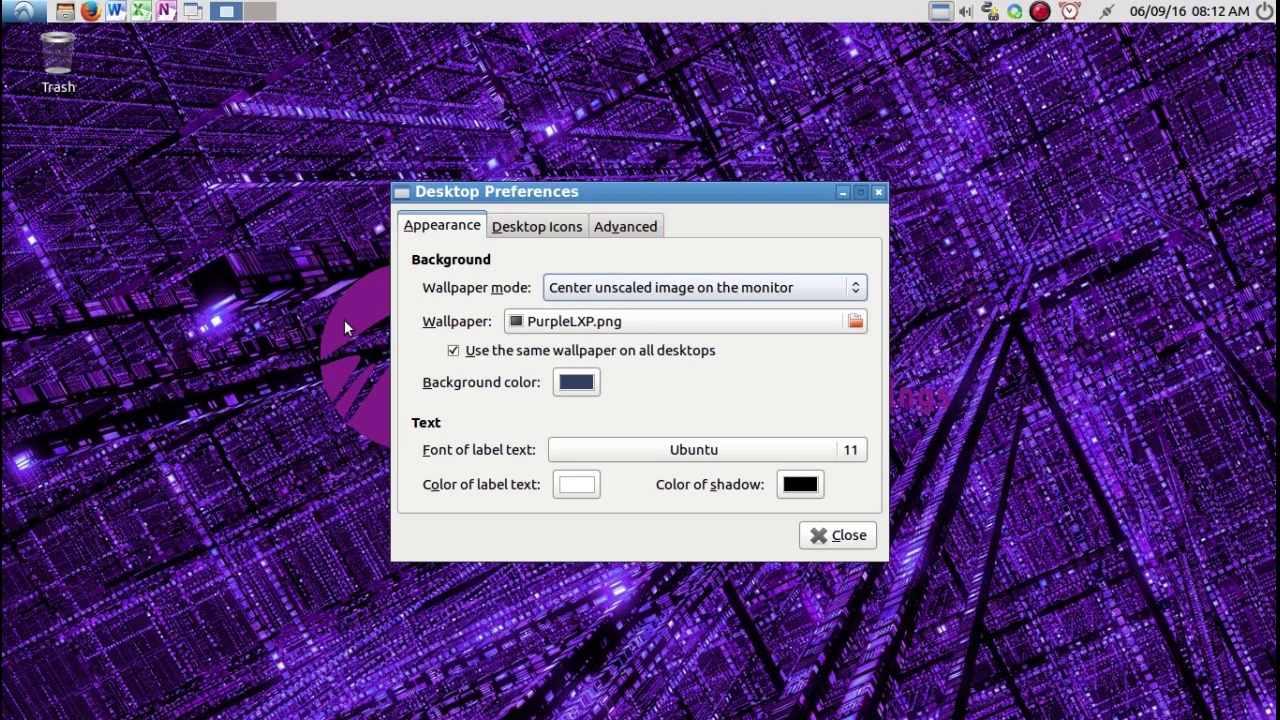
left_click(821, 535)
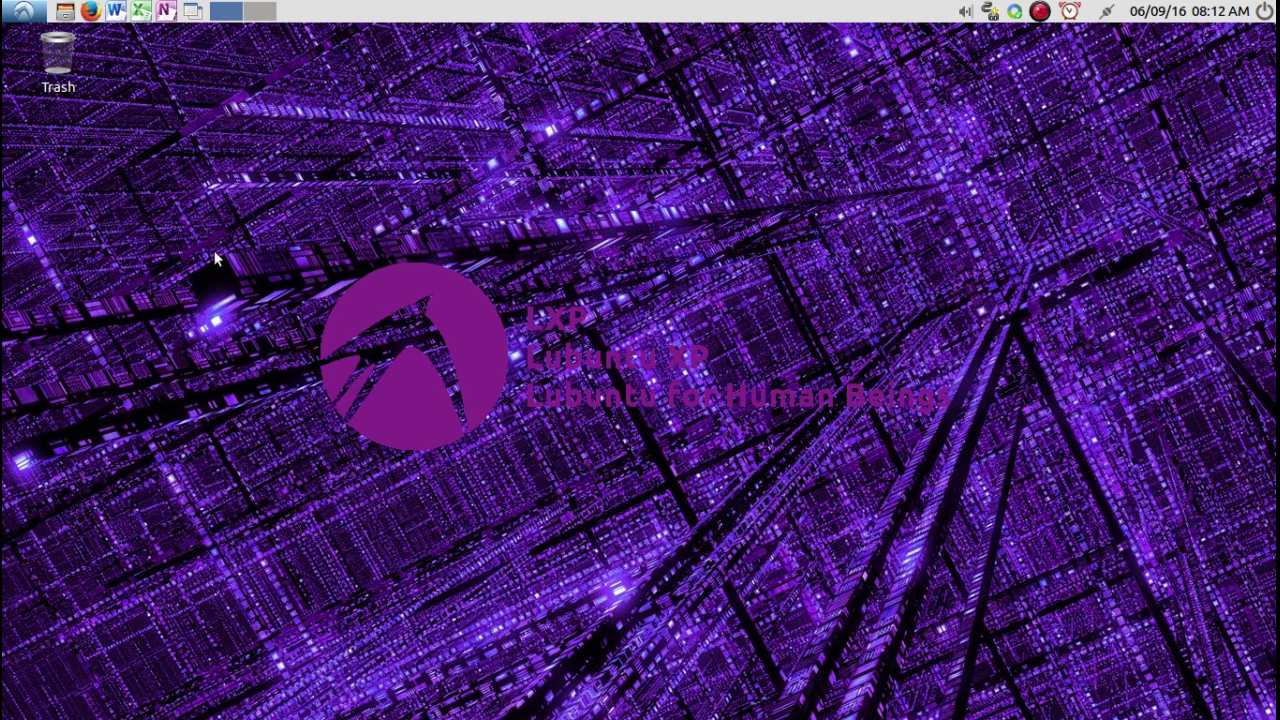
Open the Lubuntu main menu and browse System Tools and Sound & Video toward LXTerminal.
left_click(22, 11)
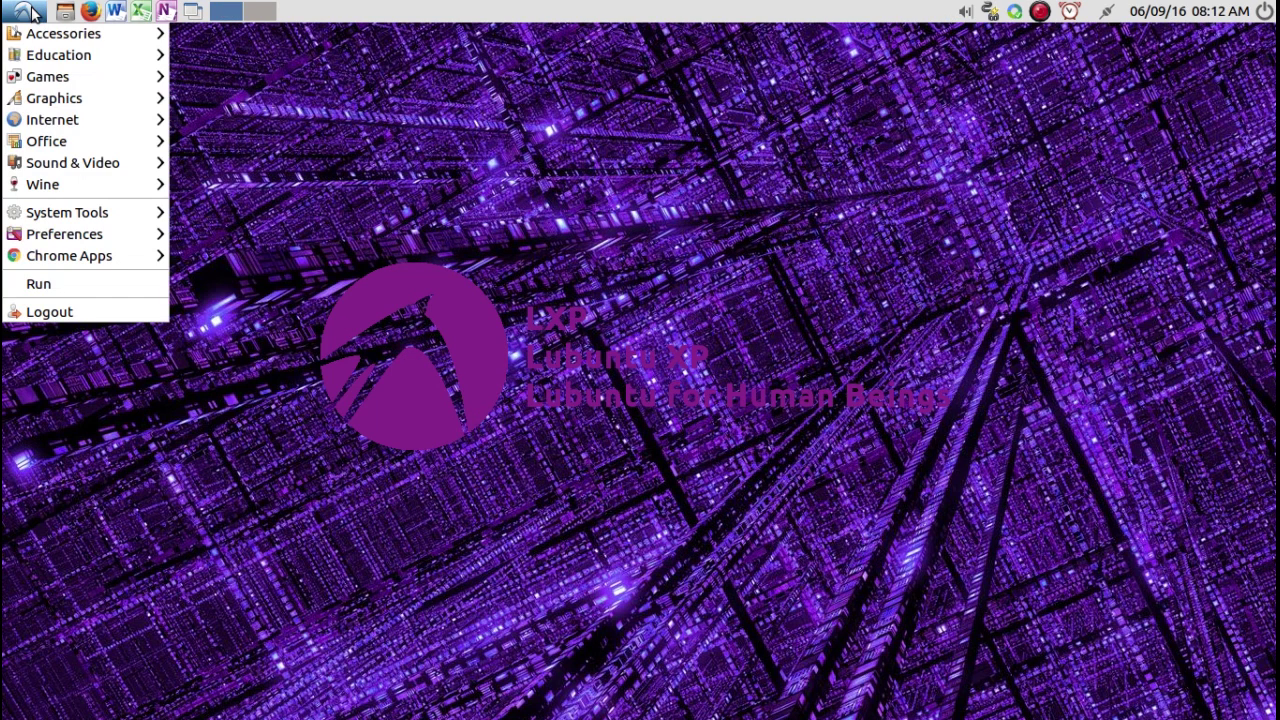
mouse_move(68, 216)
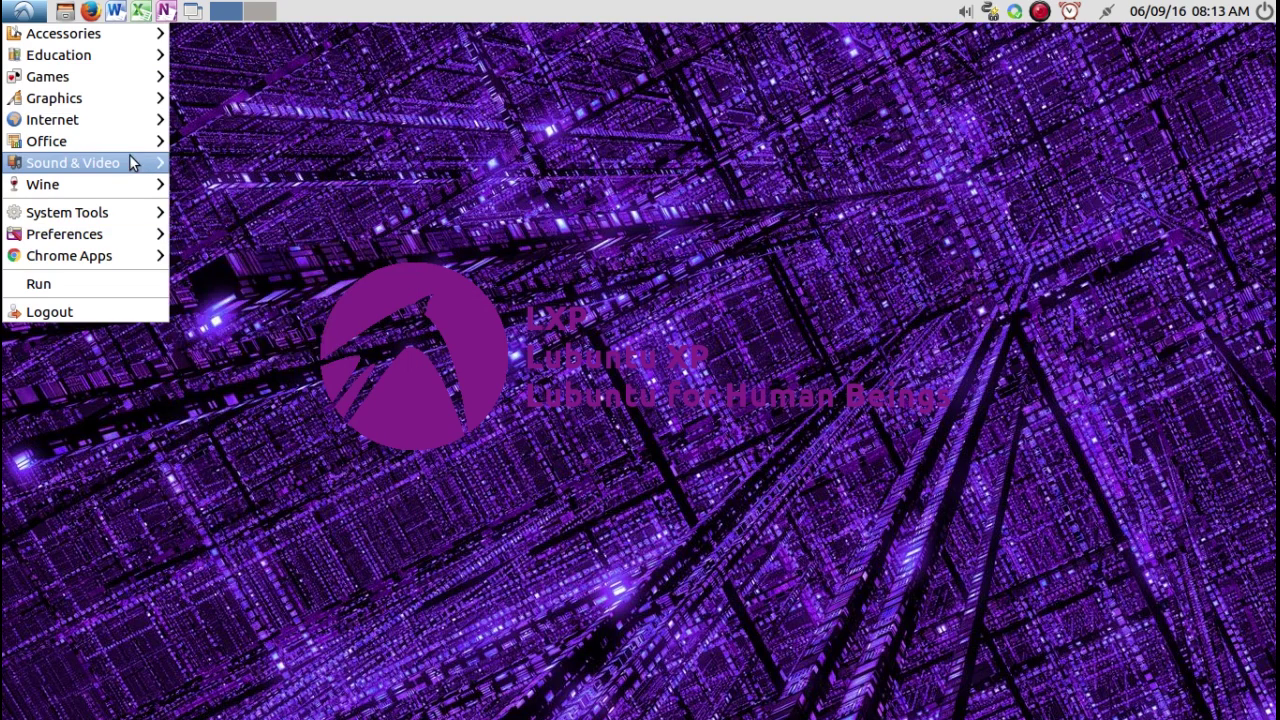
mouse_move(124, 167)
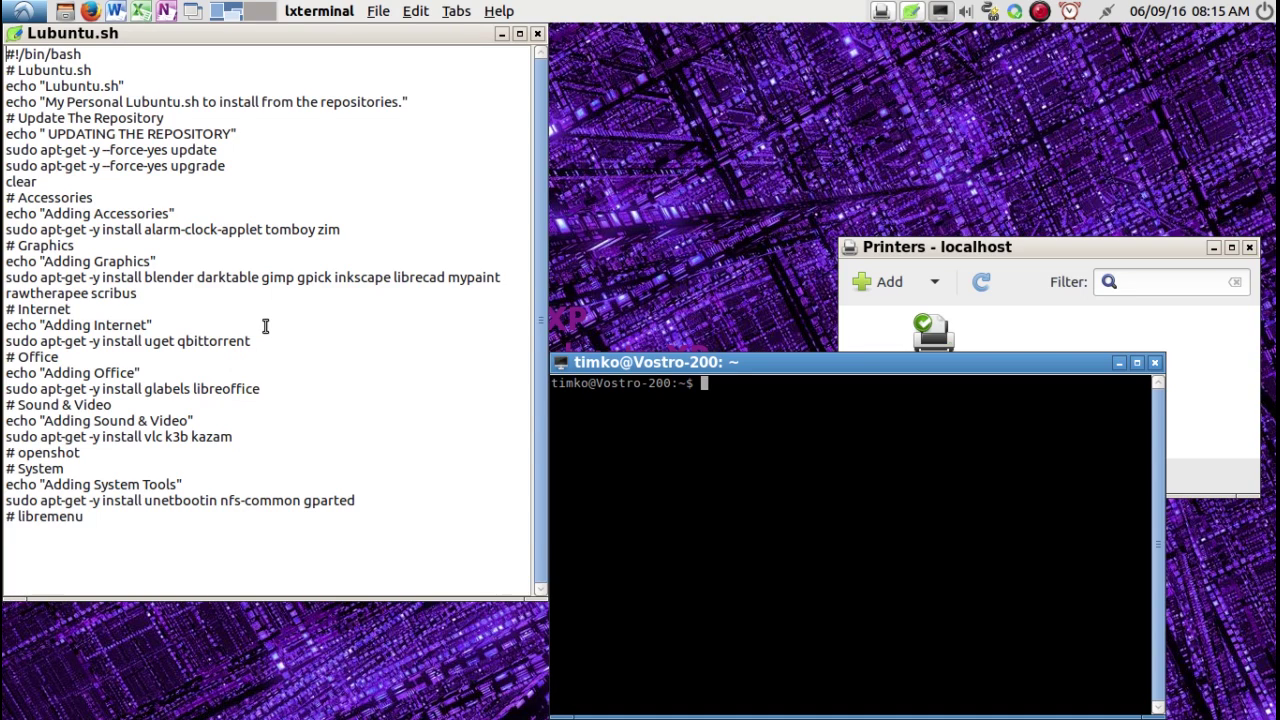
Run 'sudo apt-get install boomaga', enter the administrator password and confirm with y.
type("sudo apt-get install")
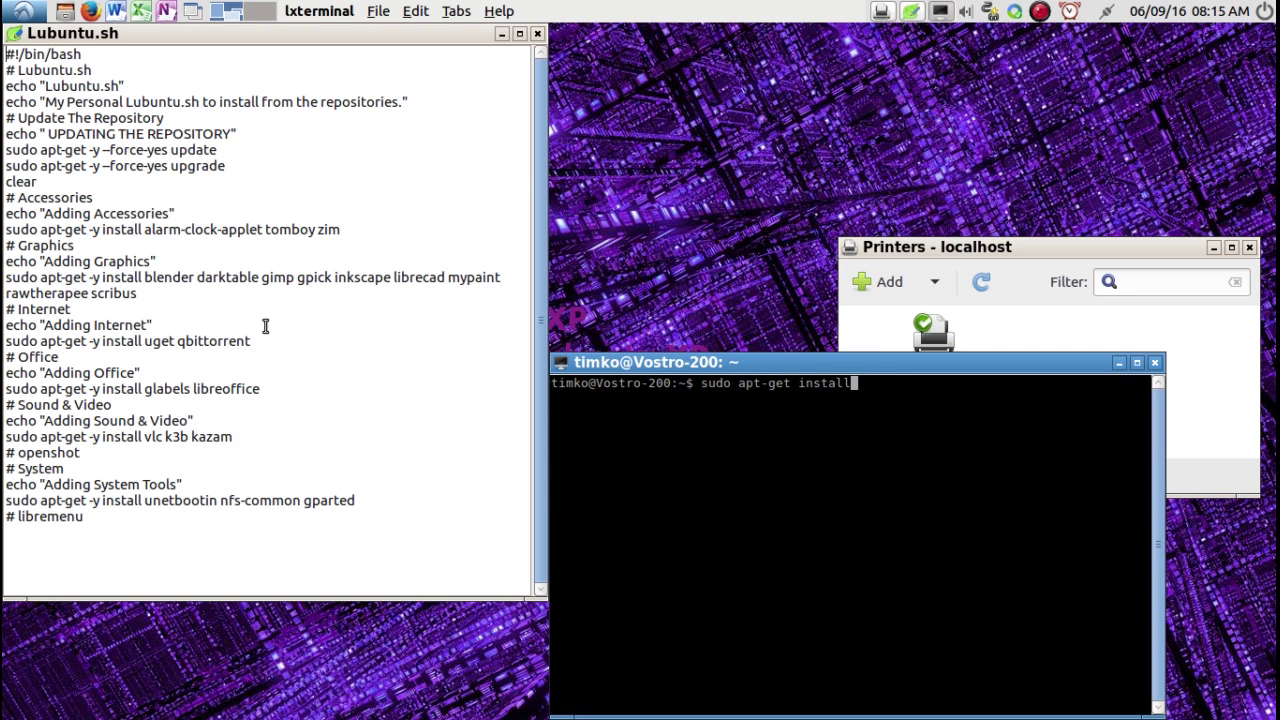
type(" boomaga")
key("Return")
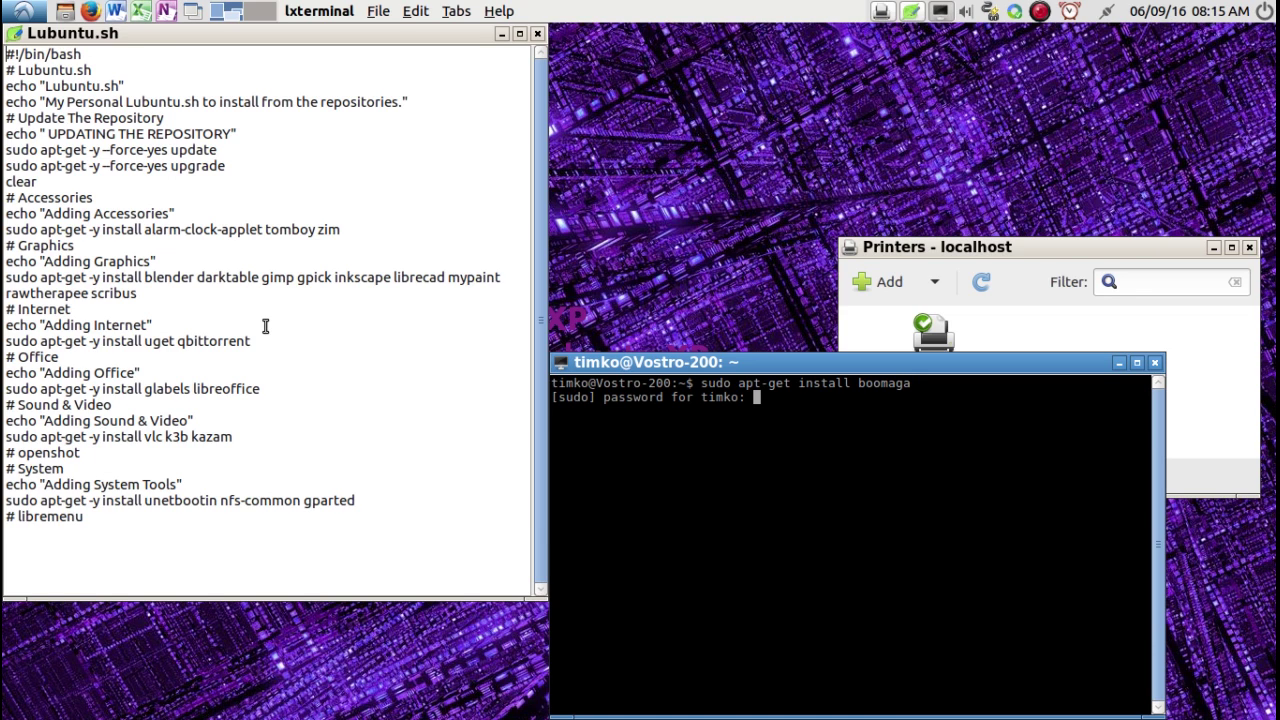
key("Return")
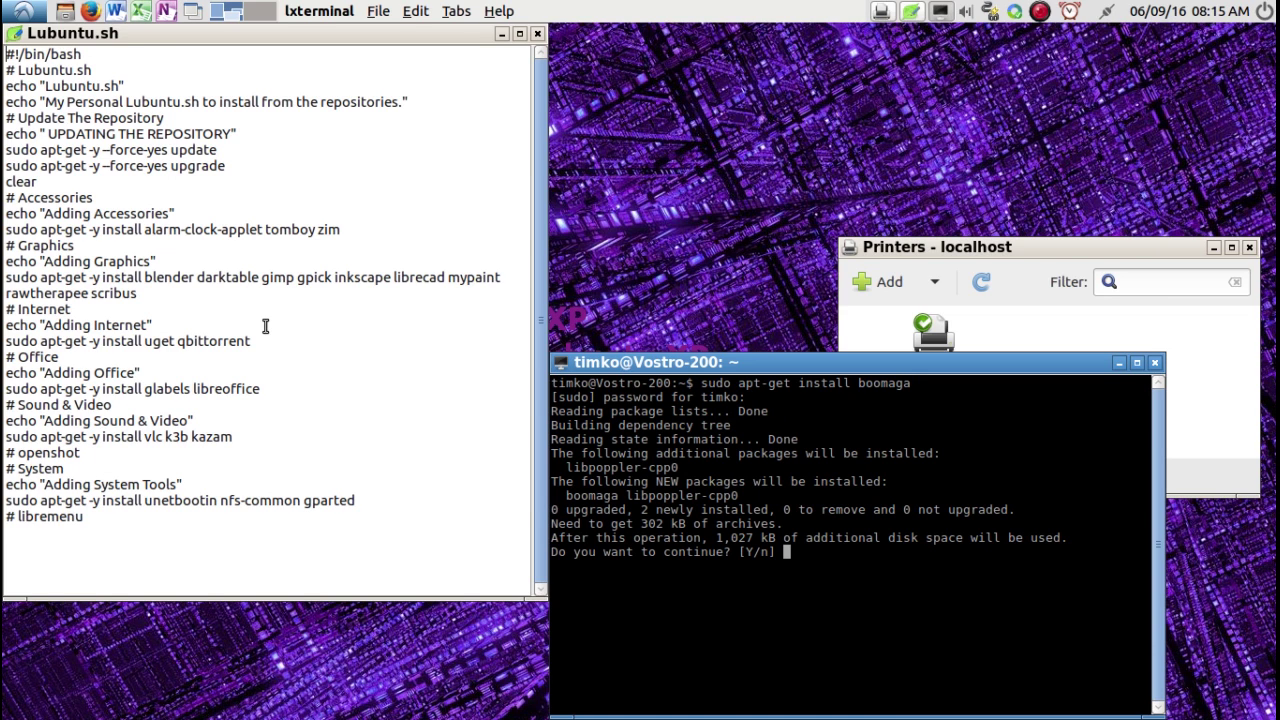
type("y")
key("Return")
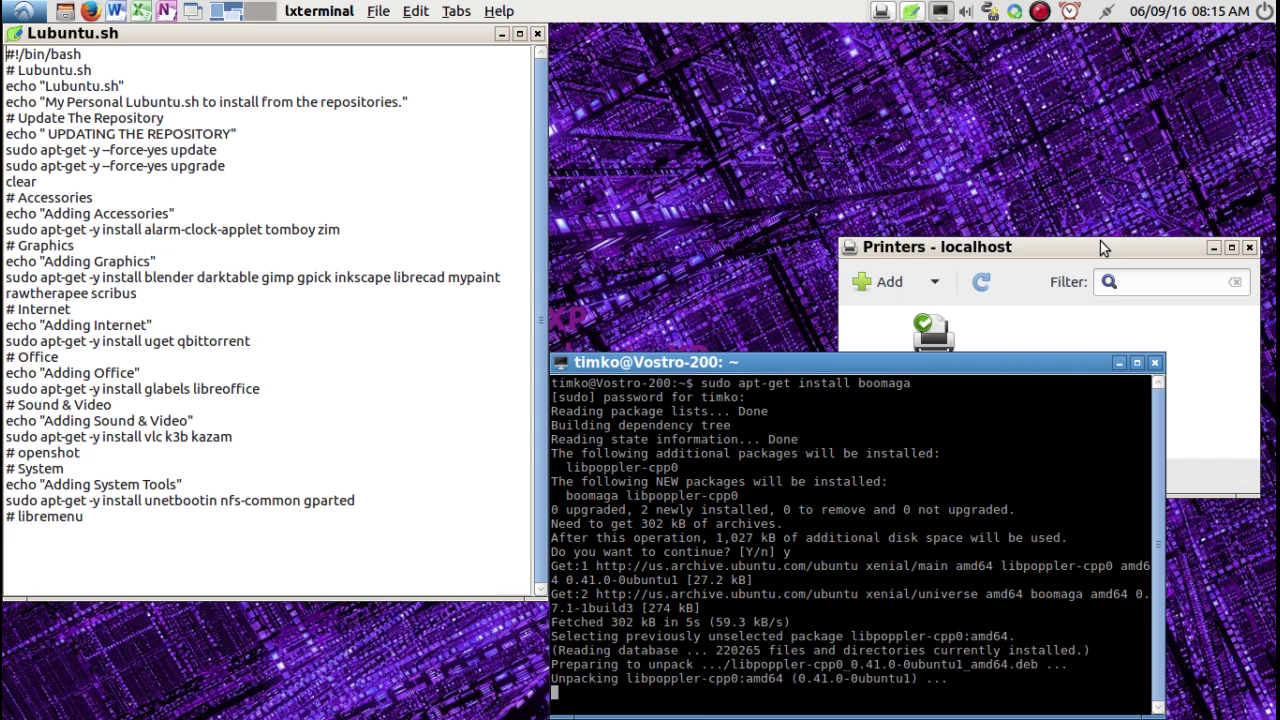
Move the Printers window up and shift the terminal slightly right.
left_click_drag(1100, 244, 1091, 60)
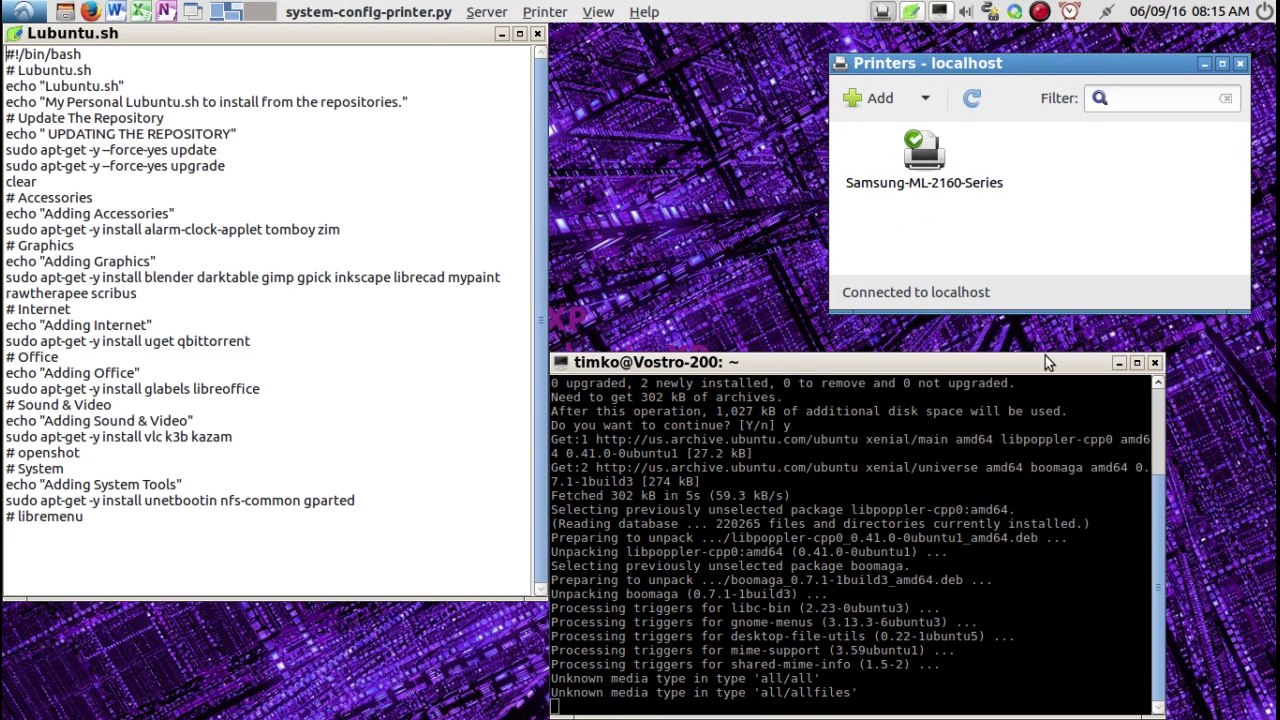
left_click(1030, 358)
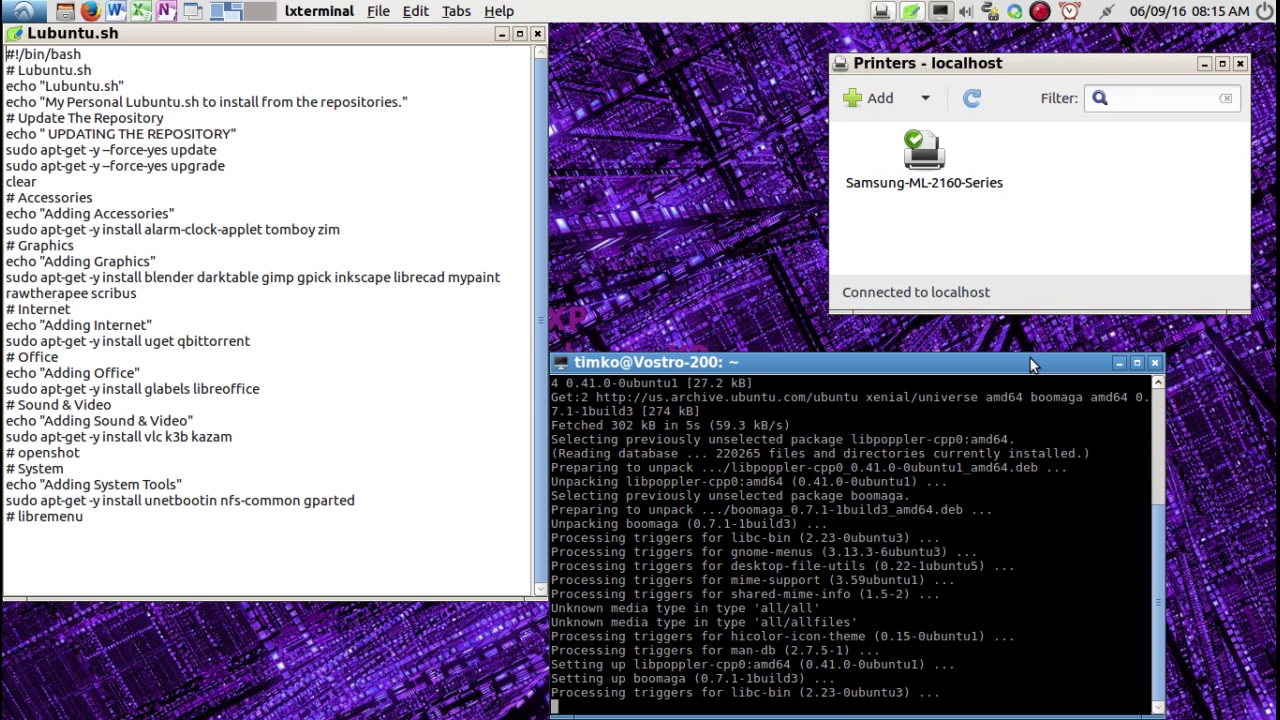
left_click_drag(1030, 357, 1067, 360)
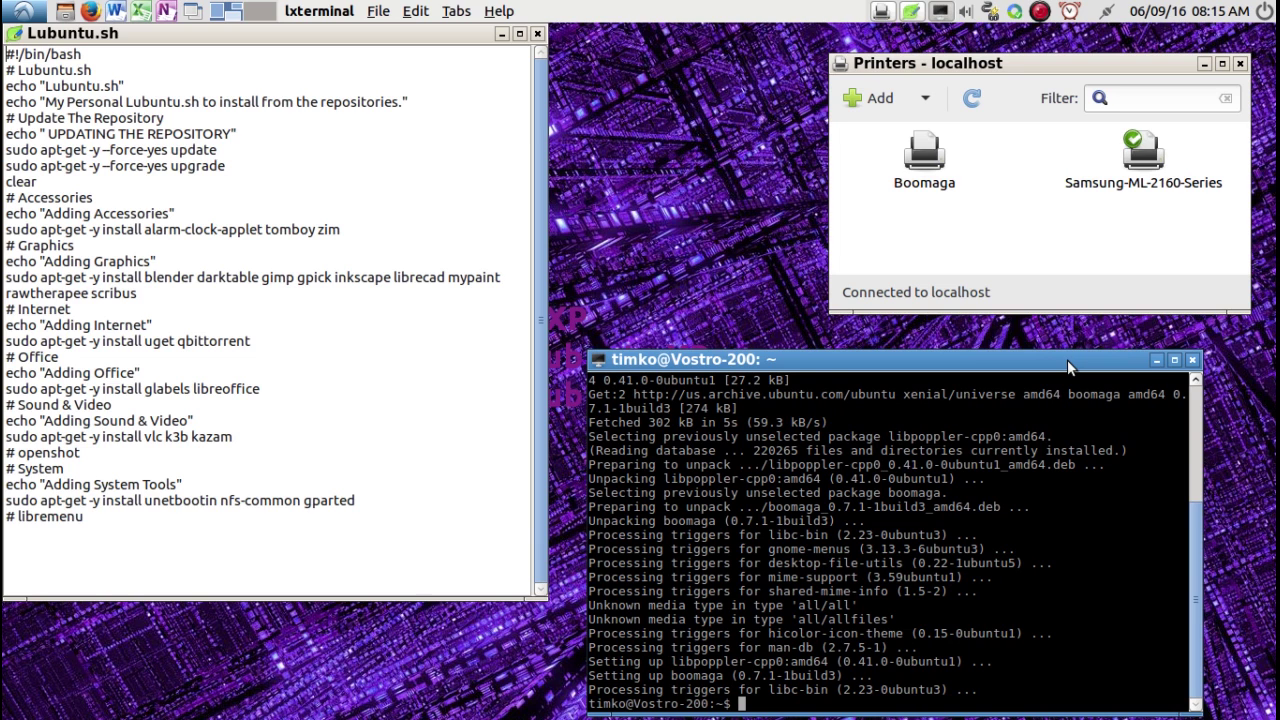
Close the terminal and open the Boomaga printer's properties at the enlarged Printer Options page.
left_click(1191, 359)
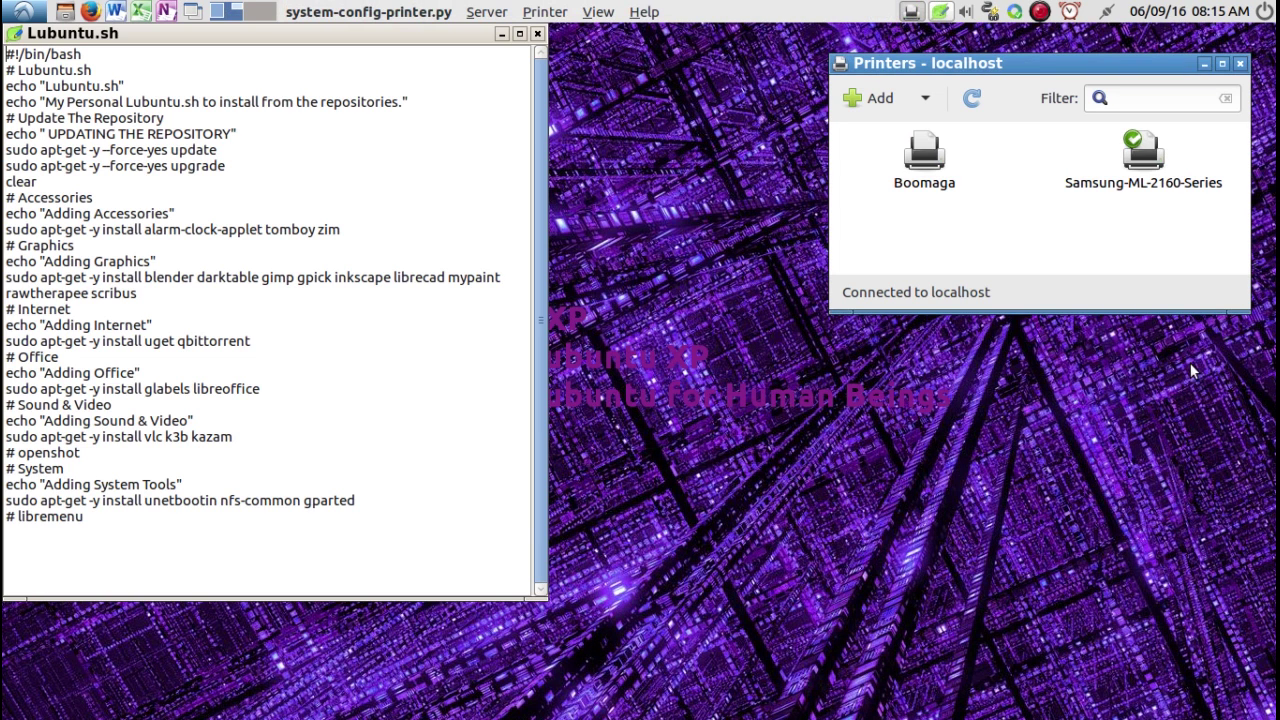
double_click(920, 163)
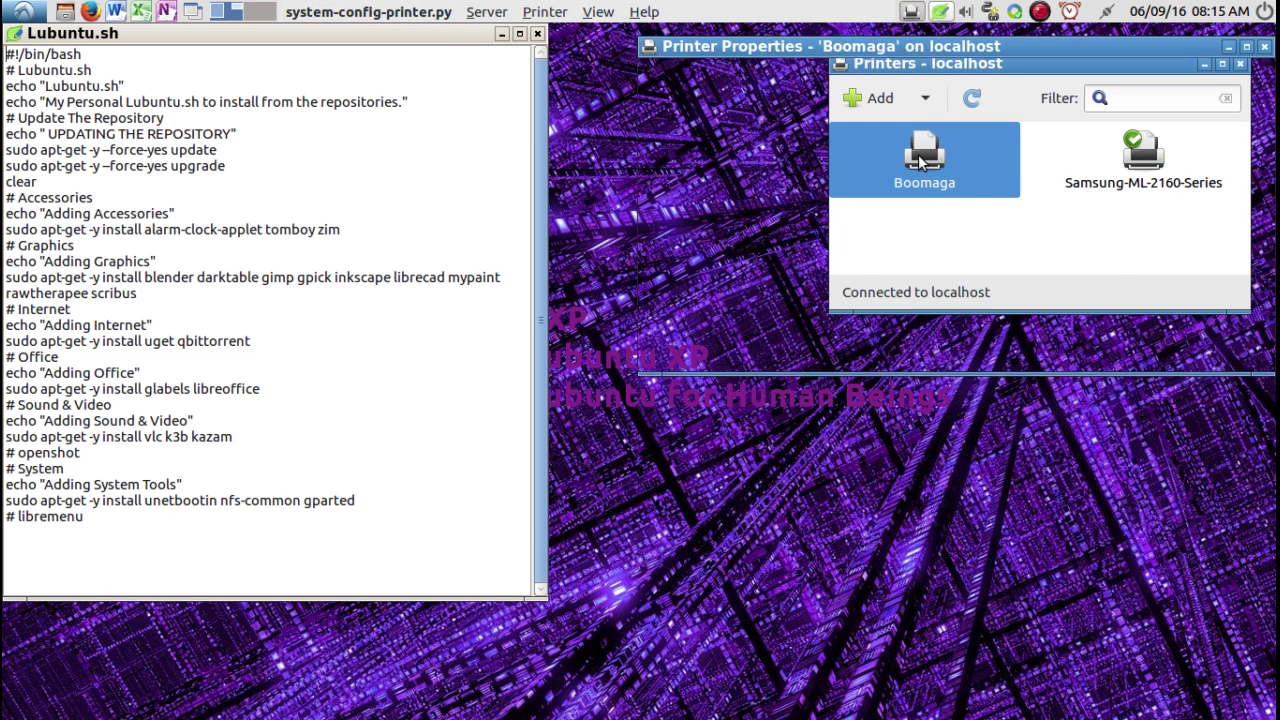
left_click_drag(912, 47, 476, 102)
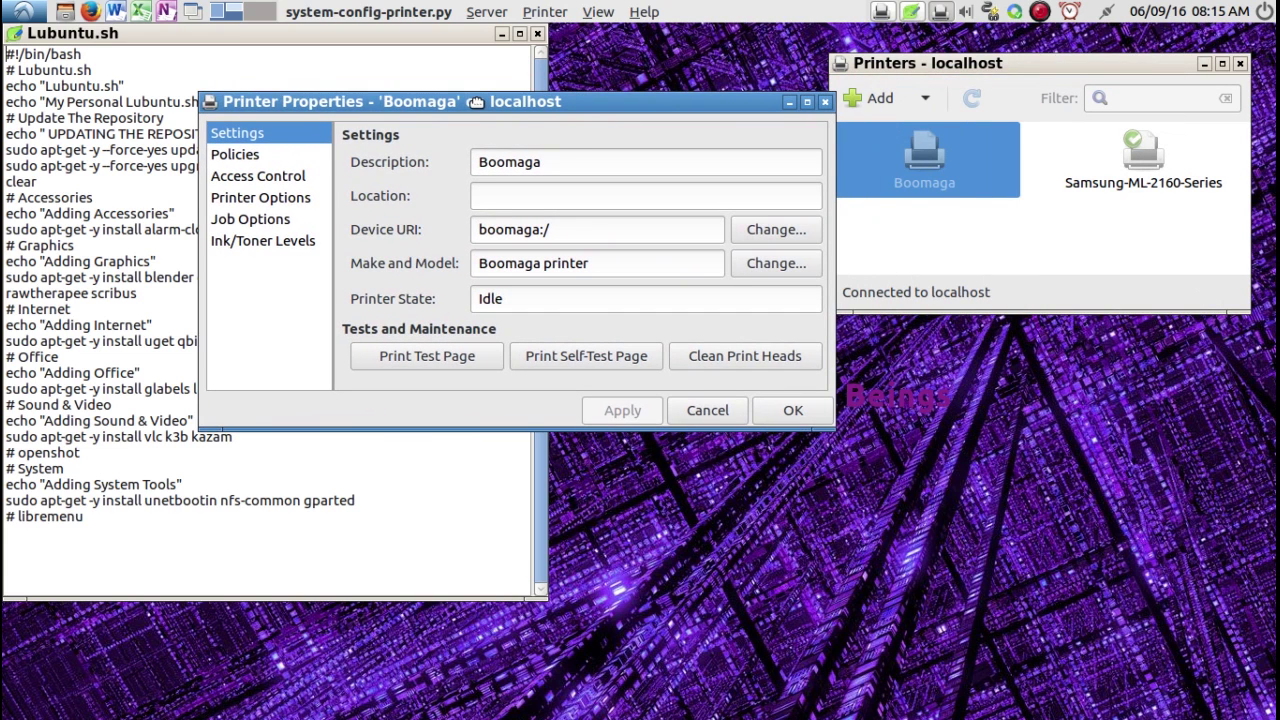
left_click(295, 155)
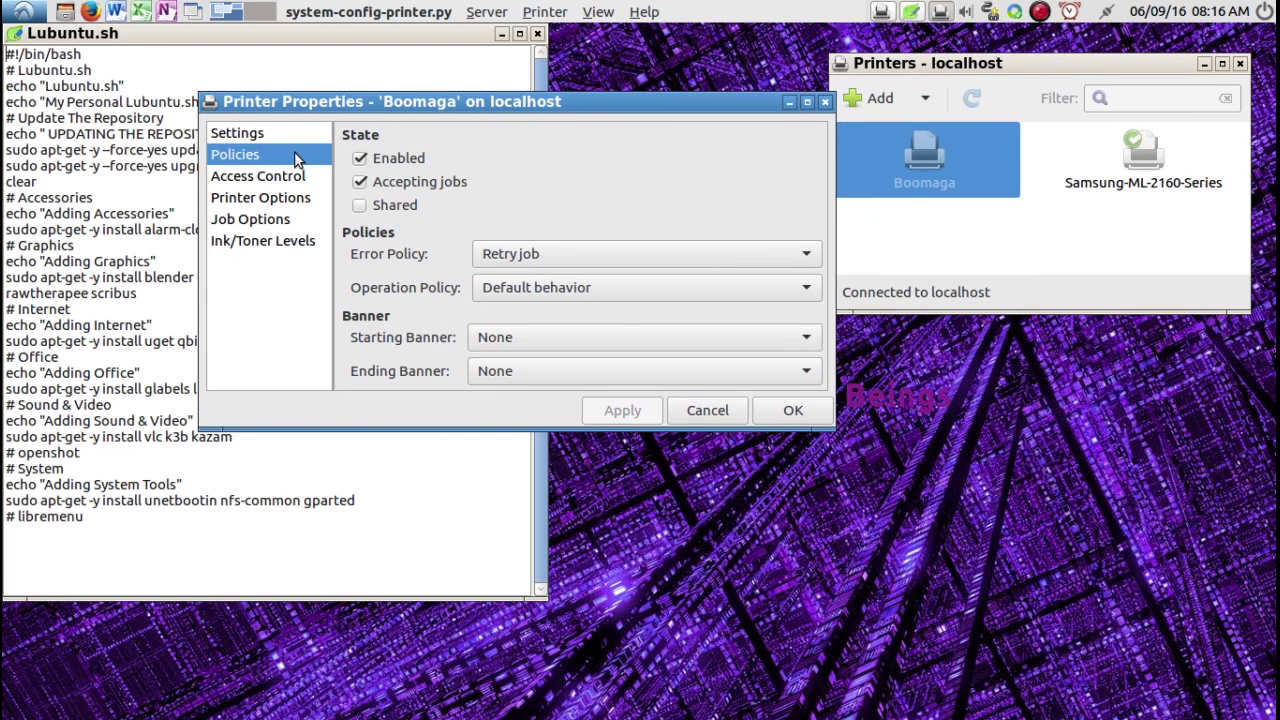
left_click(286, 182)
left_click(288, 199)
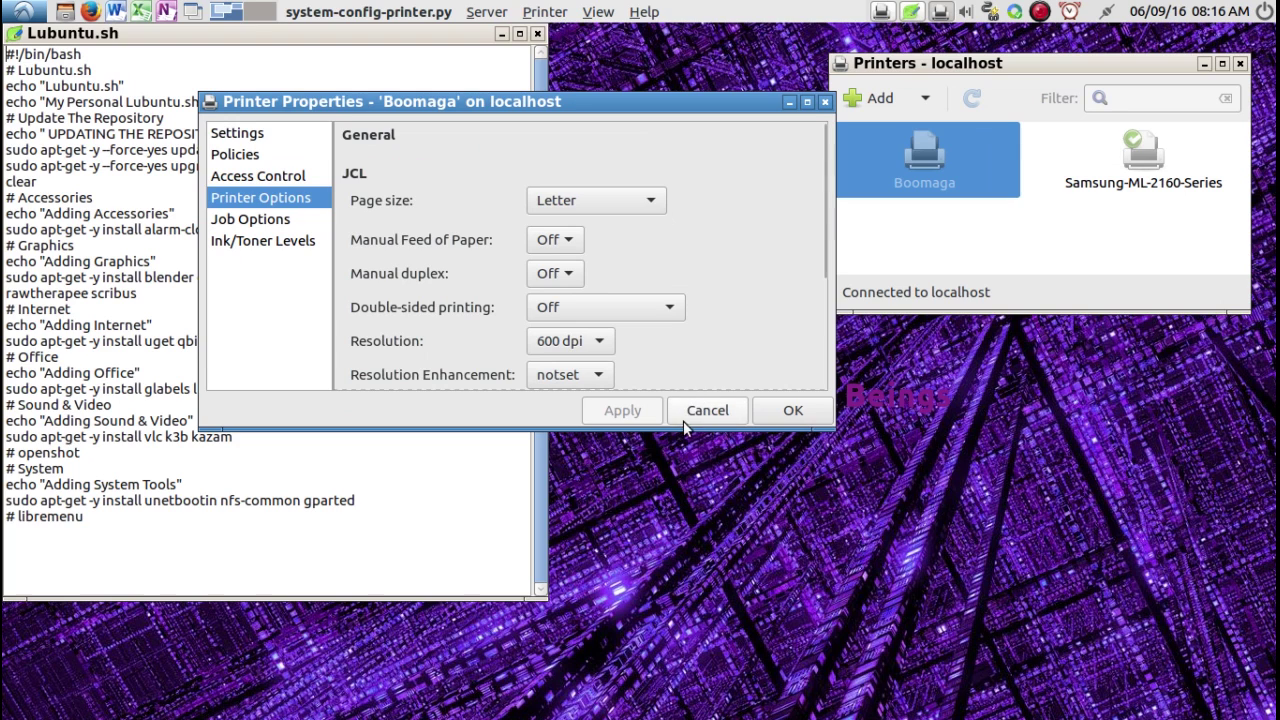
left_click_drag(683, 431, 684, 643)
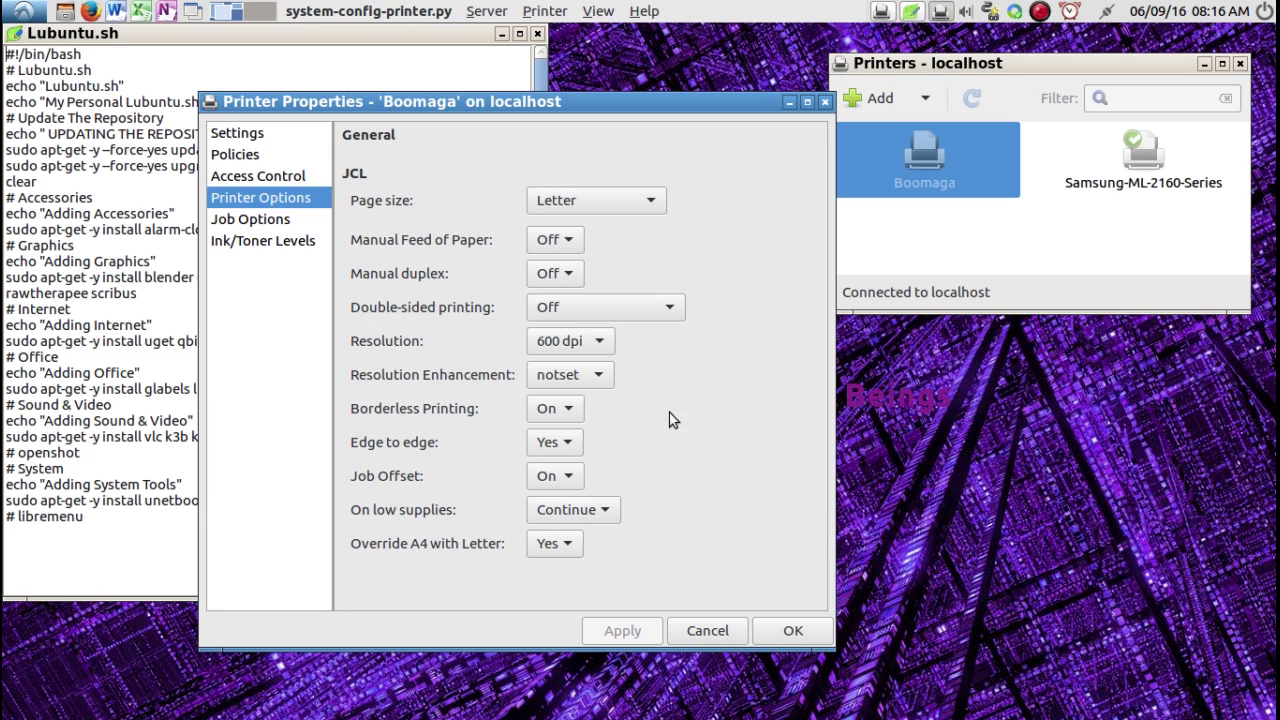
Set Double-sided printing to Long-Edge binding after briefly trying Short-Edge.
left_click(671, 309)
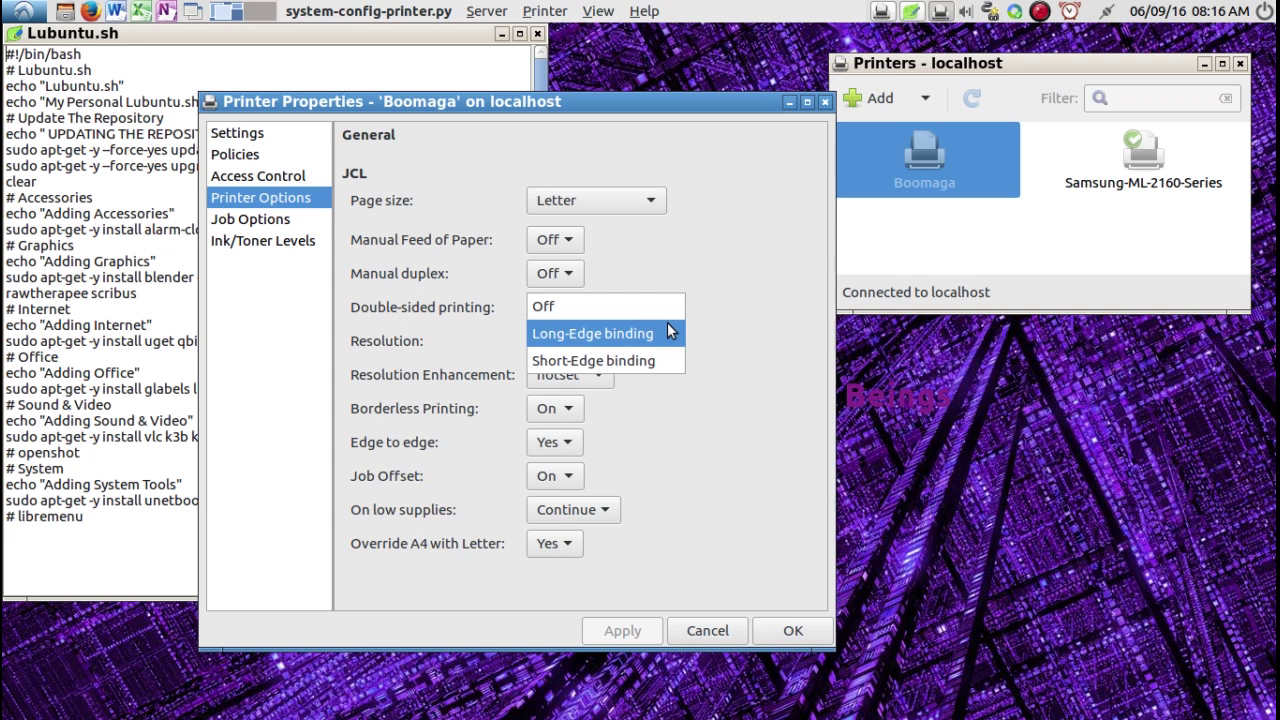
left_click(667, 324)
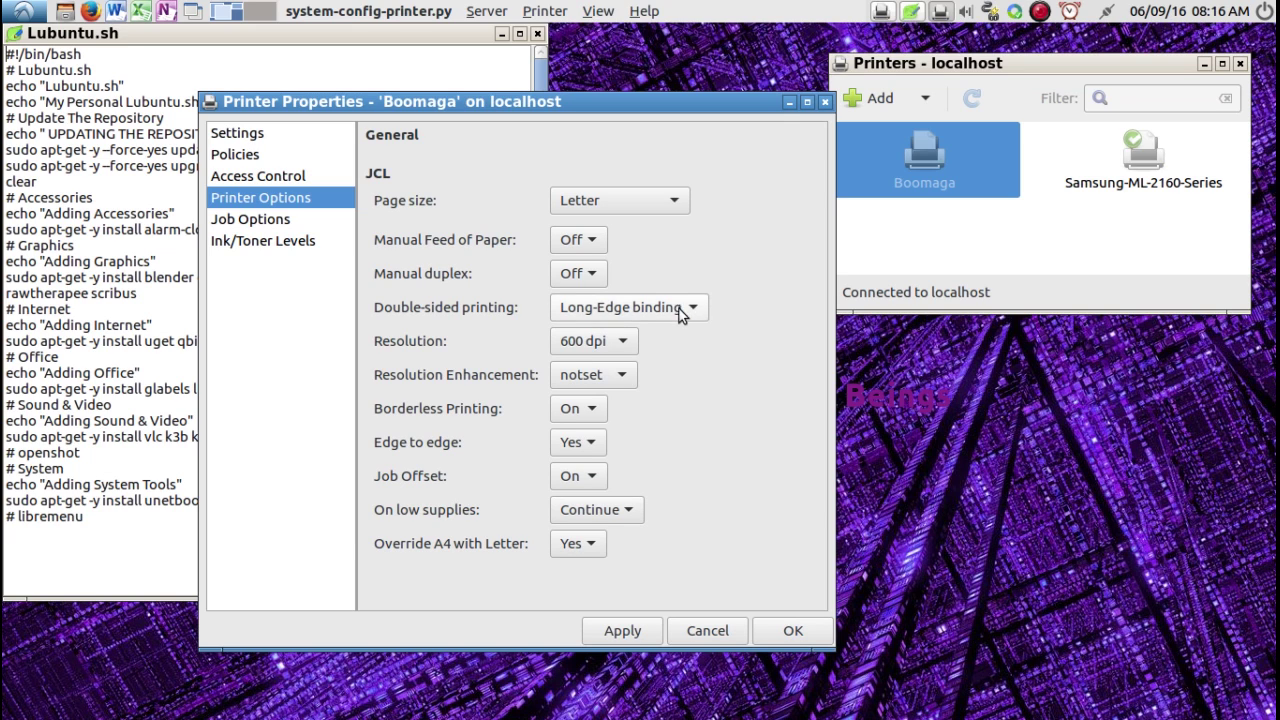
left_click(679, 306)
left_click(679, 327)
left_click(702, 308)
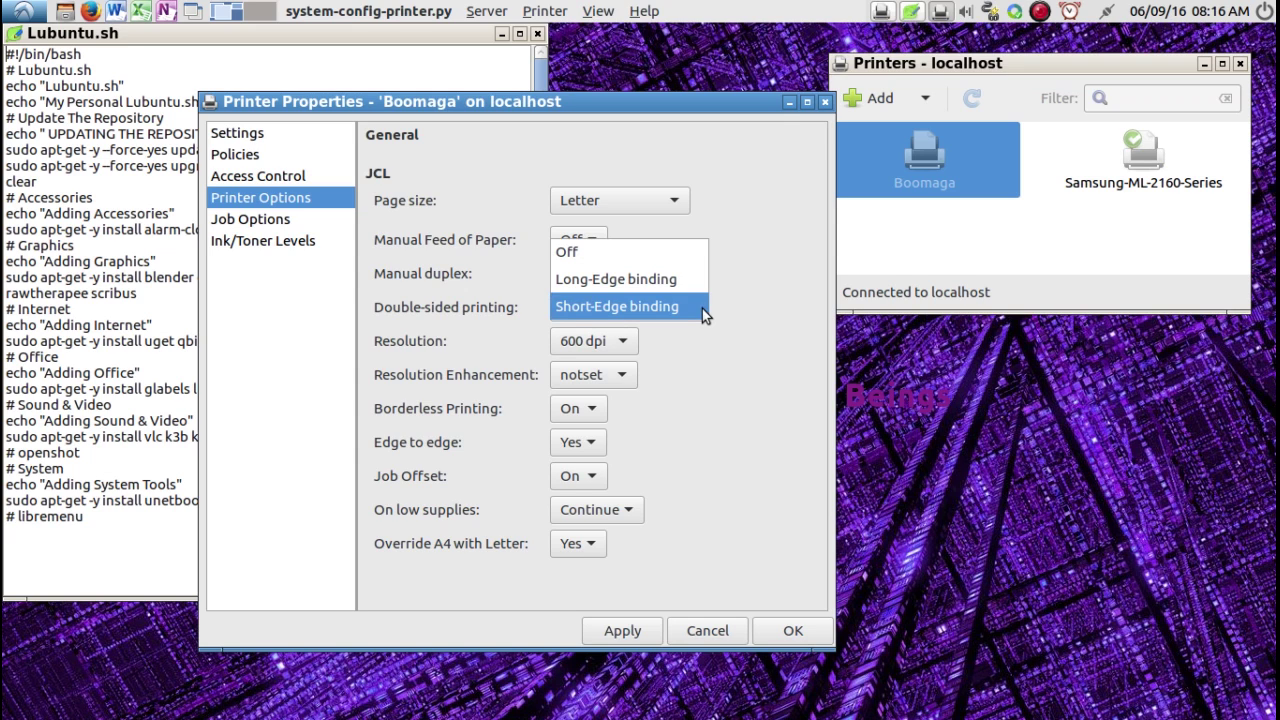
left_click(699, 306)
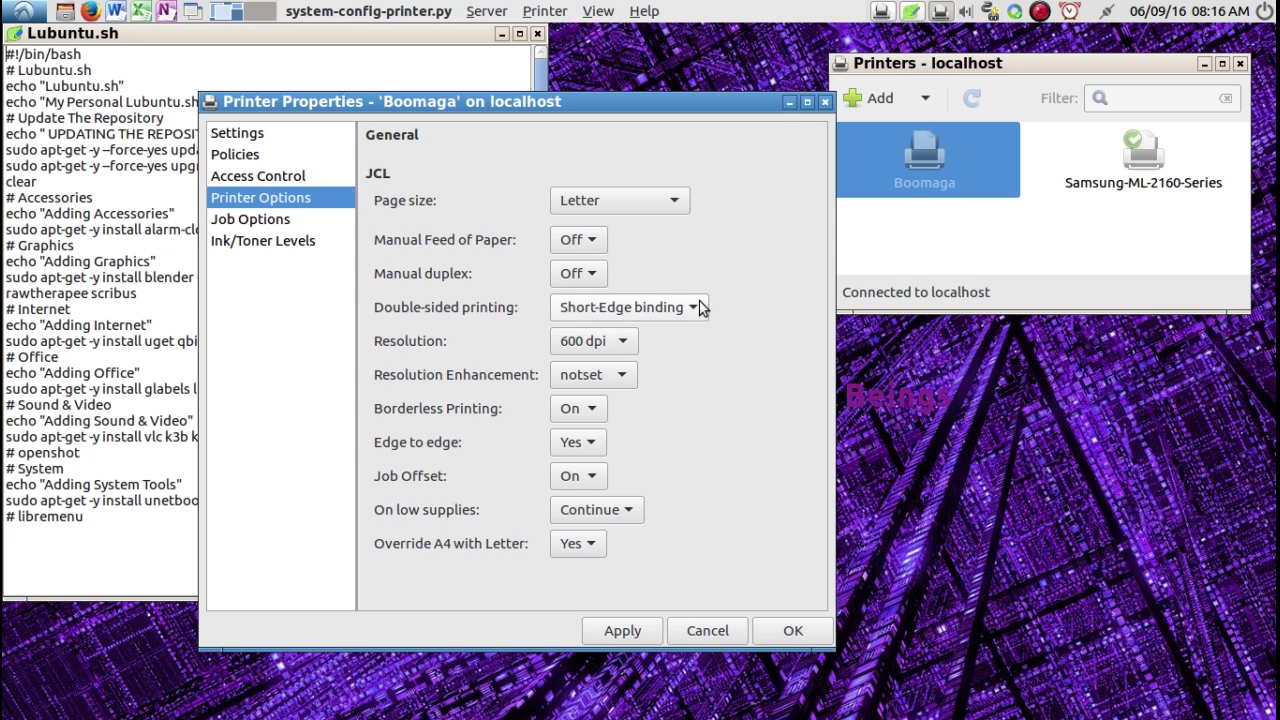
left_click(699, 307)
left_click(686, 284)
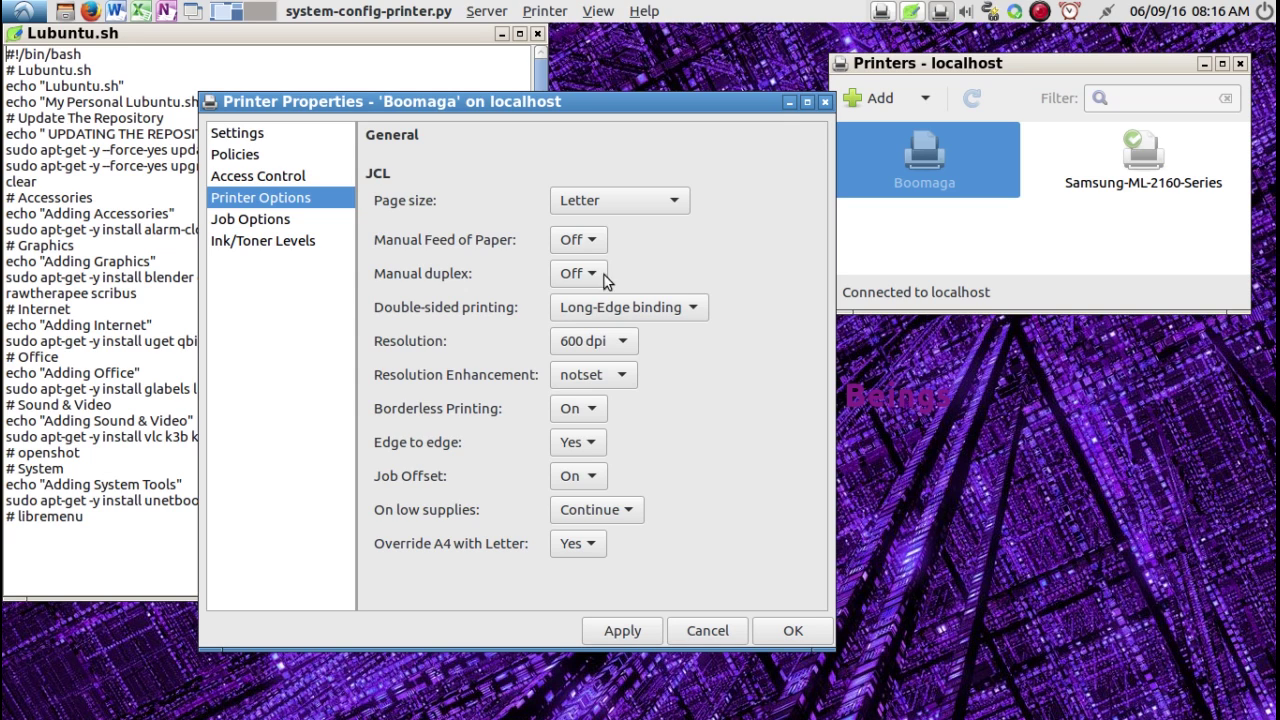
Look through Boomaga's Job Options, Ink/Toner Levels and Settings pages, then cancel Printer Properties.
left_click(294, 222)
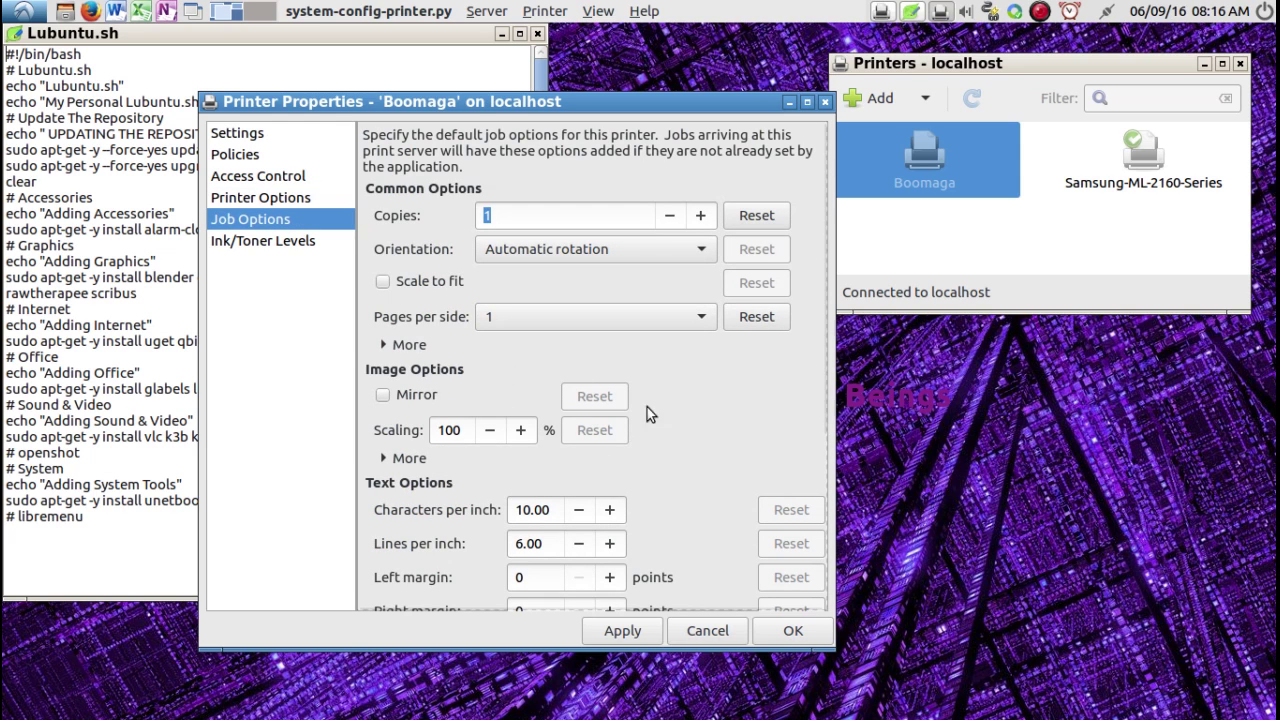
scroll(778, 445, "down", 5)
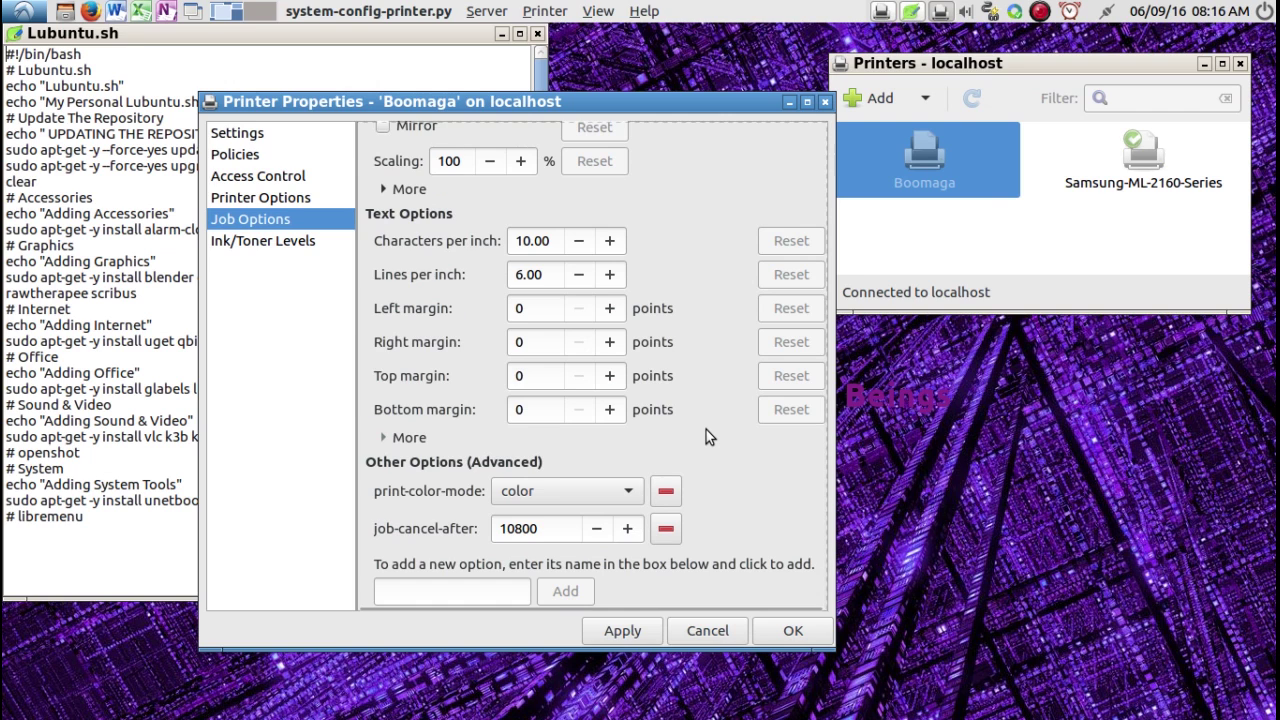
scroll(706, 437, "up", 5)
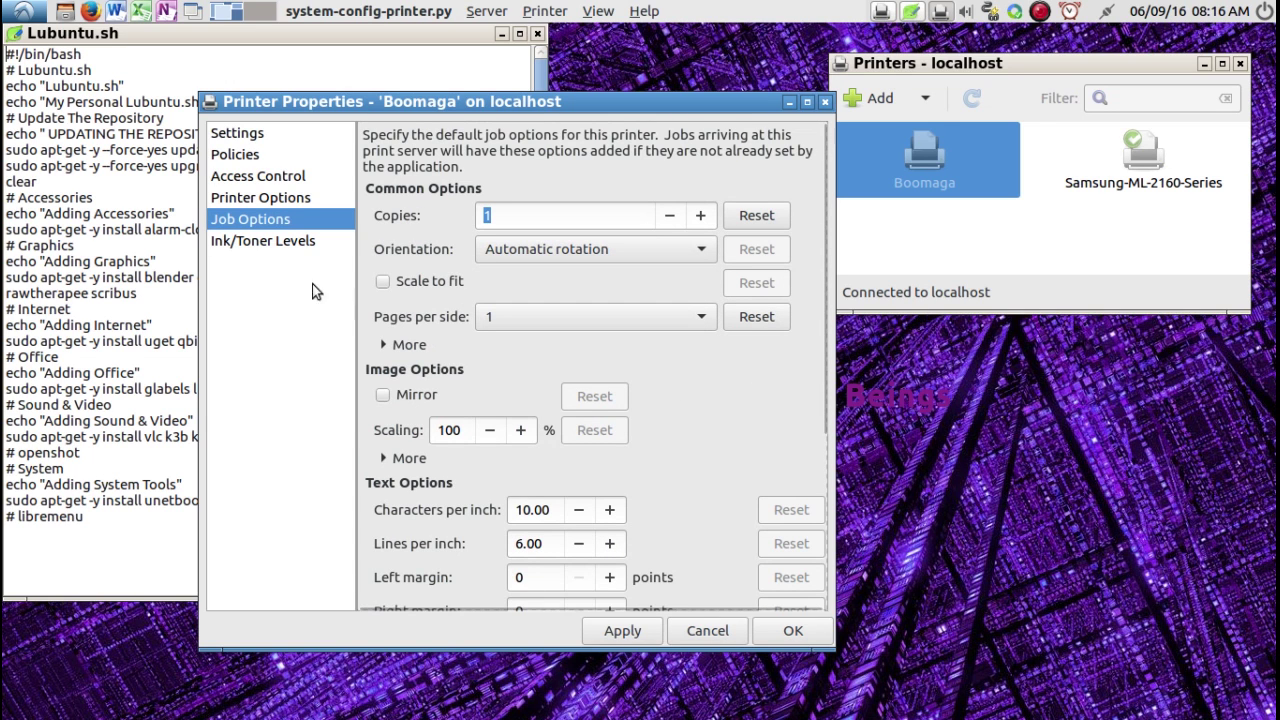
left_click(290, 244)
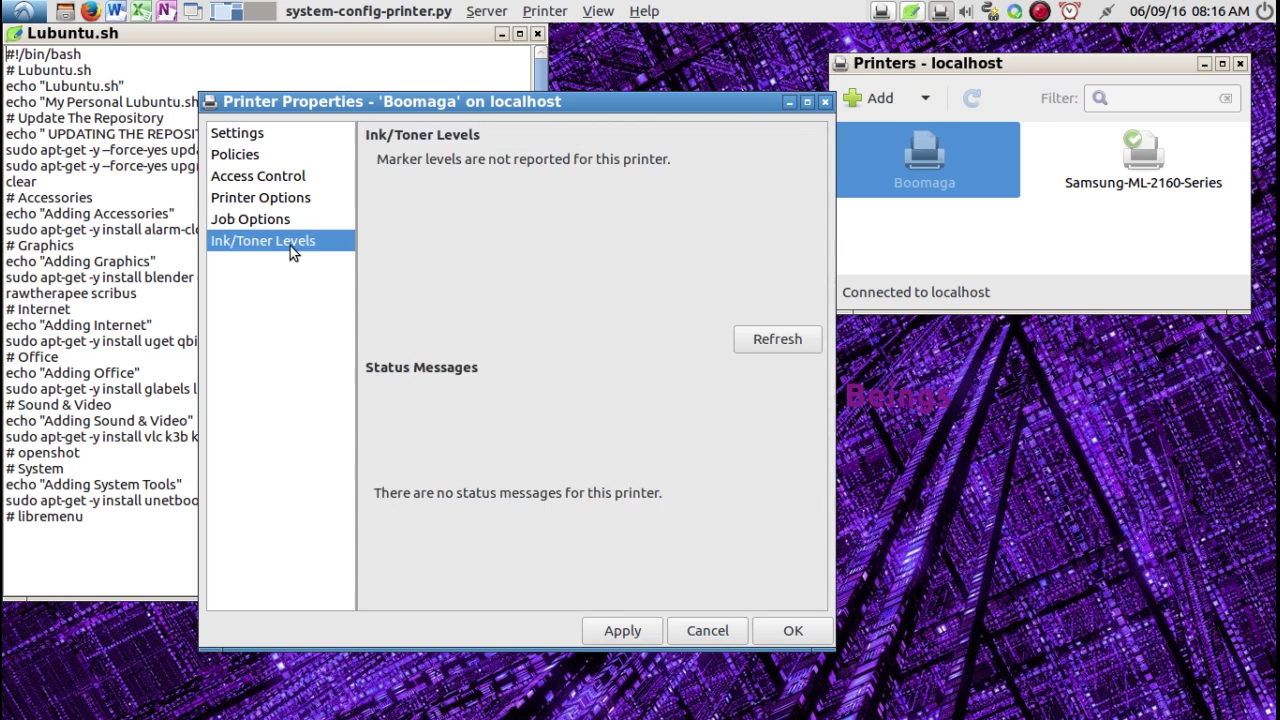
left_click(258, 136)
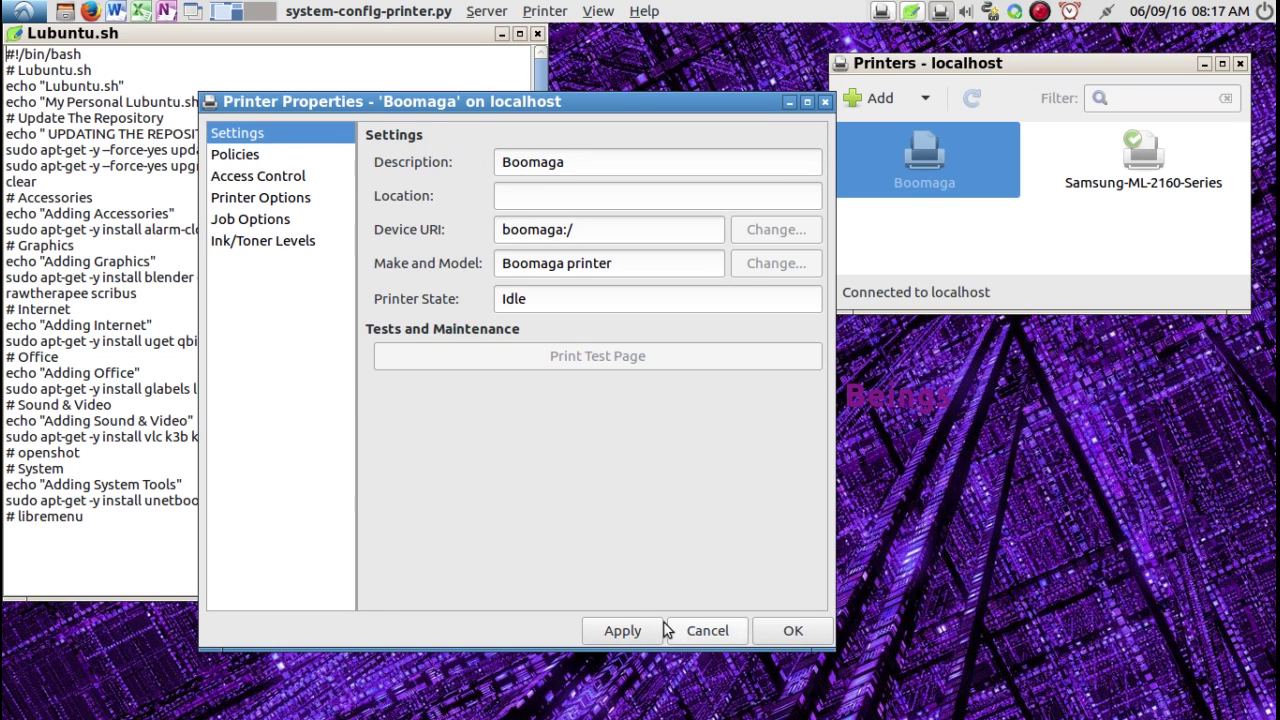
left_click(726, 631)
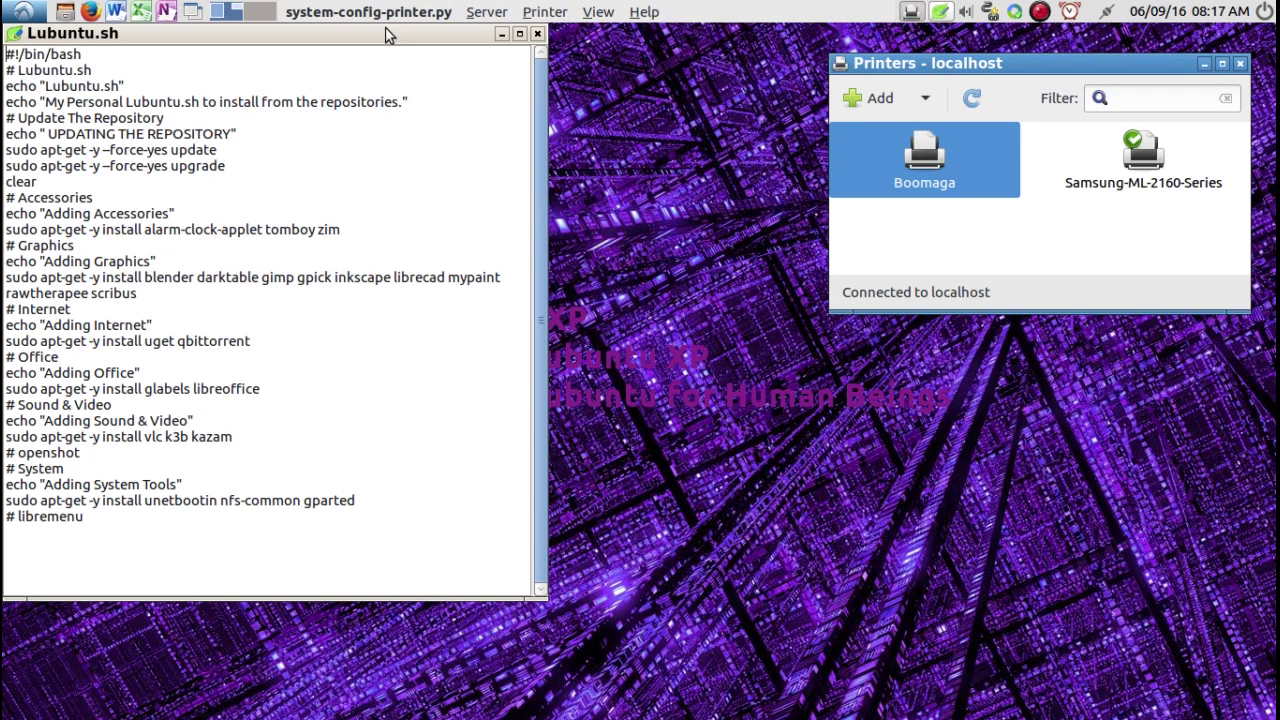
Rearrange the Leafpad and Printers windows and bring the Lubuntu.sh script to the front.
left_click_drag(383, 31, 561, 122)
left_click_drag(552, 105, 548, 106)
left_click_drag(906, 64, 863, 240)
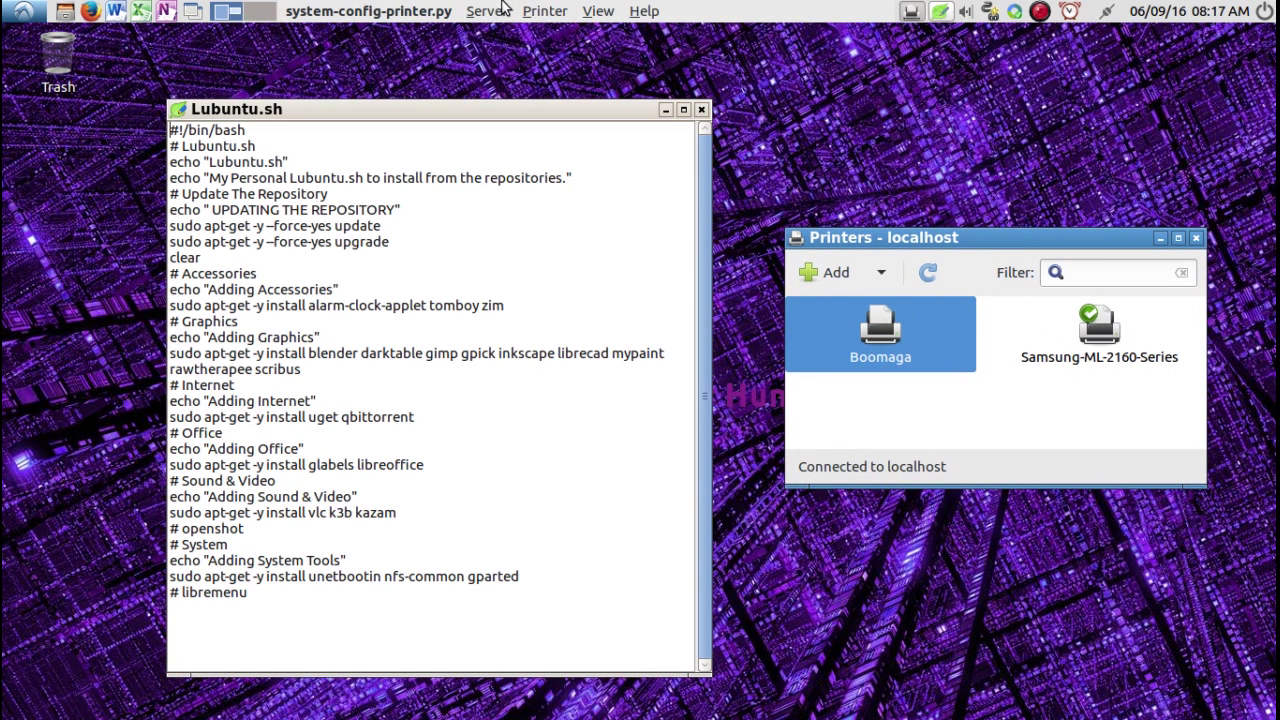
left_click(453, 116)
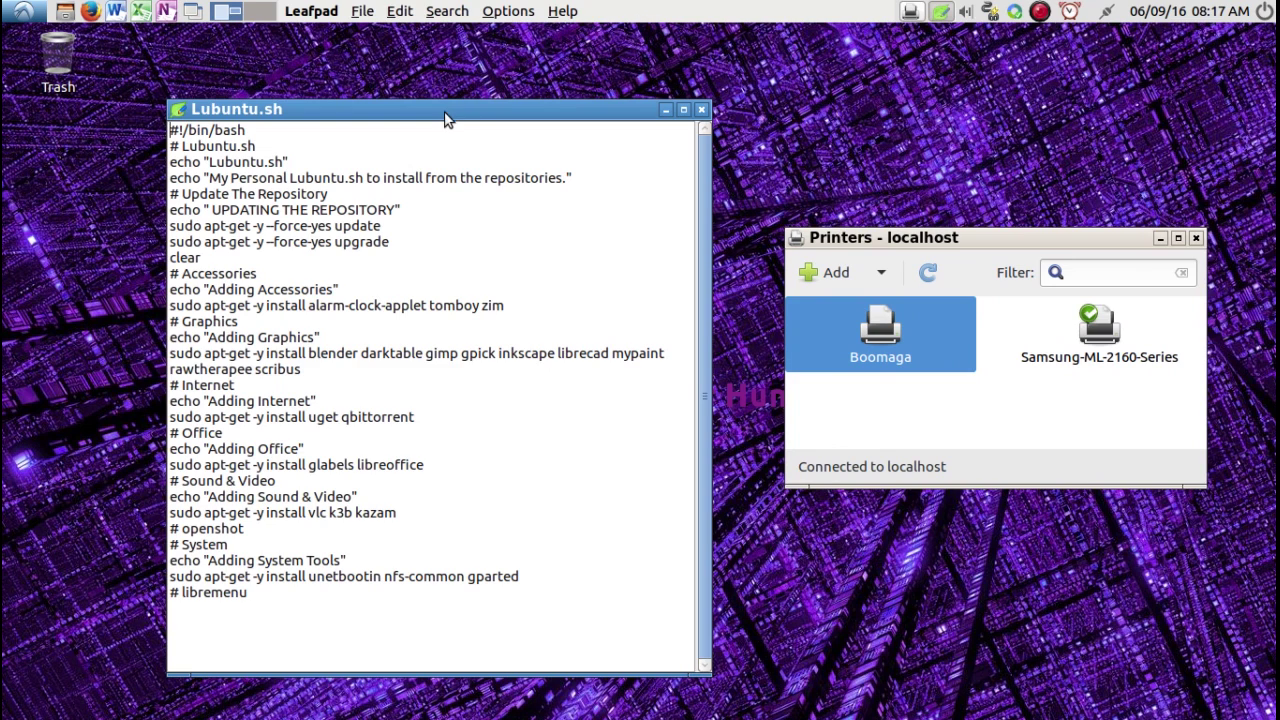
Print Lubuntu.sh from Leafpad to the Boomaga printer.
left_click(359, 11)
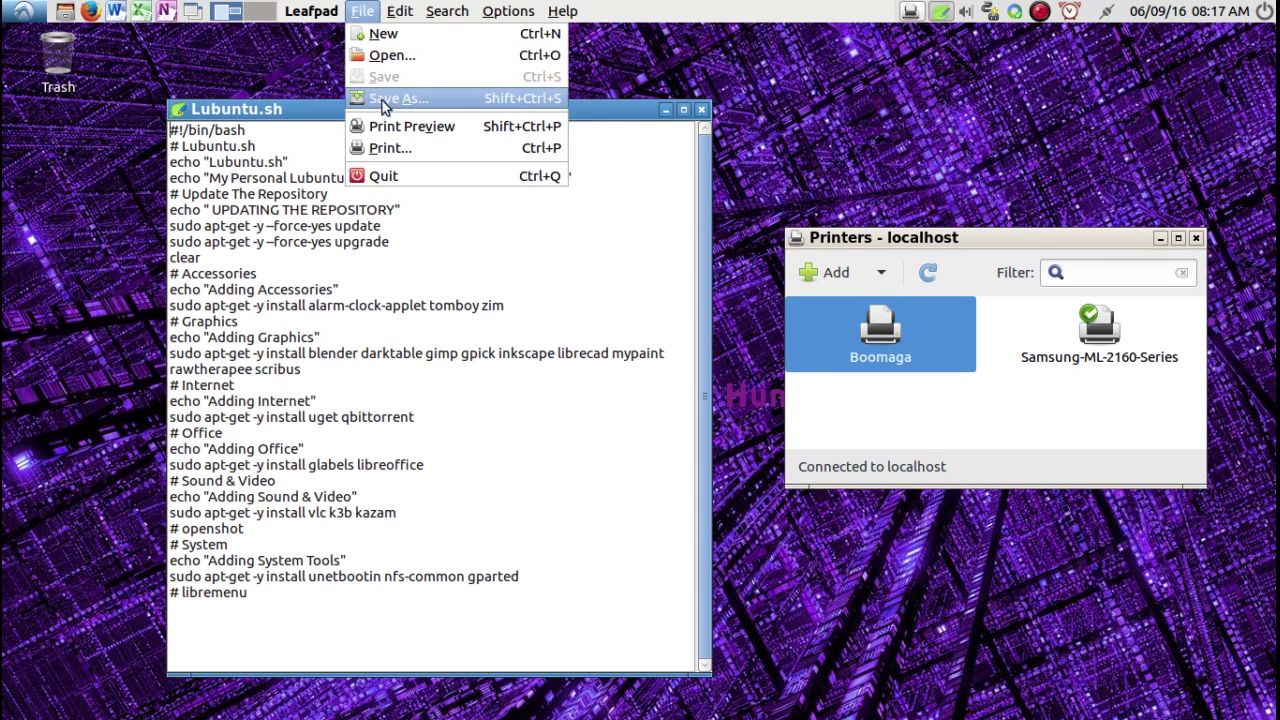
left_click(405, 150)
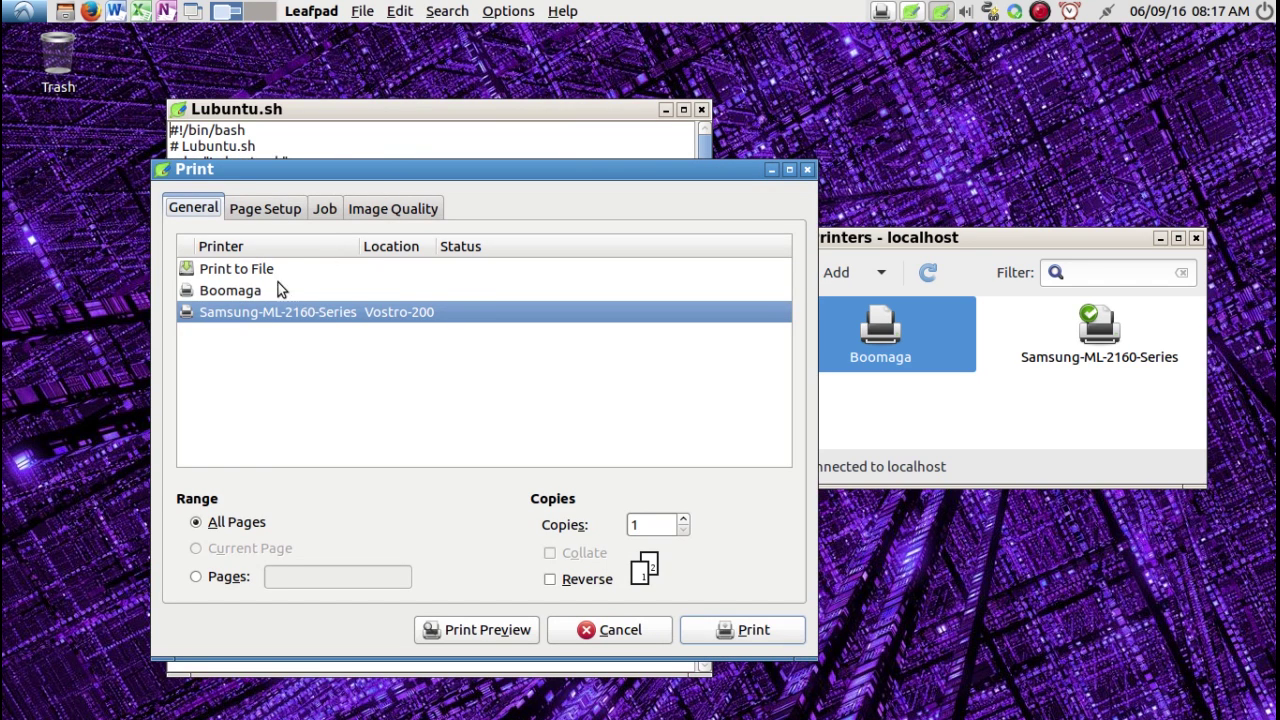
left_click(255, 295)
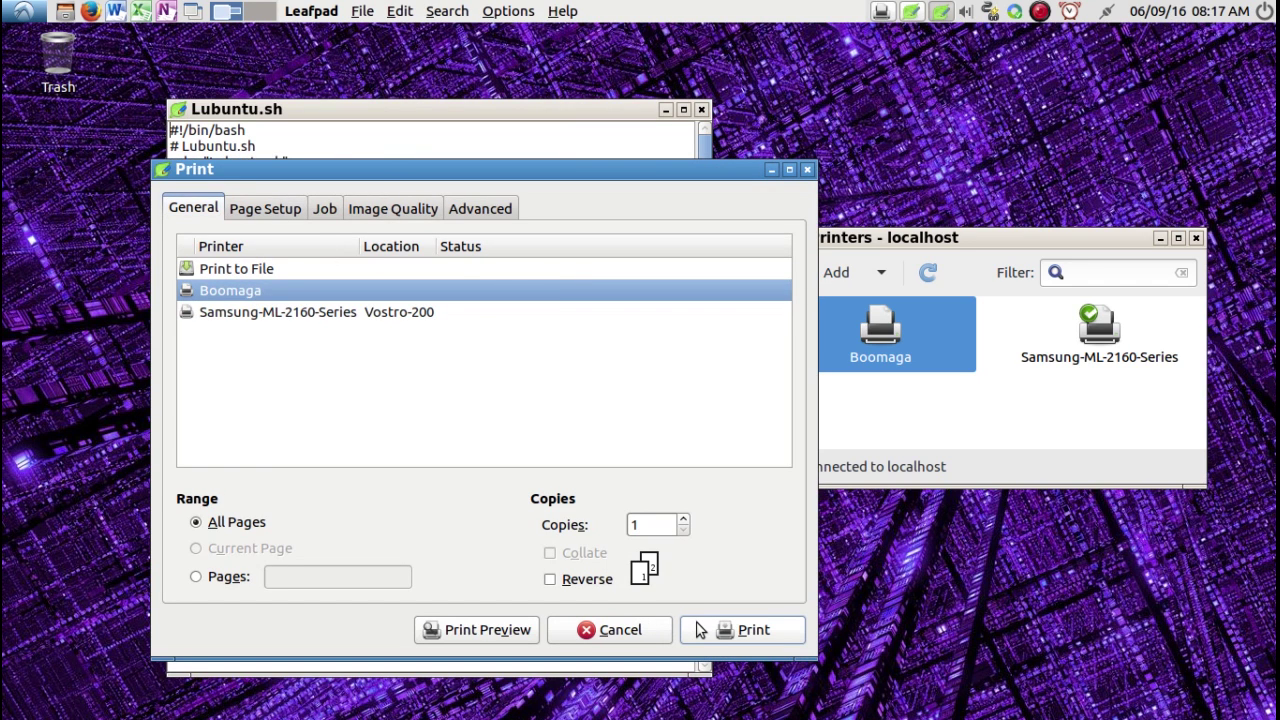
left_click(699, 629)
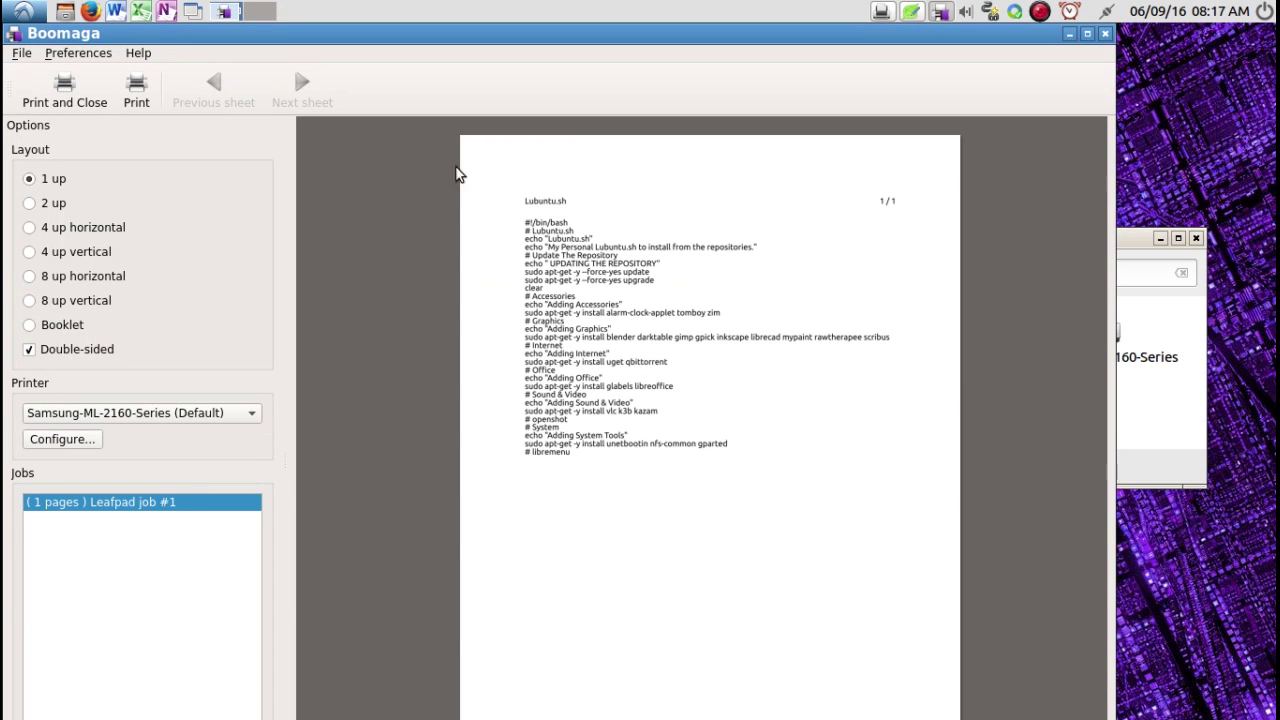
Close the Printers window and switch Boomaga's layout to Booklet.
left_click(1128, 248)
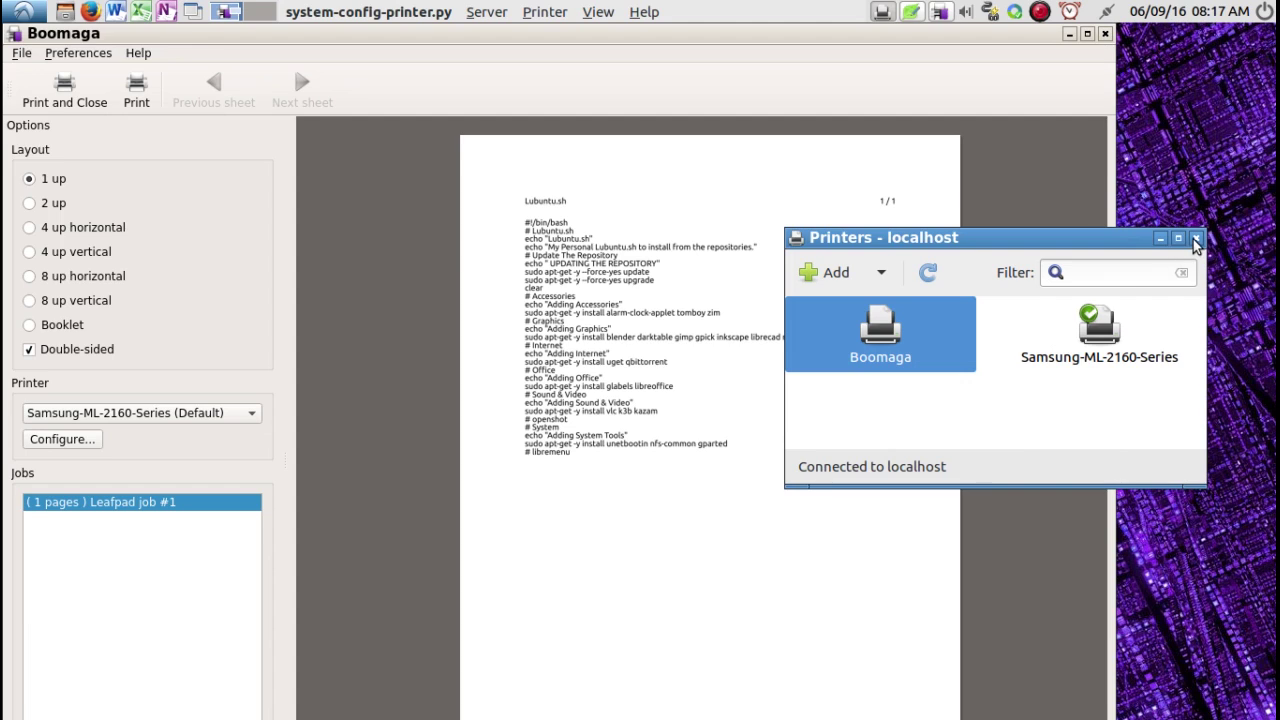
left_click(1196, 238)
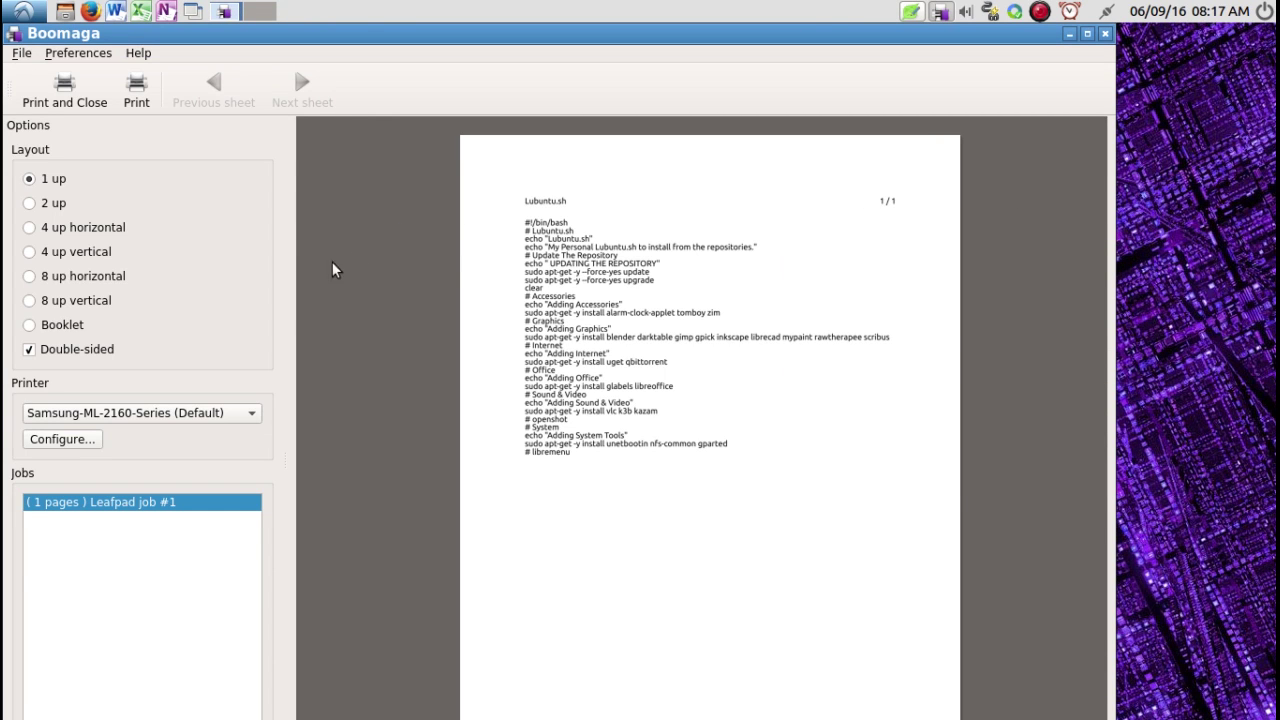
left_click(29, 326)
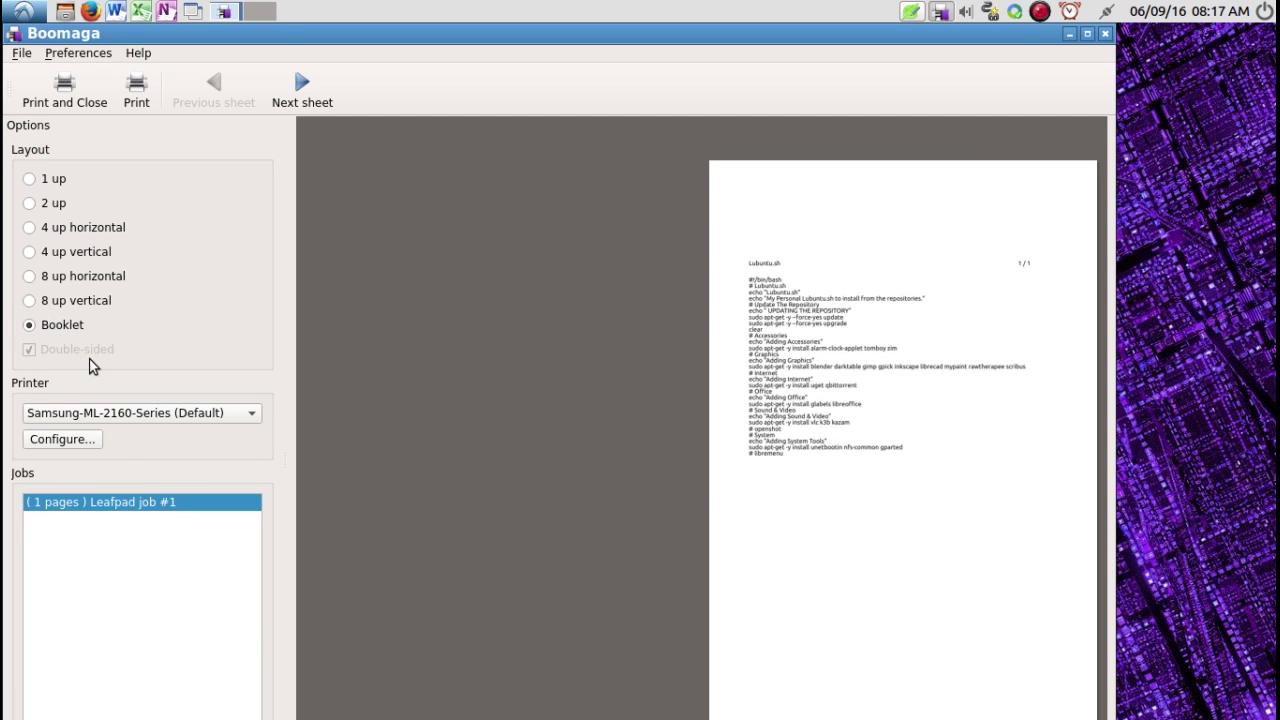
Step through each booklet sheet to the last one, then close the Boomaga preview.
left_click(308, 93)
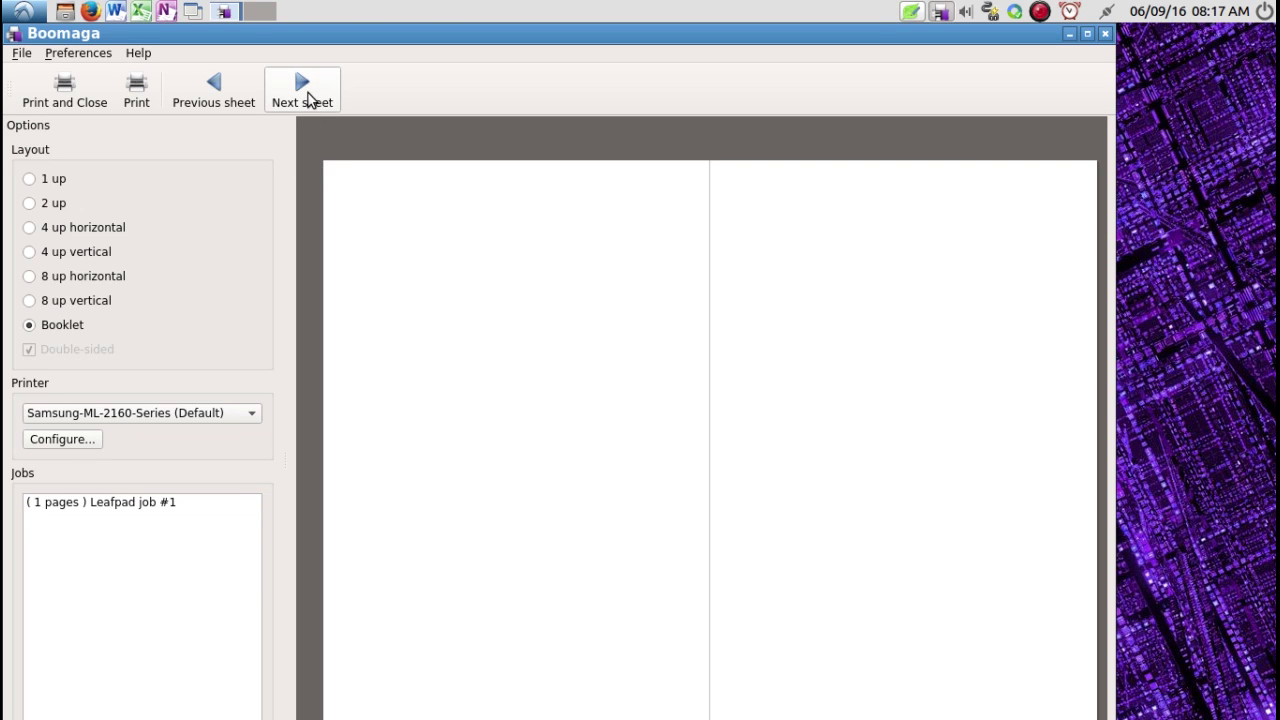
scroll(447, 311, "up", 1)
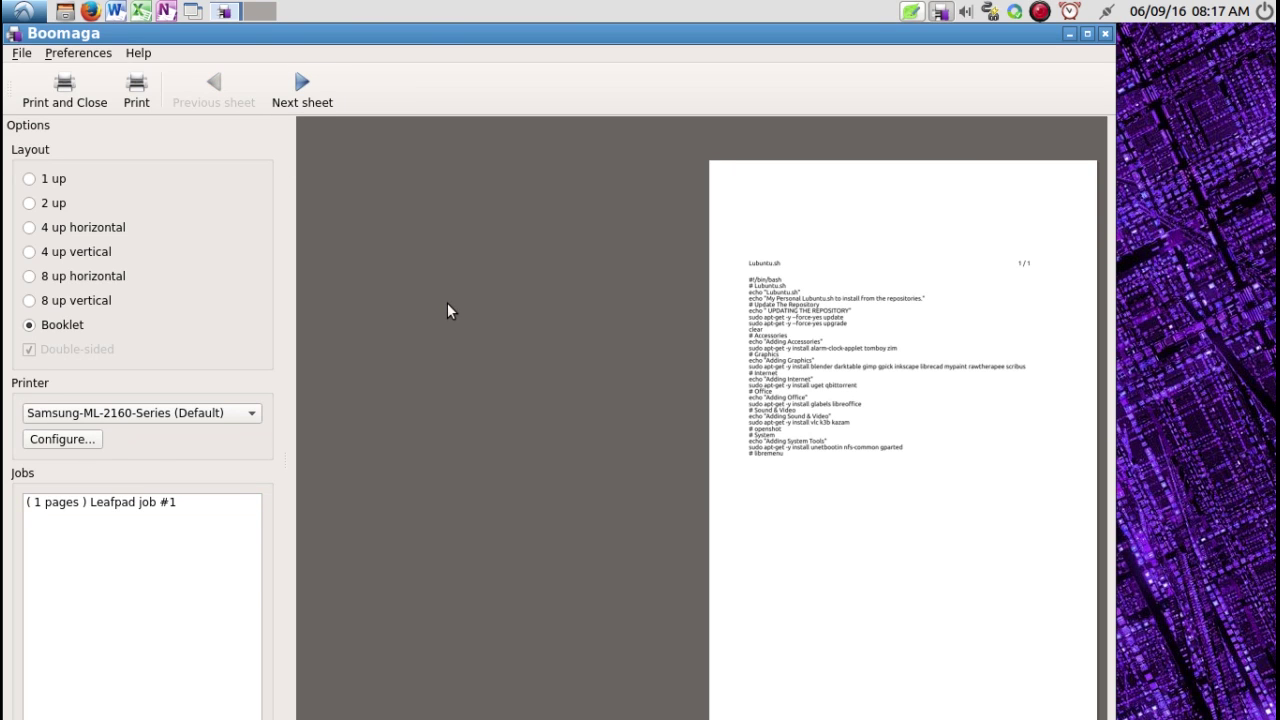
scroll(447, 311, "down", 1)
scroll(447, 311, "up", 1)
left_click(302, 95)
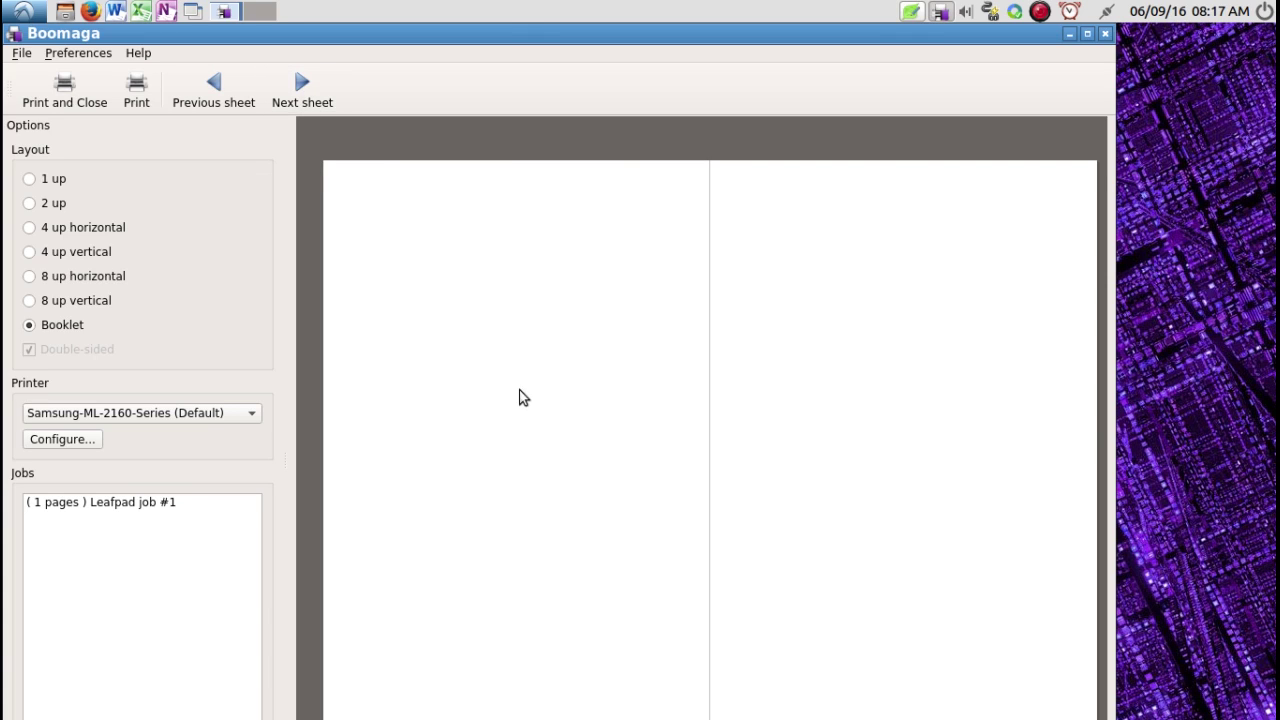
left_click(313, 88)
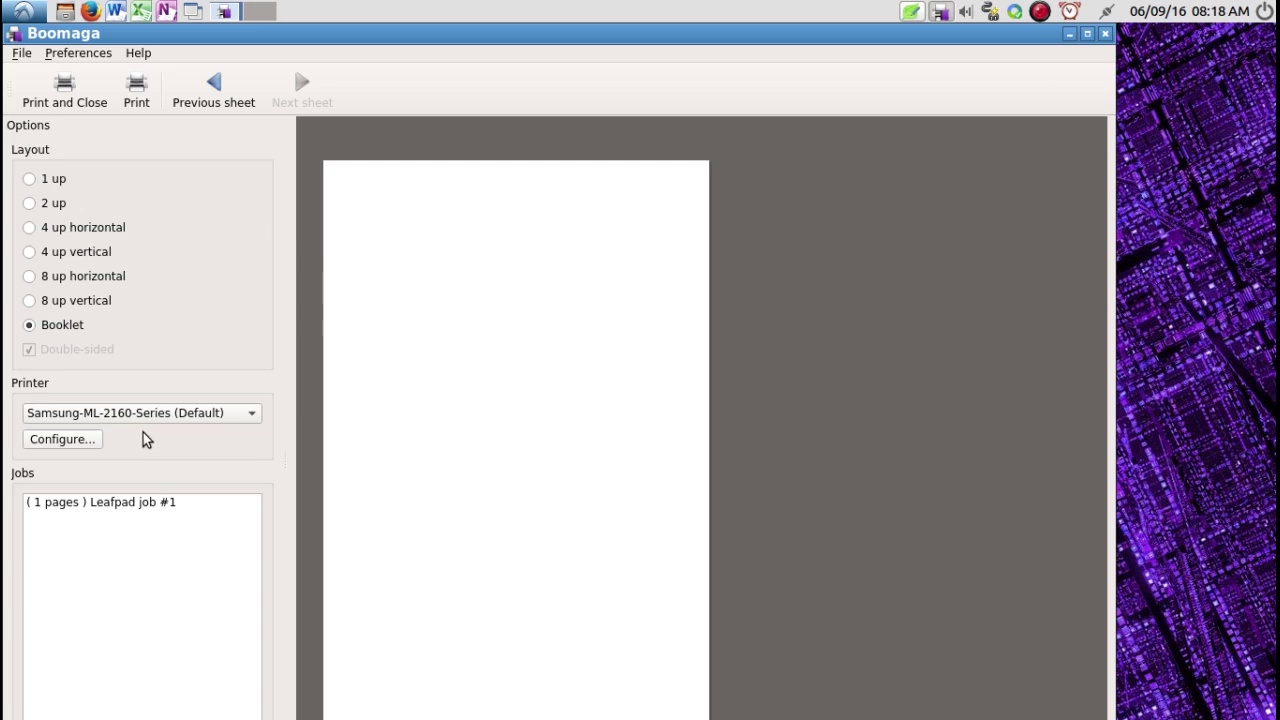
left_click(1105, 36)
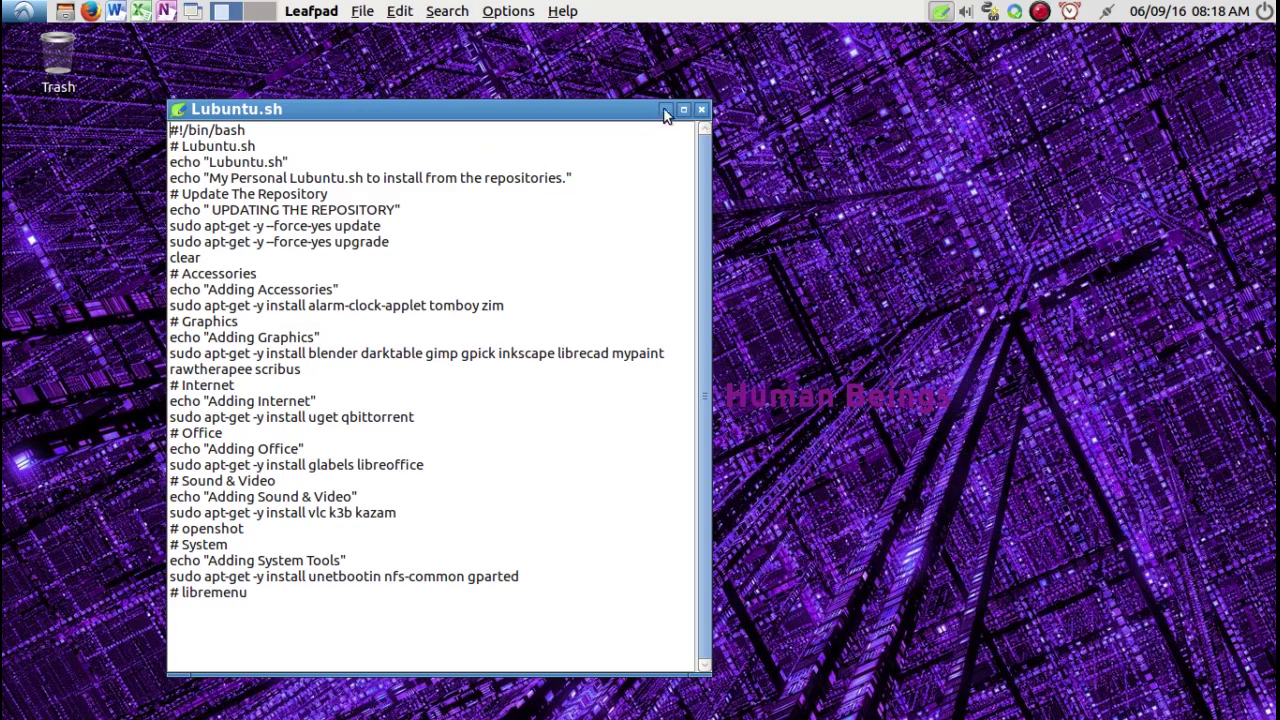
Move the Leafpad Lubuntu.sh window to the right side and close it.
left_click_drag(643, 106, 1115, 97)
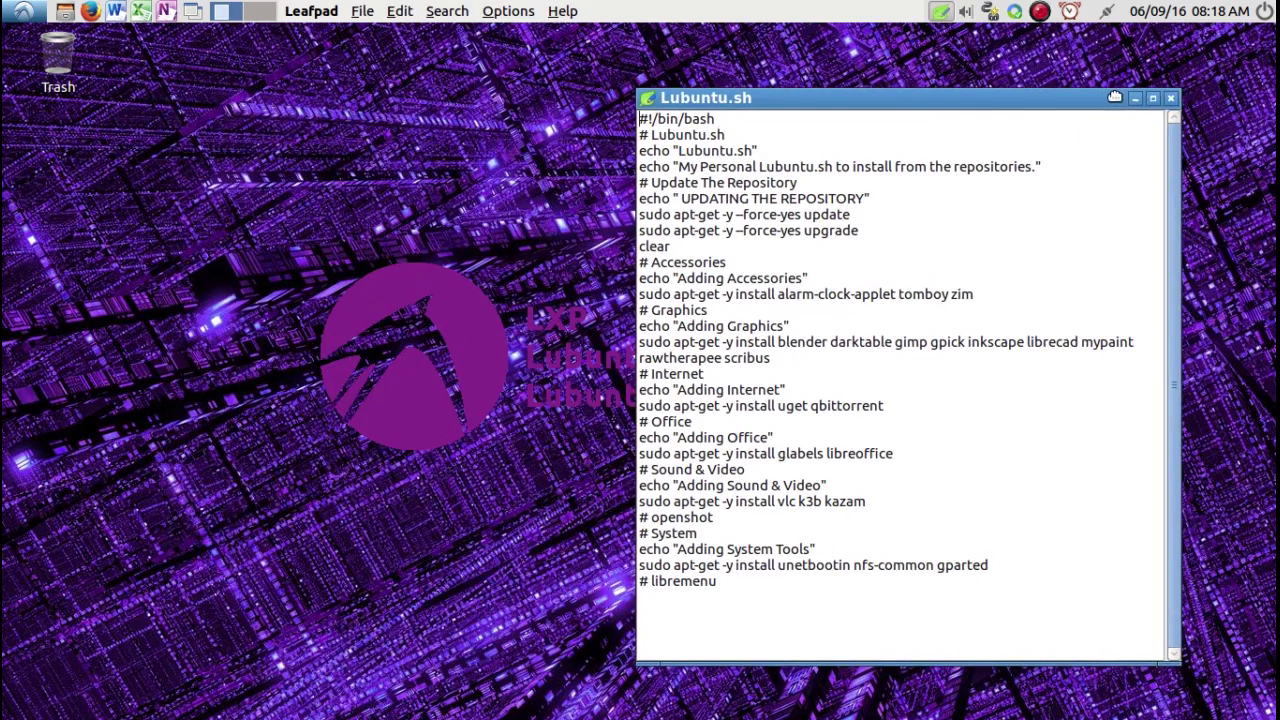
left_click(1171, 98)
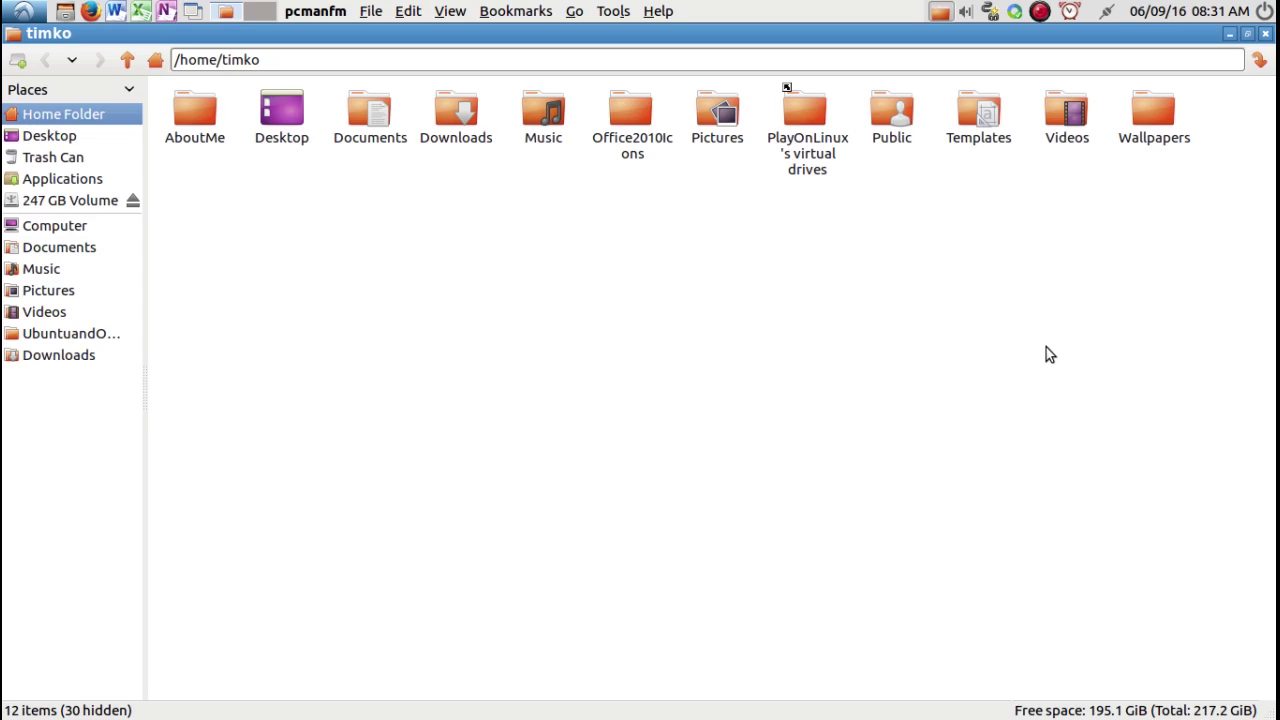
Snap the PCManFM window to right, left, top and bottom halves, ending at the top half.
key("super+Right")
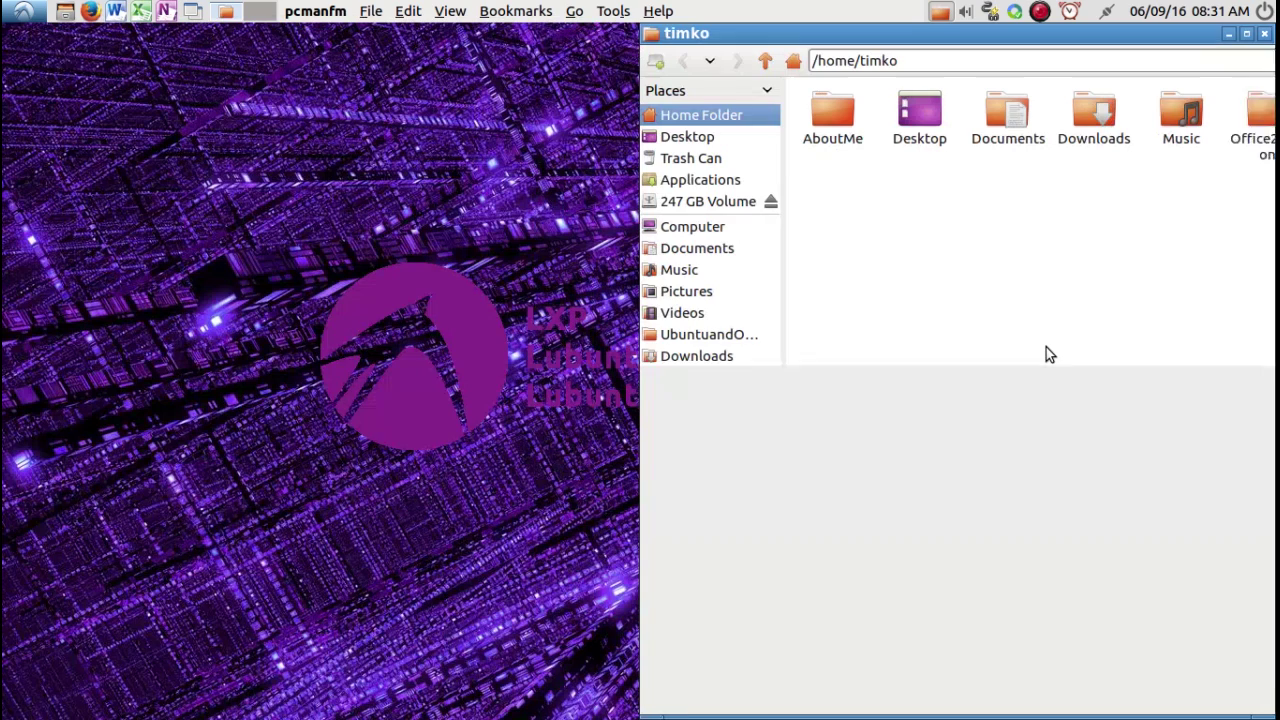
key("super+Left")
key("super+Up")
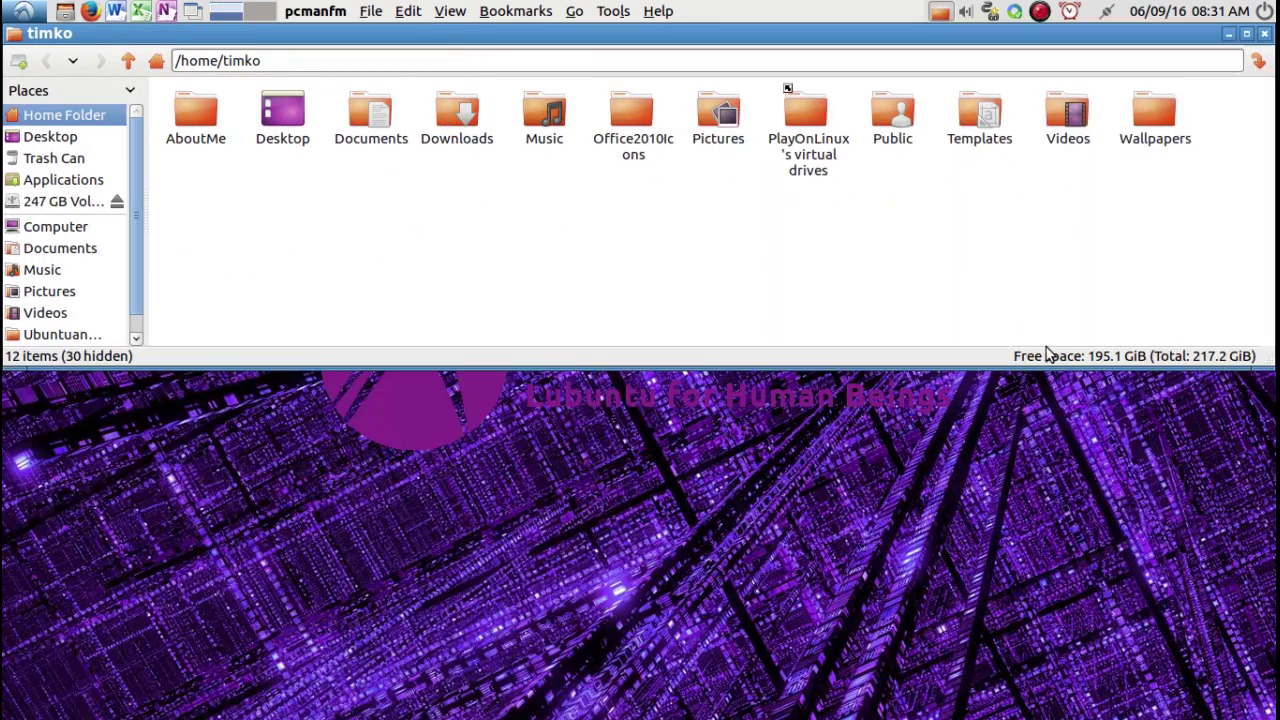
key("super+Down")
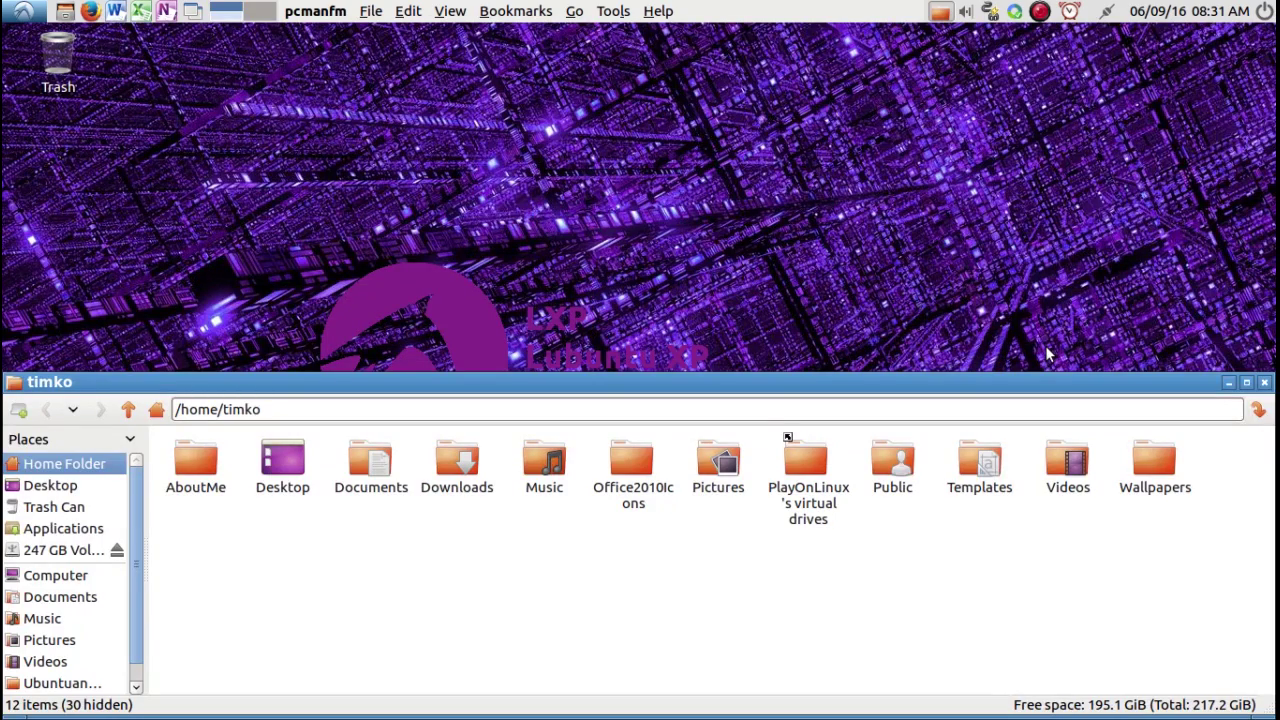
key("super+Up")
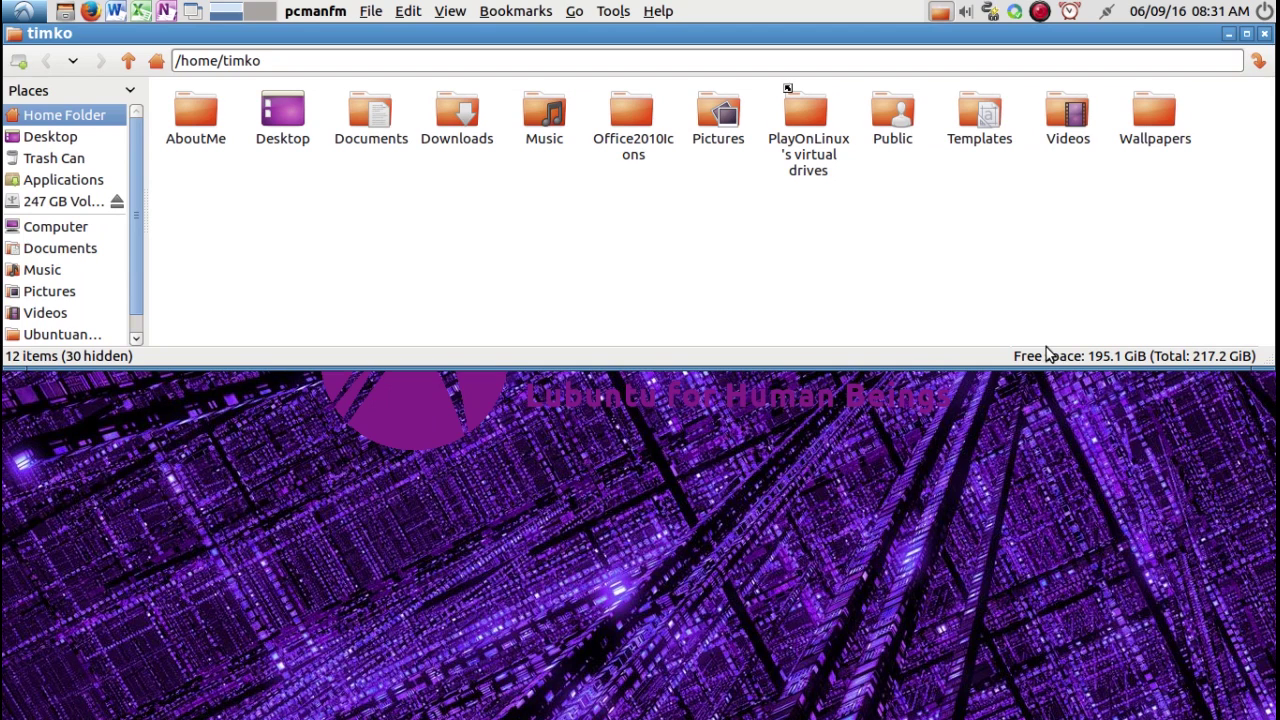